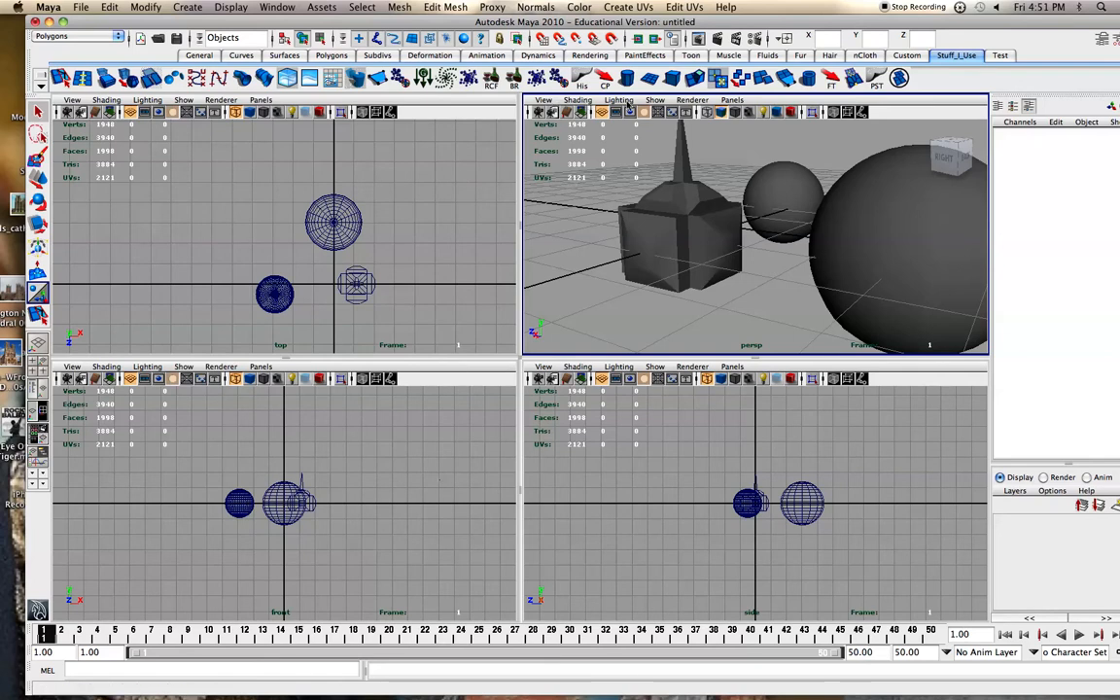
Step: Turn on X-Ray shading in the perspective view, look through the spired cube, and turn X-Ray off again
left_click(543, 100)
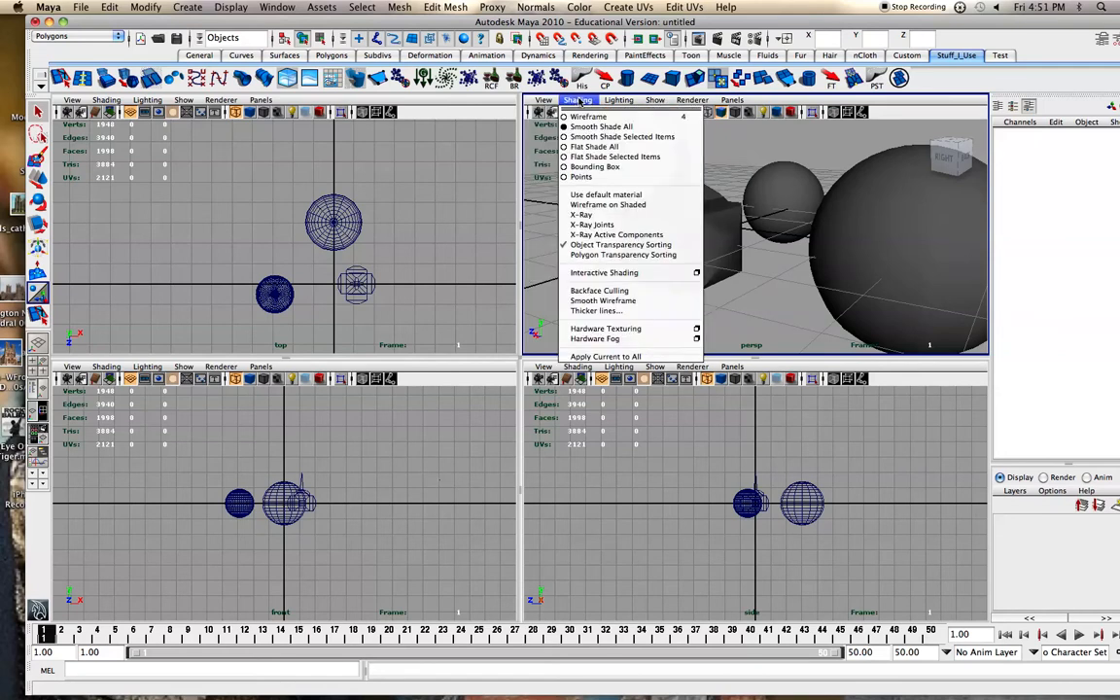
mouse_move(686, 102)
mouse_move(633, 100)
mouse_move(588, 101)
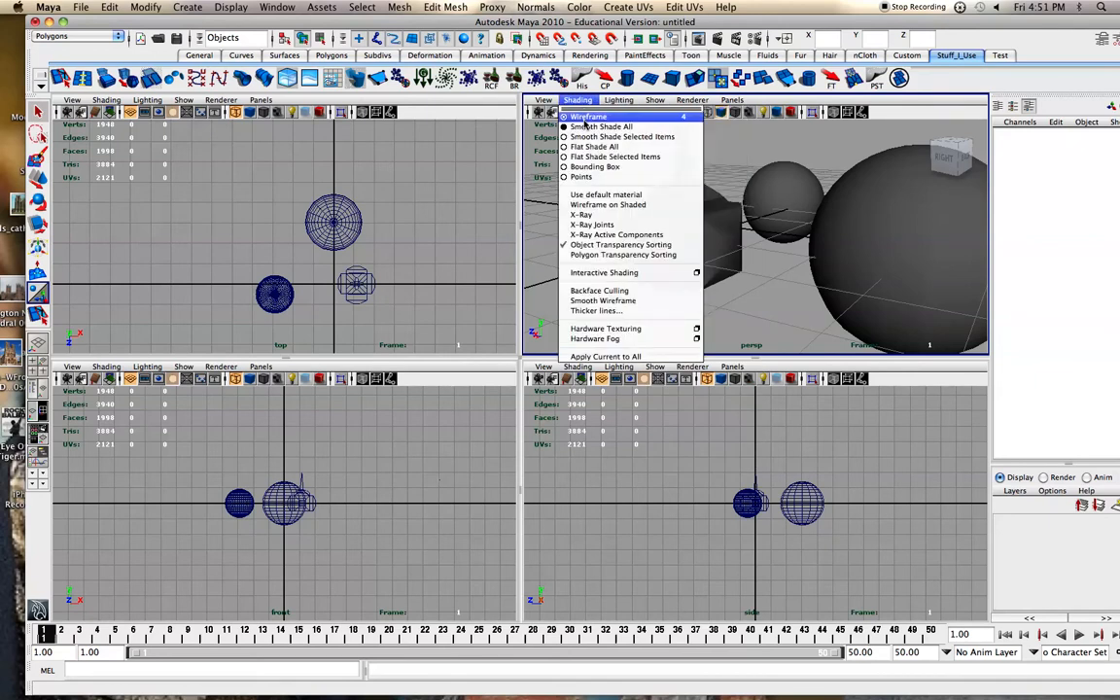
left_click(565, 206)
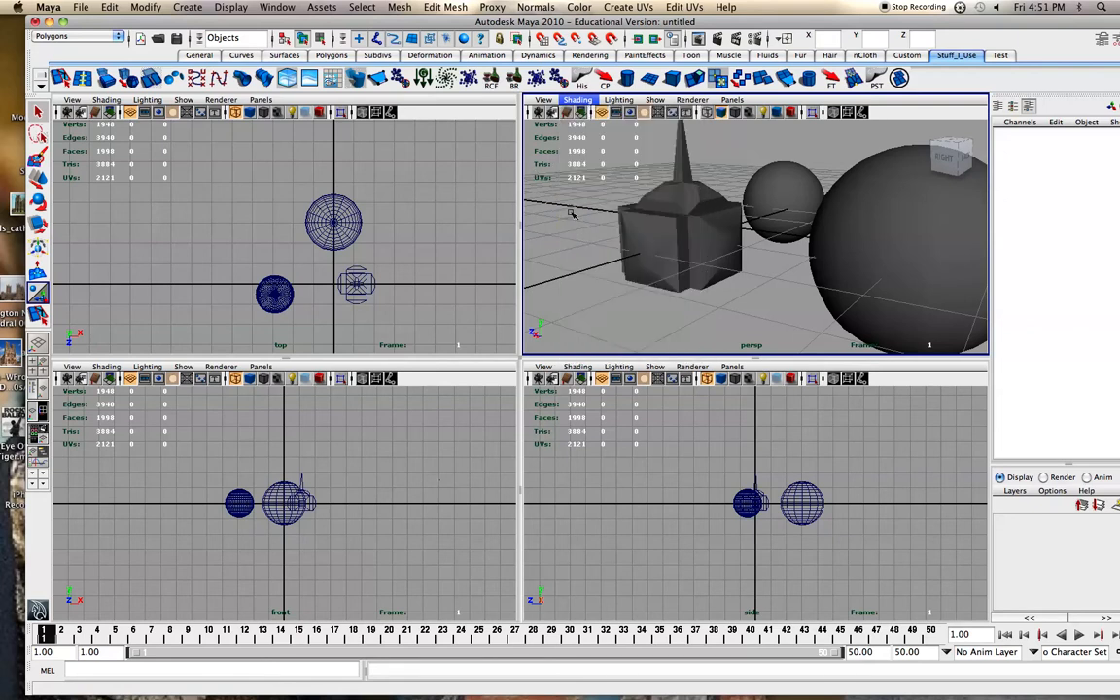
left_click(702, 227)
scroll(669, 248, "up", 5)
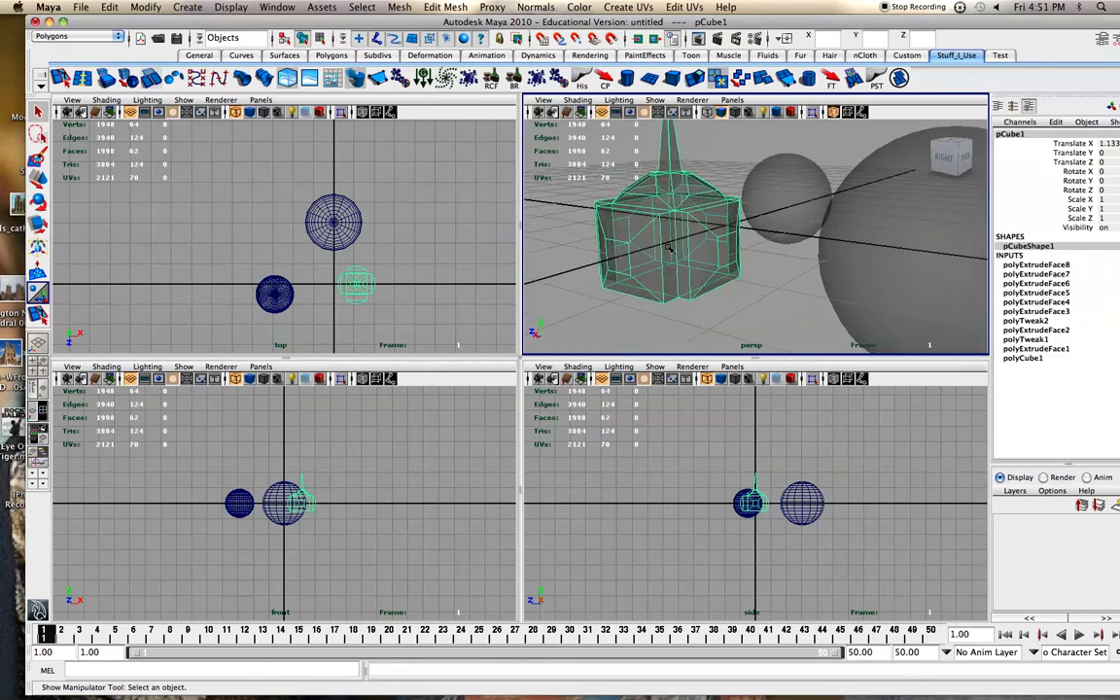
left_click_drag(653, 253, 604, 246, "alt")
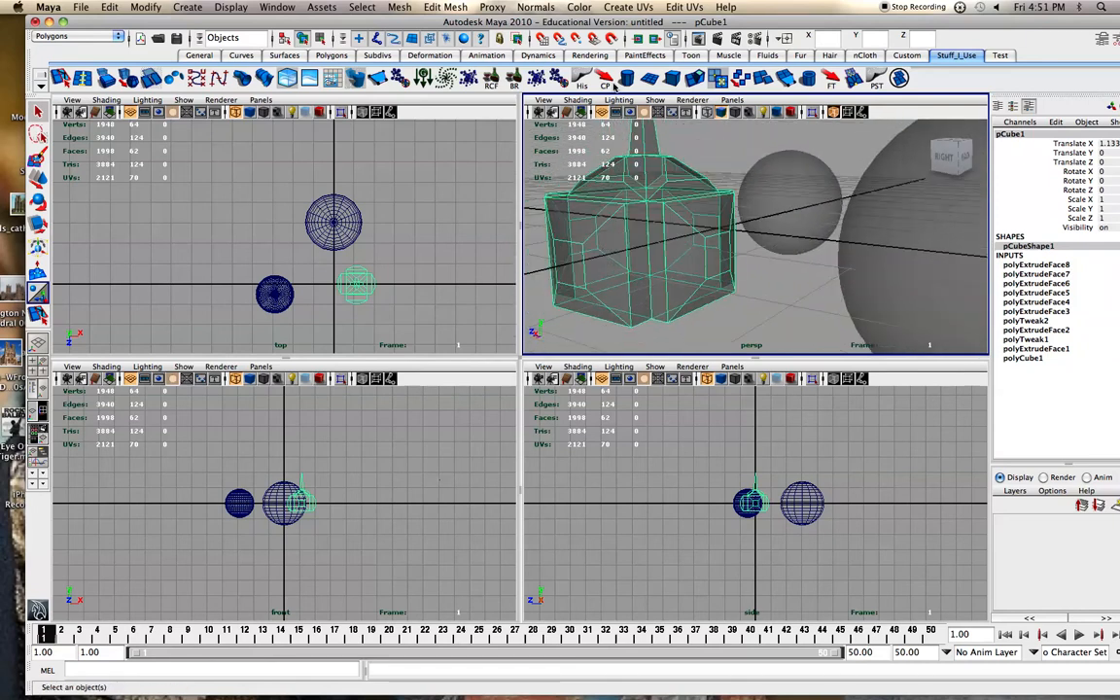
left_click(581, 101)
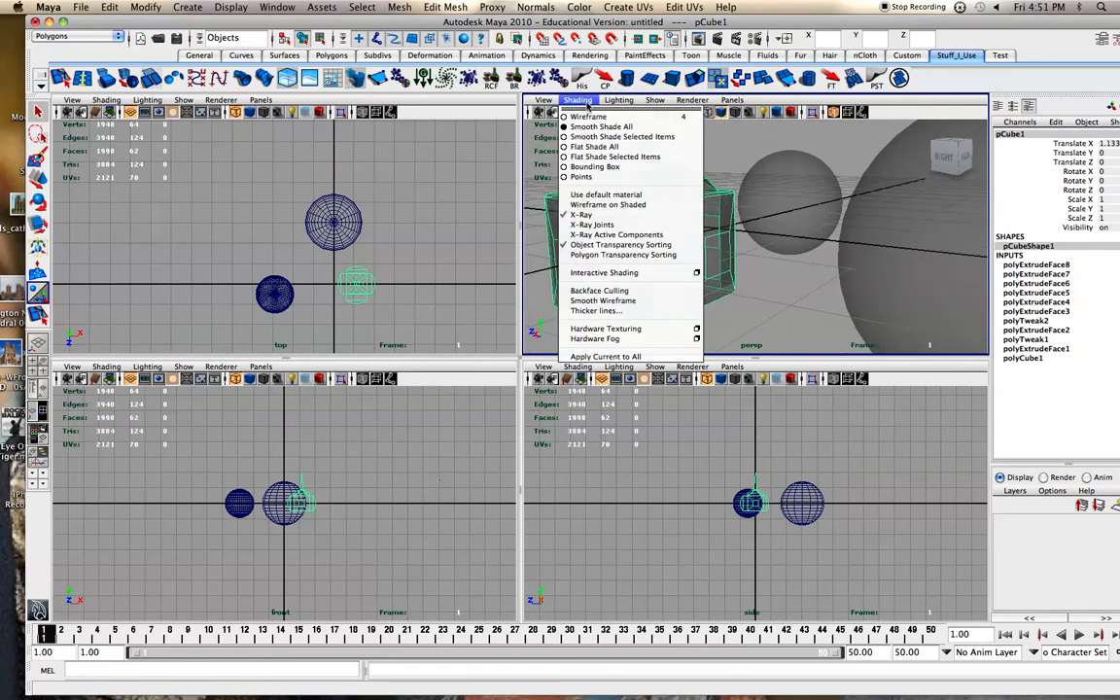
left_click(588, 215)
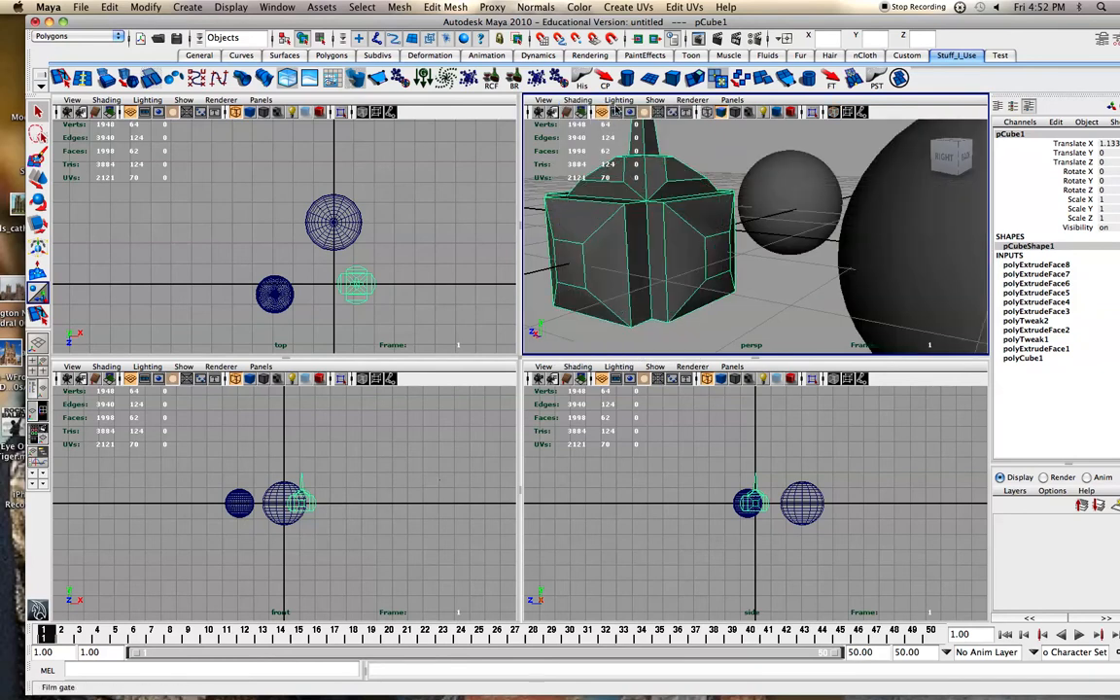
Step: Try Use All Lights in the perspective view and restore Use Default Lighting
left_click(619, 101)
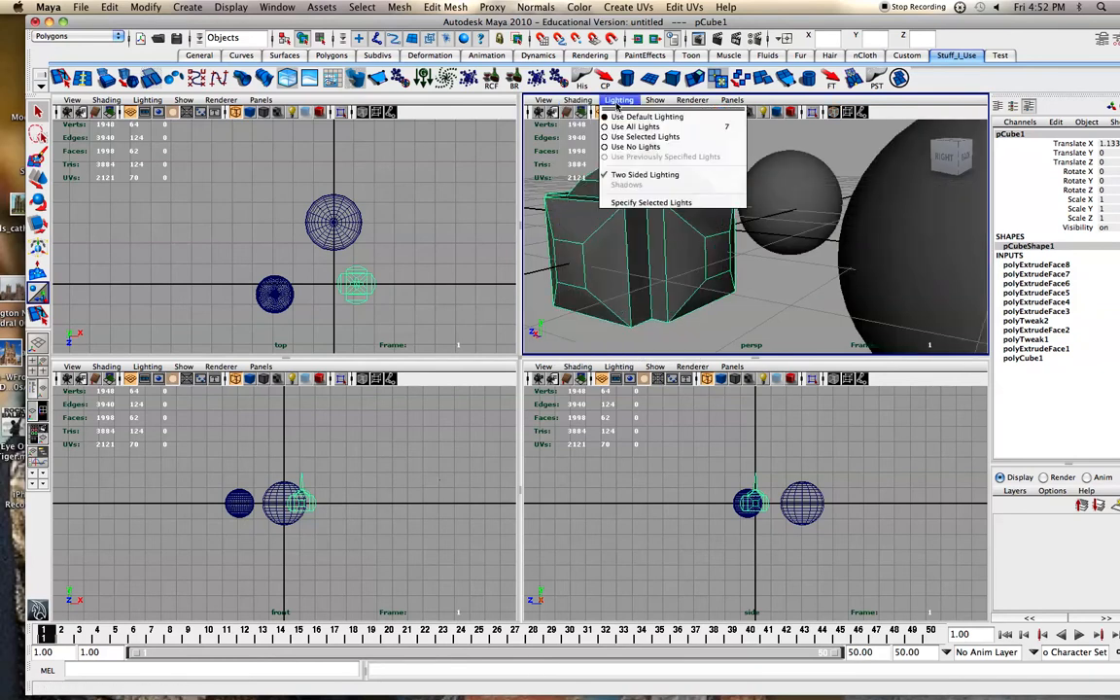
left_click(627, 126)
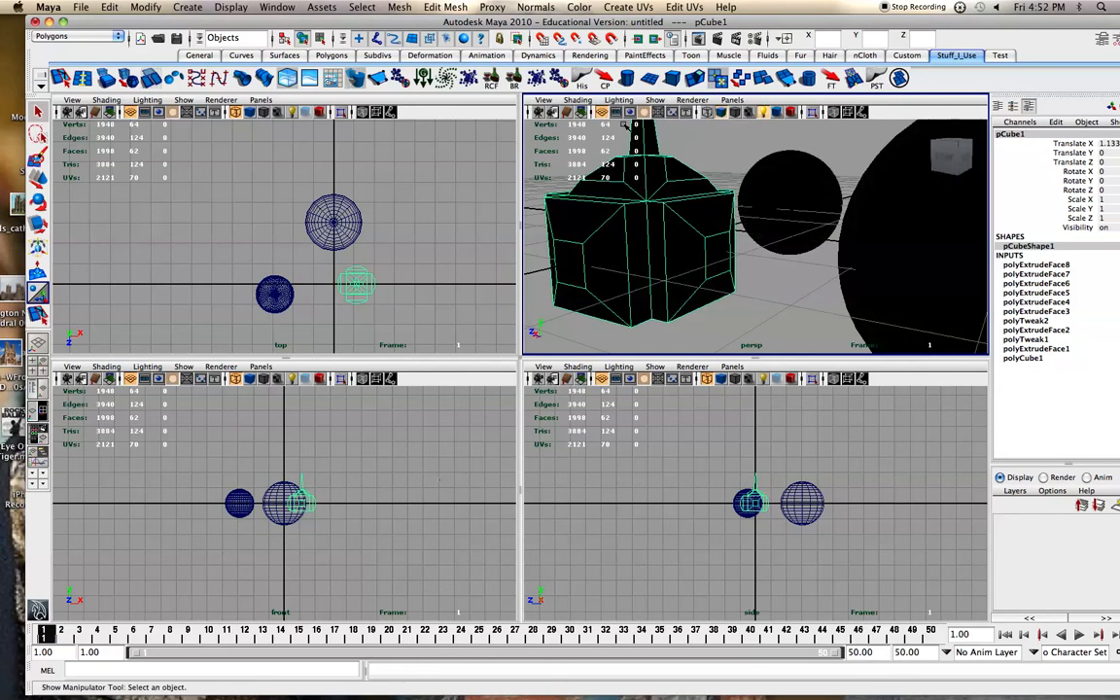
left_click(619, 102)
left_click(624, 117)
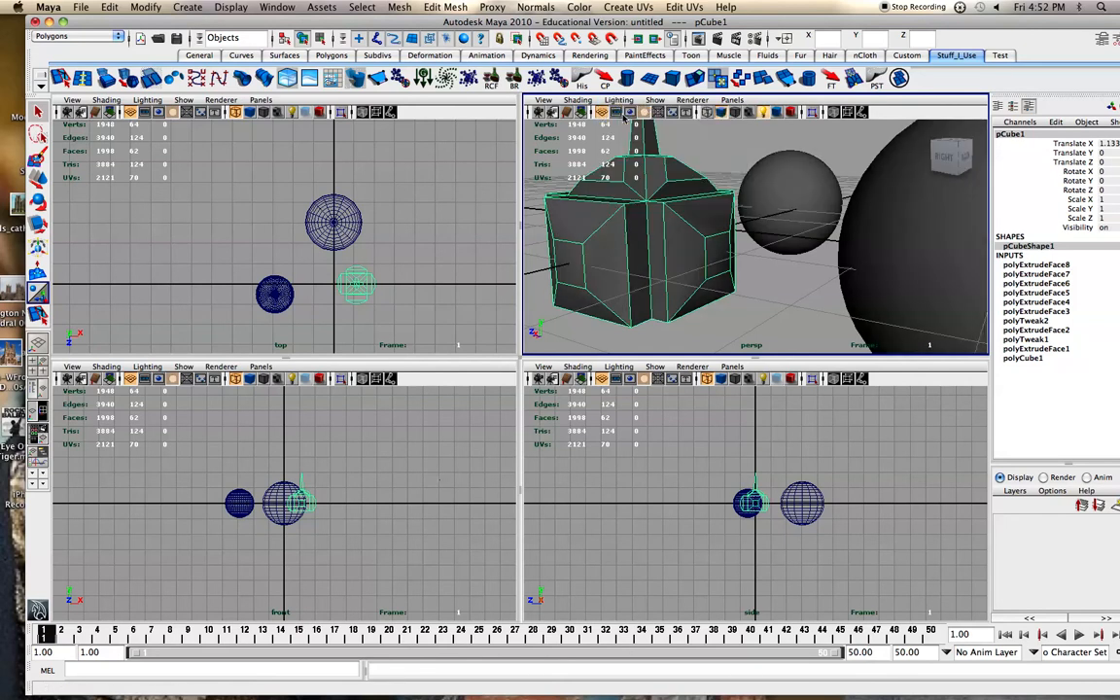
left_click(655, 100)
left_click(655, 100)
Step: Move a single vertex on the large sphere along the Z axis to about Z -2.69
right_click_drag(719, 199, 715, 271, "alt")
left_click_drag(715, 272, 667, 251, "alt")
left_click(777, 280)
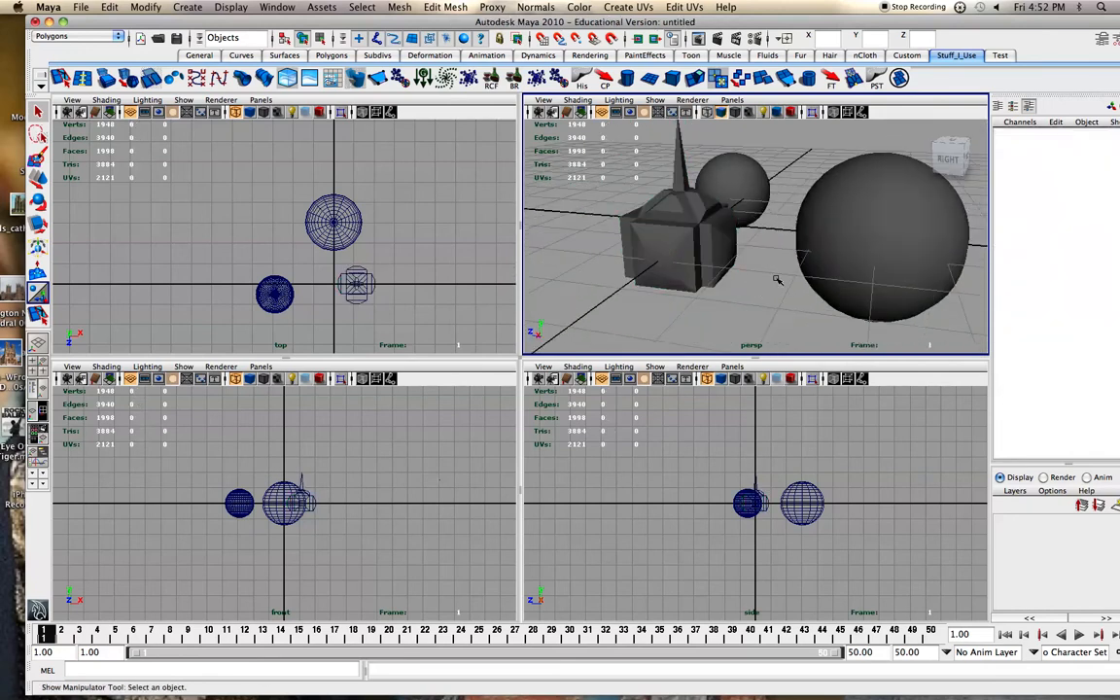
left_click(855, 257)
key("f")
right_click_drag(795, 249, 774, 249)
left_click(806, 249)
key("w")
left_click_drag(775, 250, 752, 250)
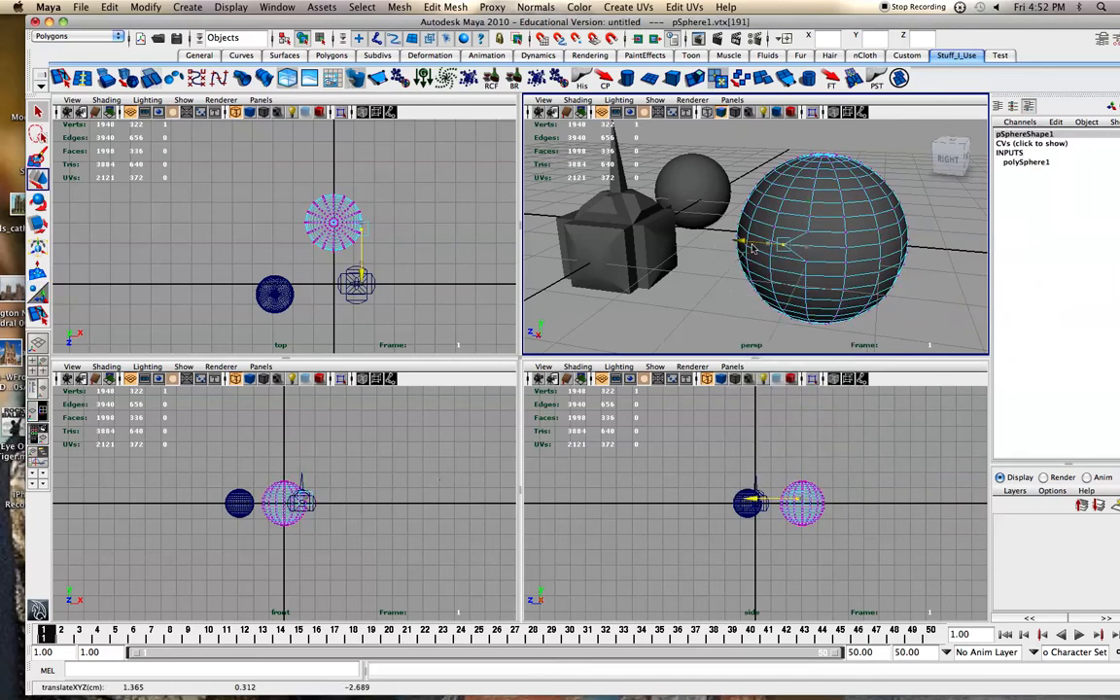
Step: Return the large sphere to object mode and select the whole object
left_click_drag(729, 209, 671, 215, "alt")
left_click(732, 236)
left_click(728, 220)
right_click_drag(735, 222, 671, 220)
left_click(722, 219)
left_click_drag(722, 220, 805, 255)
left_click(711, 203)
left_click(757, 241)
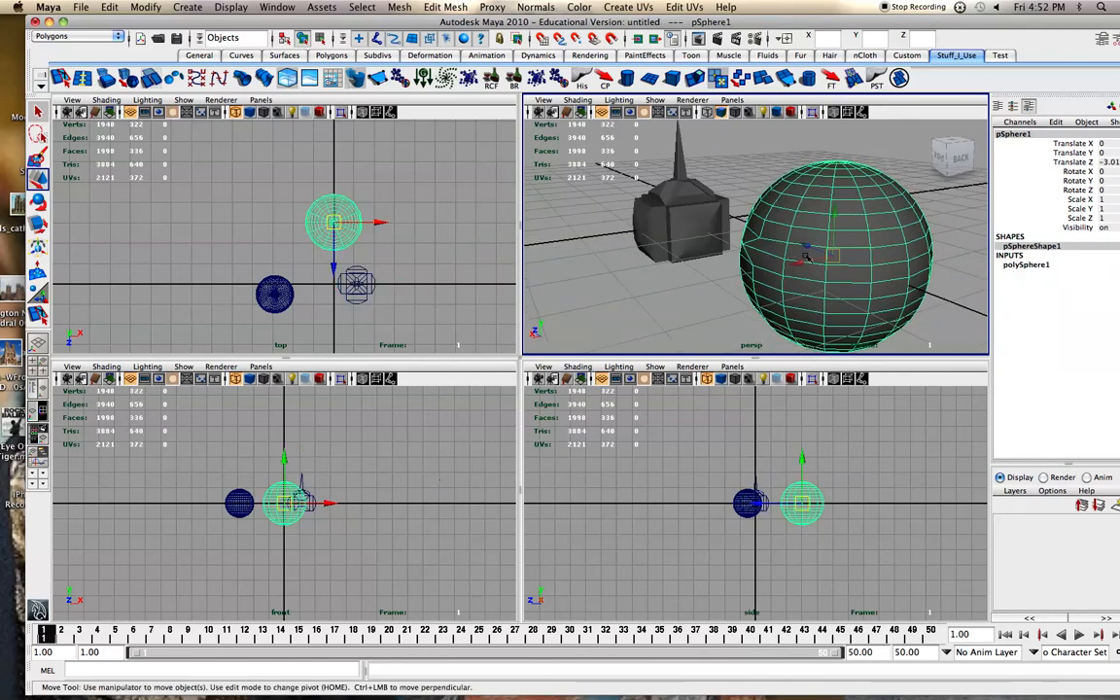
Step: Isolate the large sphere in the perspective view, inspect it, and bring the other objects back
left_click(812, 114)
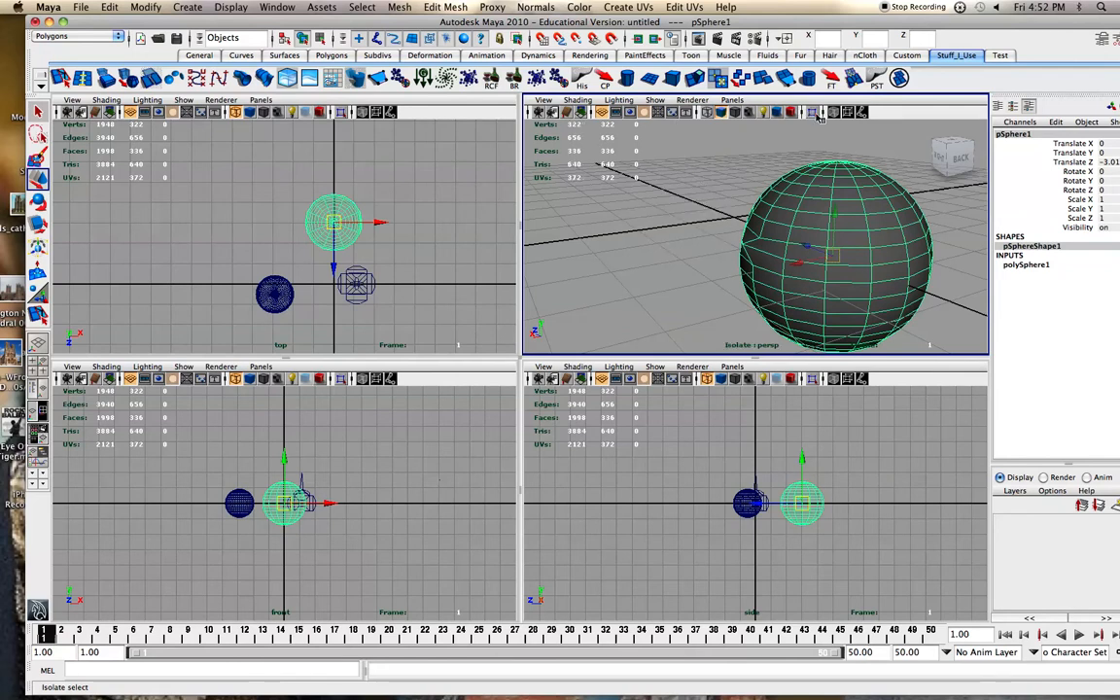
left_click_drag(693, 181, 833, 216, "alt")
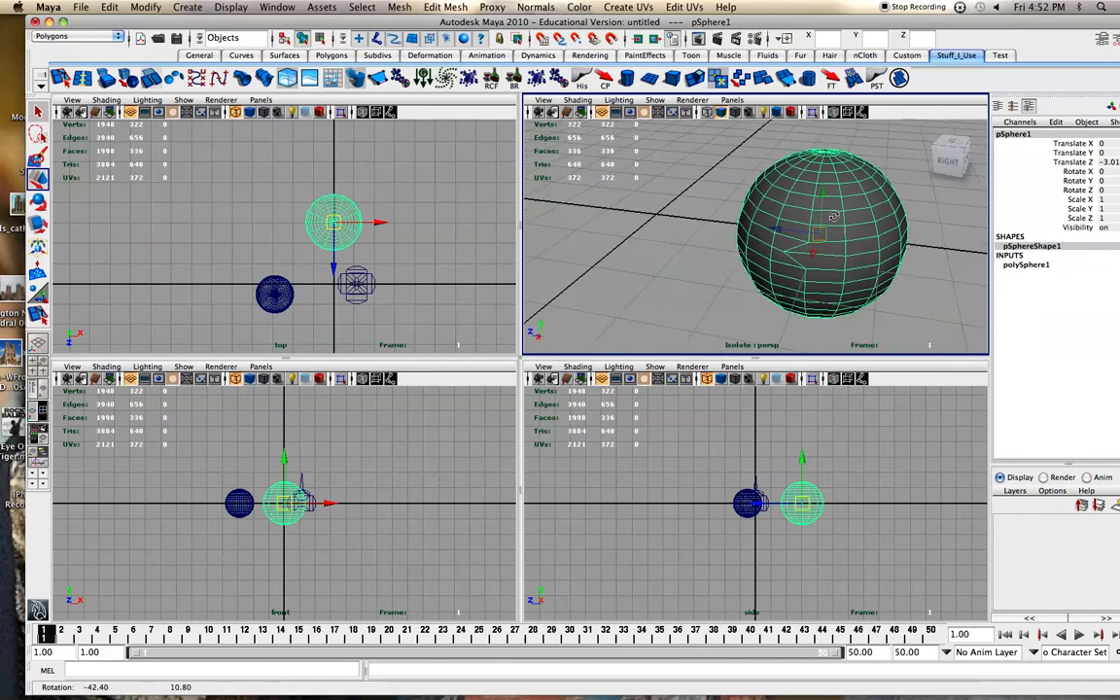
left_click(812, 112)
Step: Switch the large sphere to vertex mode and select five scattered vertices on its upper half
scroll(805, 241, "up", 2)
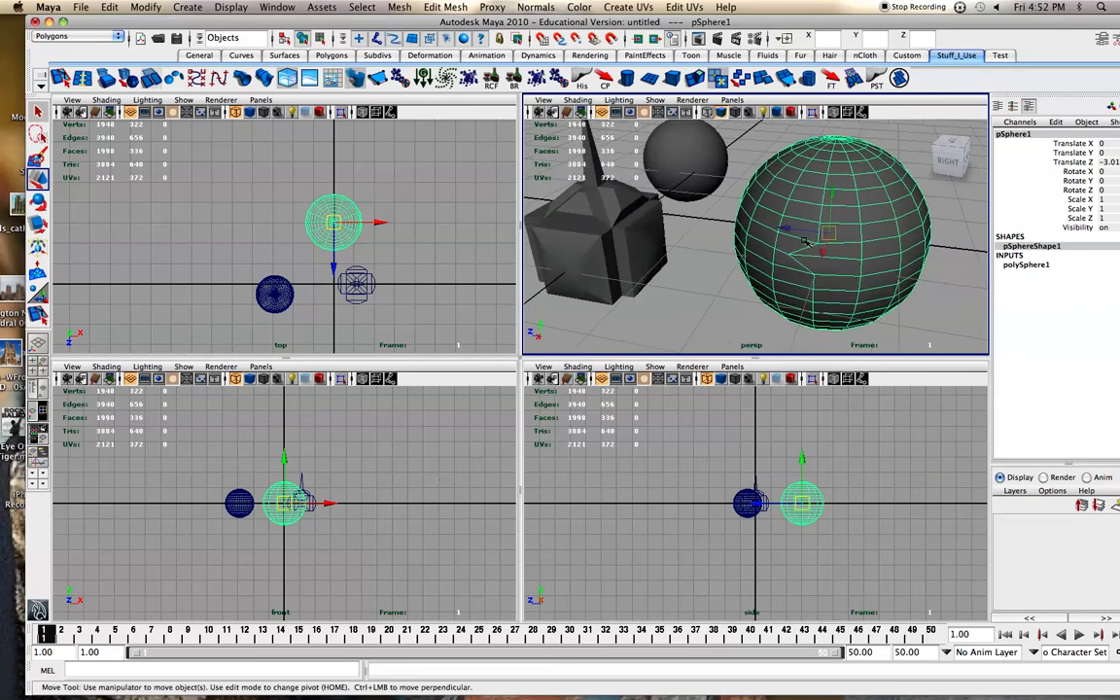
right_click(813, 249)
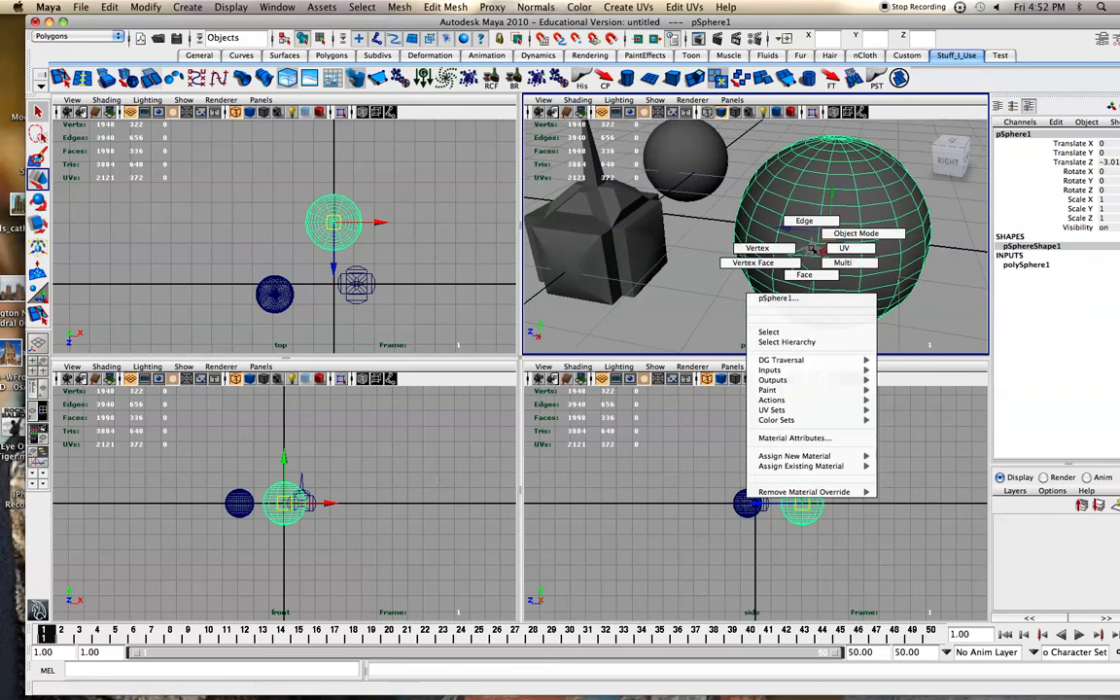
left_click(757, 249)
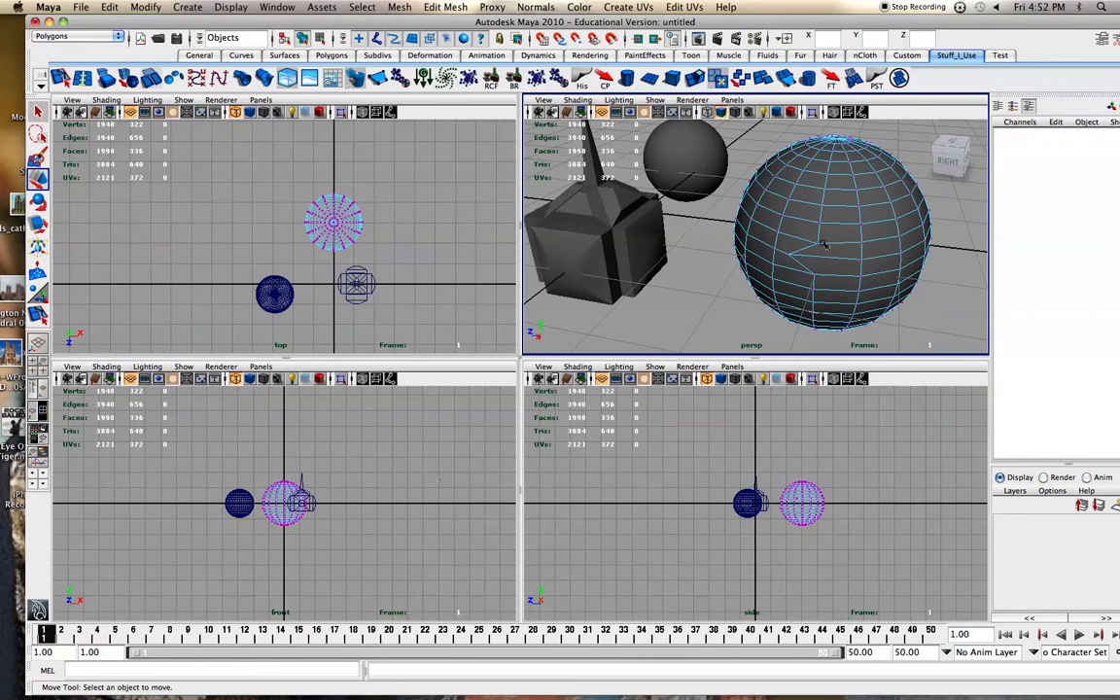
left_click(818, 244)
left_click(861, 226, "shift")
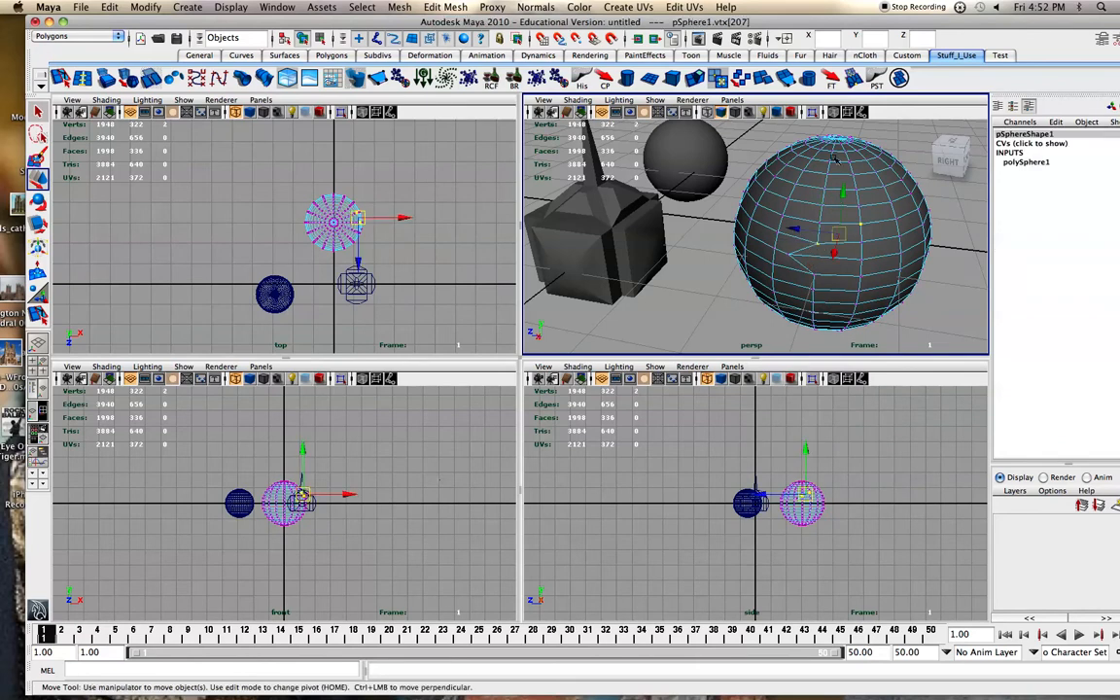
left_click(825, 189, "shift")
left_click(775, 181, "shift")
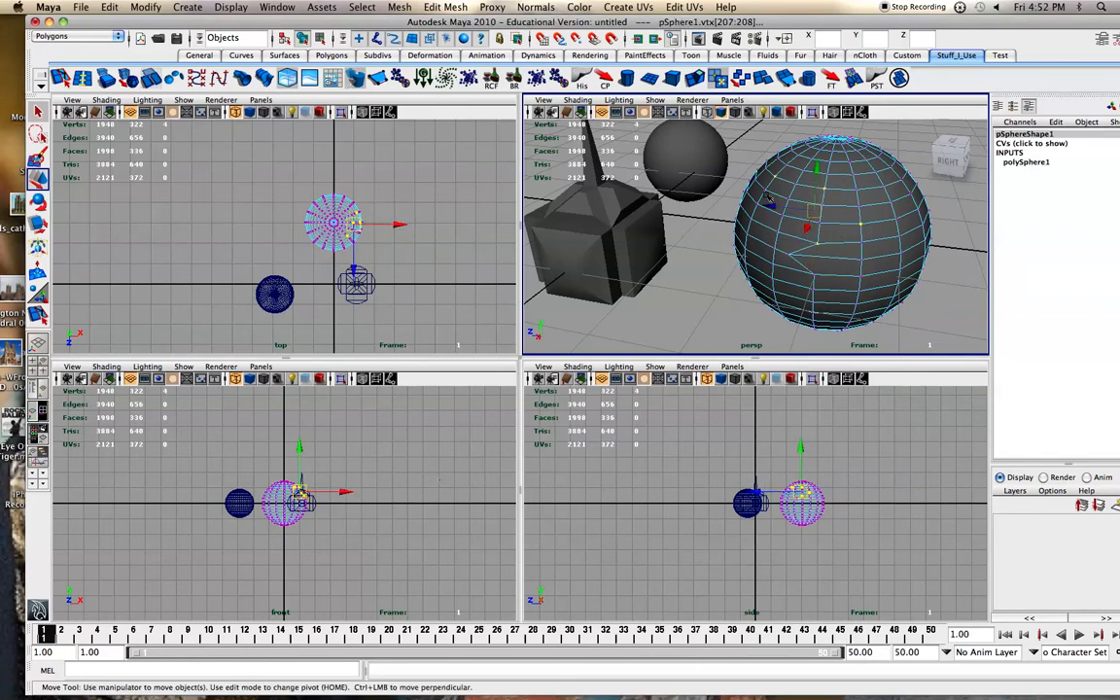
left_click(753, 221, "shift")
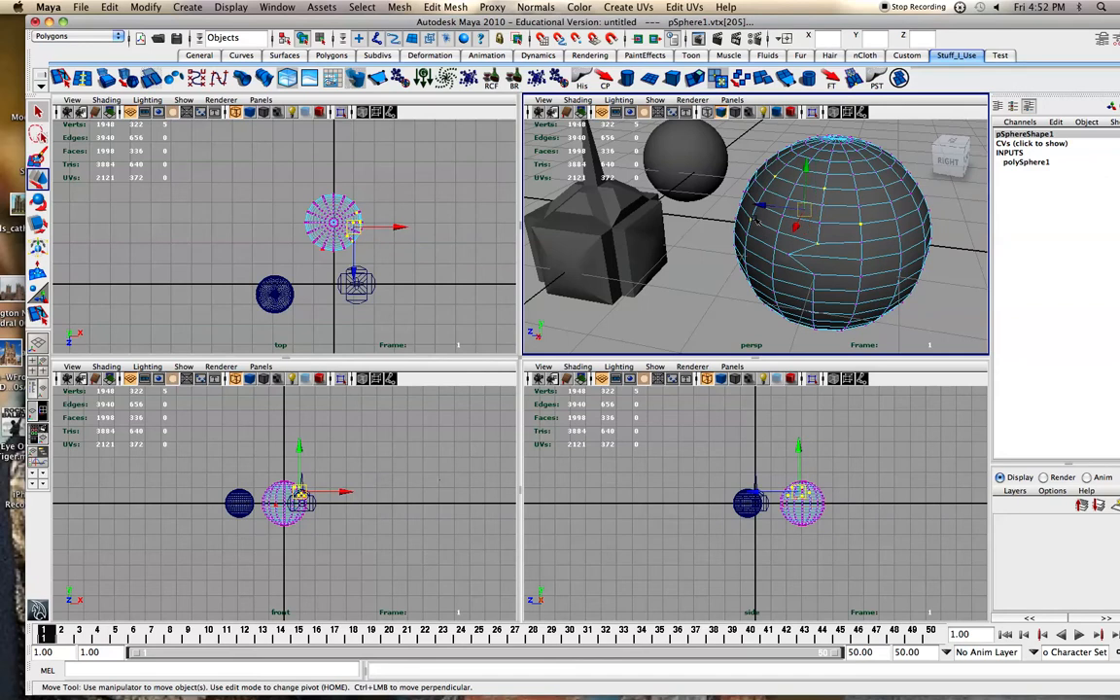
Step: Isolate the five selected vertices and their surrounding faces in the perspective view and inspect them
left_click(812, 112)
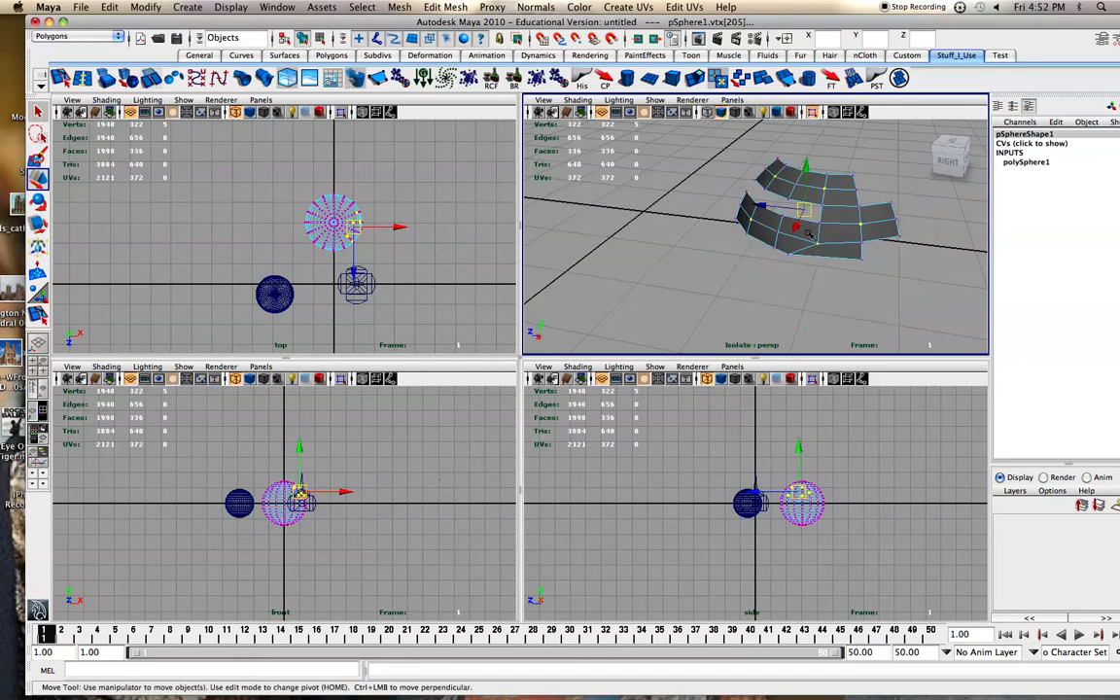
scroll(764, 238, "down", 2)
scroll(764, 237, "up", 4)
left_click_drag(764, 237, 776, 251, "alt")
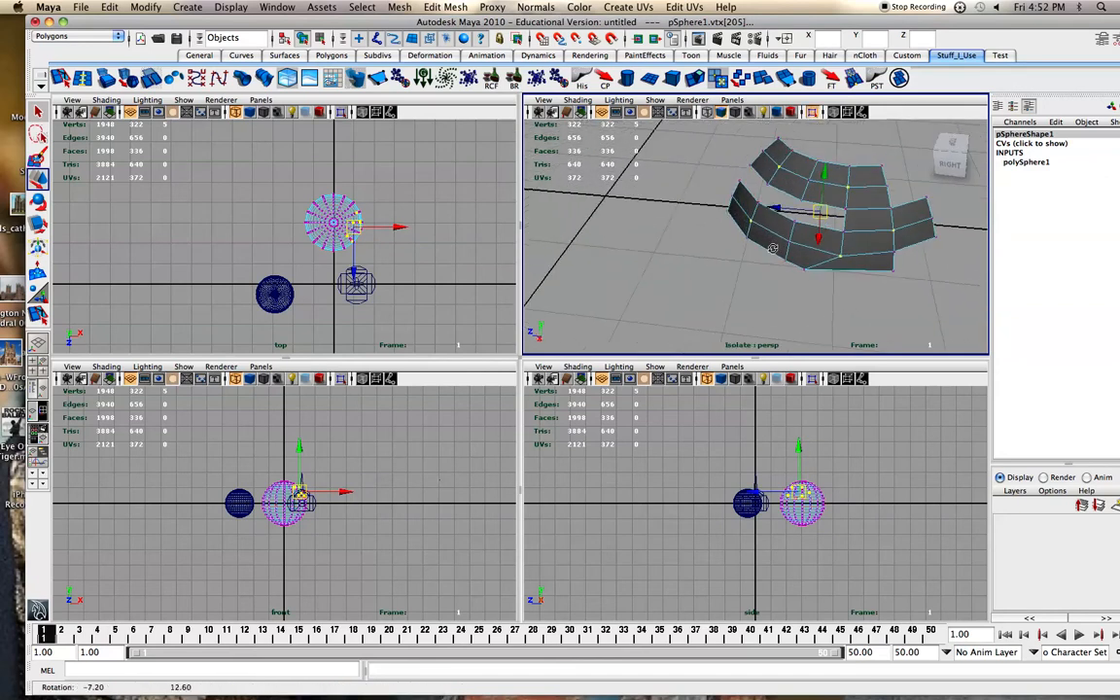
Step: Return the large sphere to object mode and toggle Isolate Select until all objects are shown again
right_click_drag(856, 212, 892, 197)
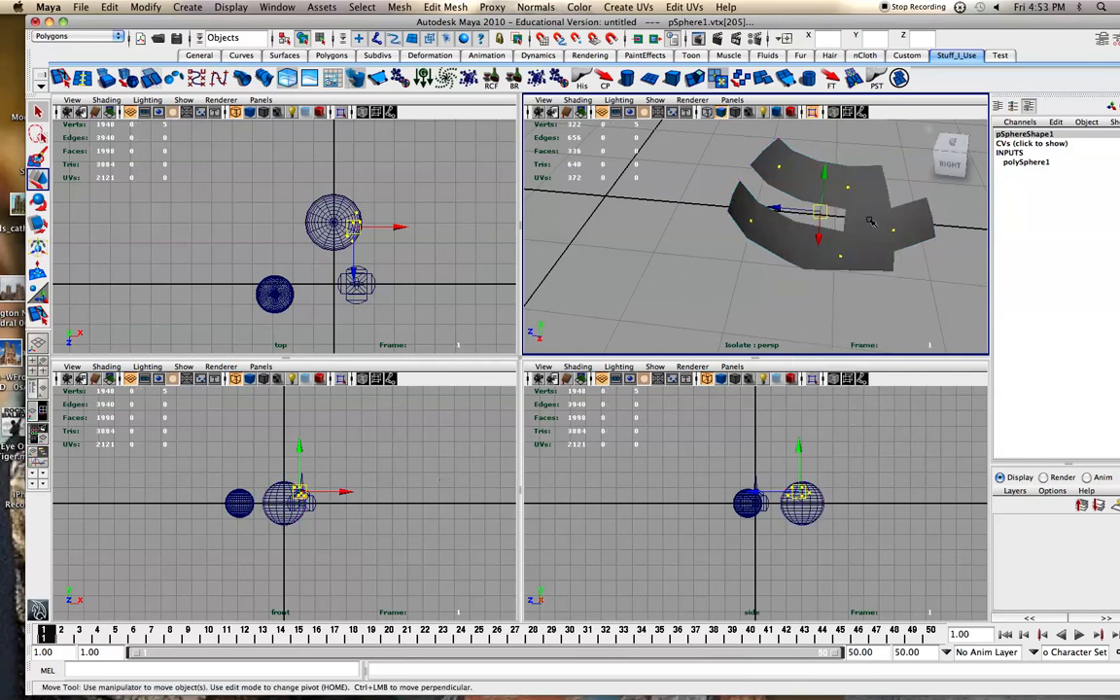
left_click(813, 113)
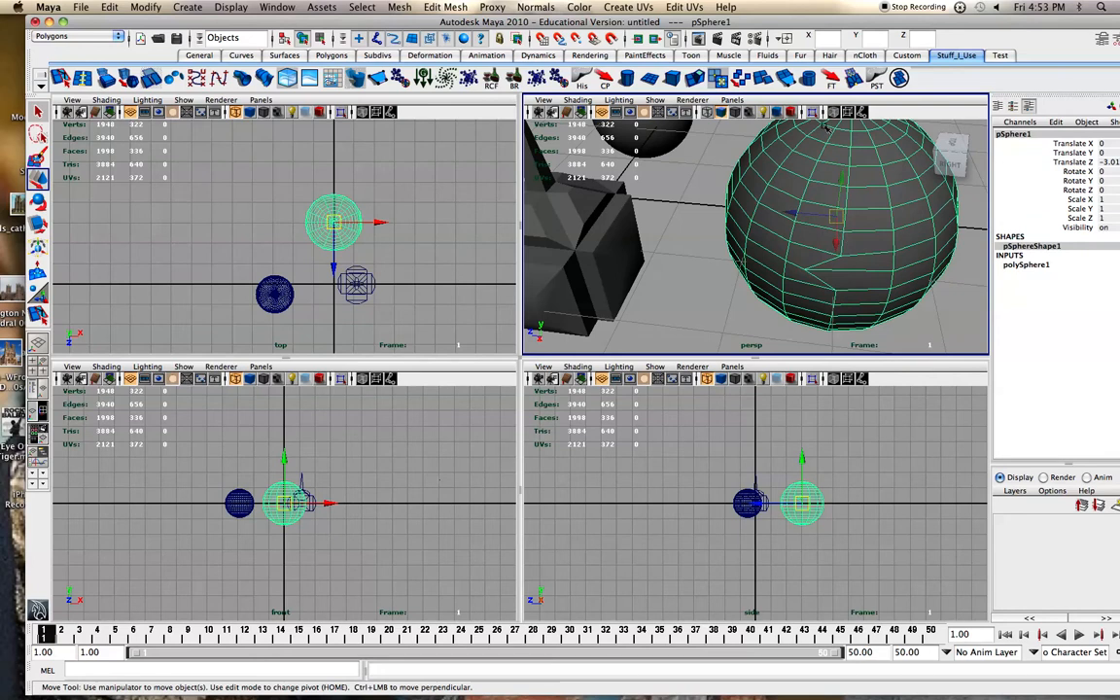
left_click(817, 115)
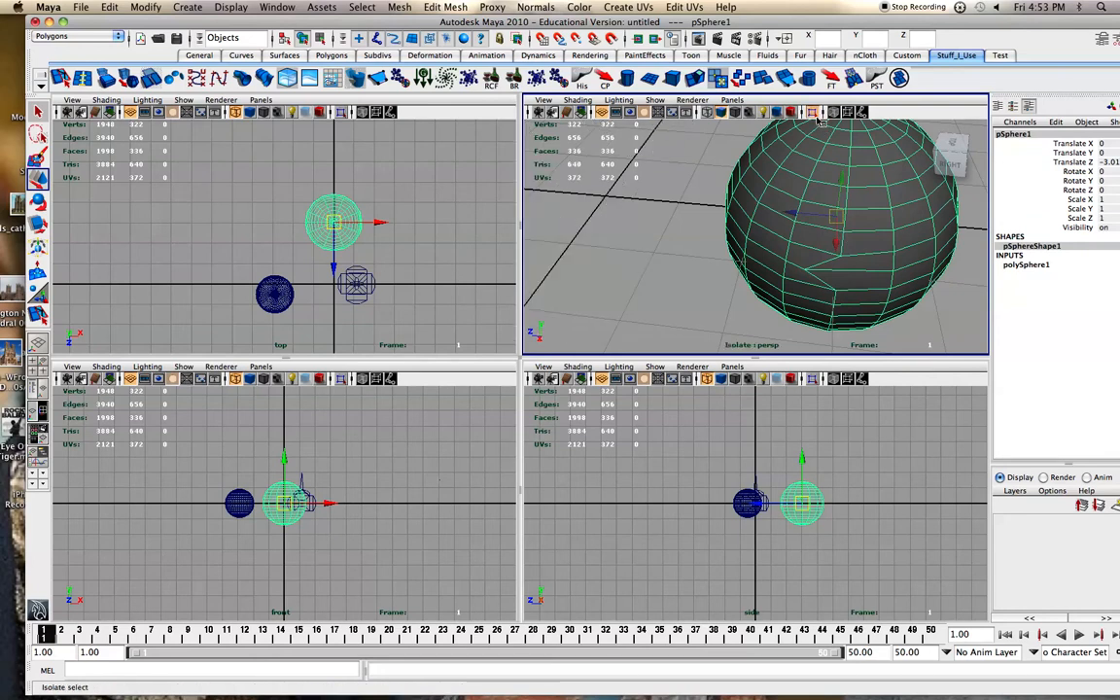
left_click(815, 114)
Step: Reposition the Maya window on the desktop so the full Channel Box and layer editor are visible
right_click_drag(781, 196, 756, 223, "alt")
left_click_drag(803, 20, 724, 20)
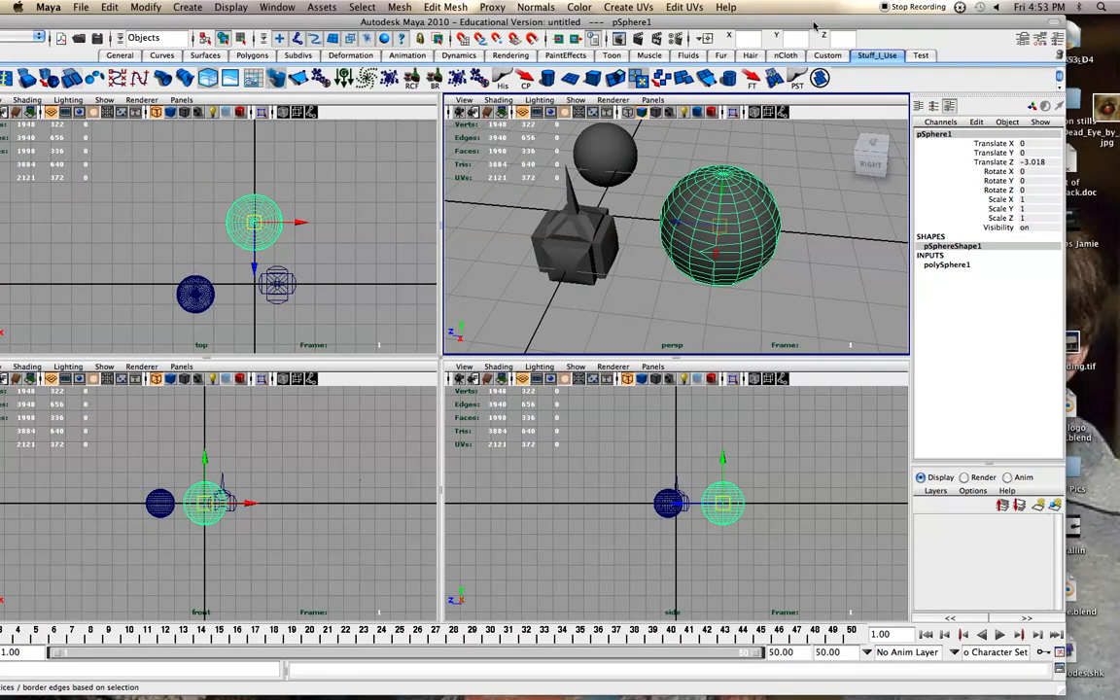
left_click(1058, 41)
left_click(1060, 41)
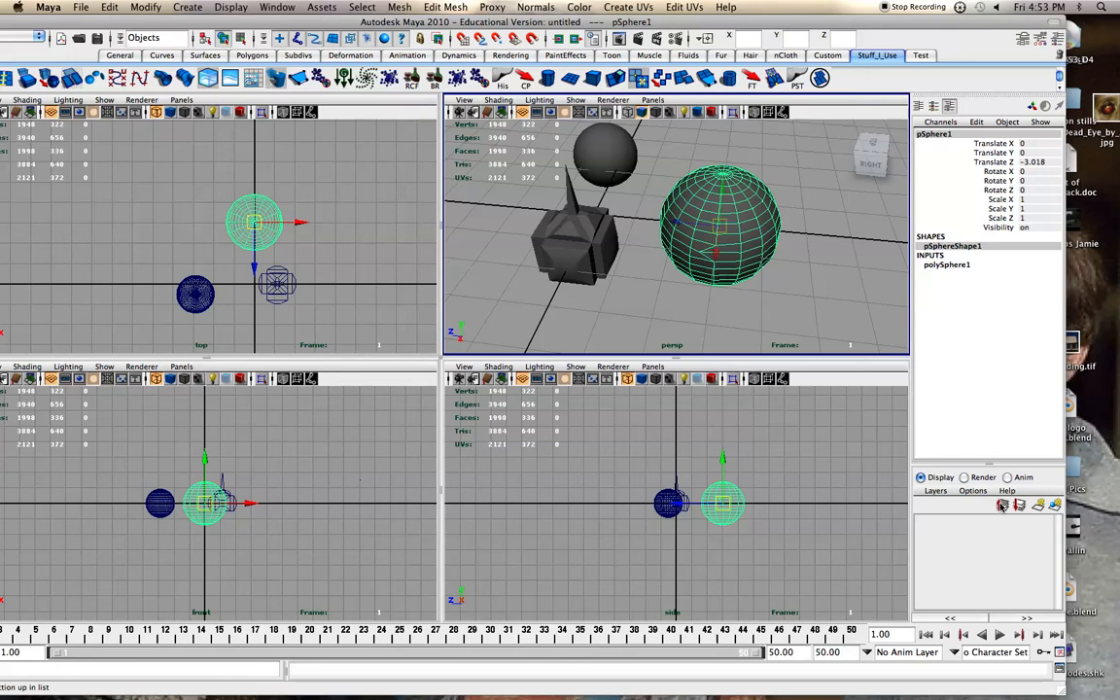
left_click_drag(776, 21, 807, 20)
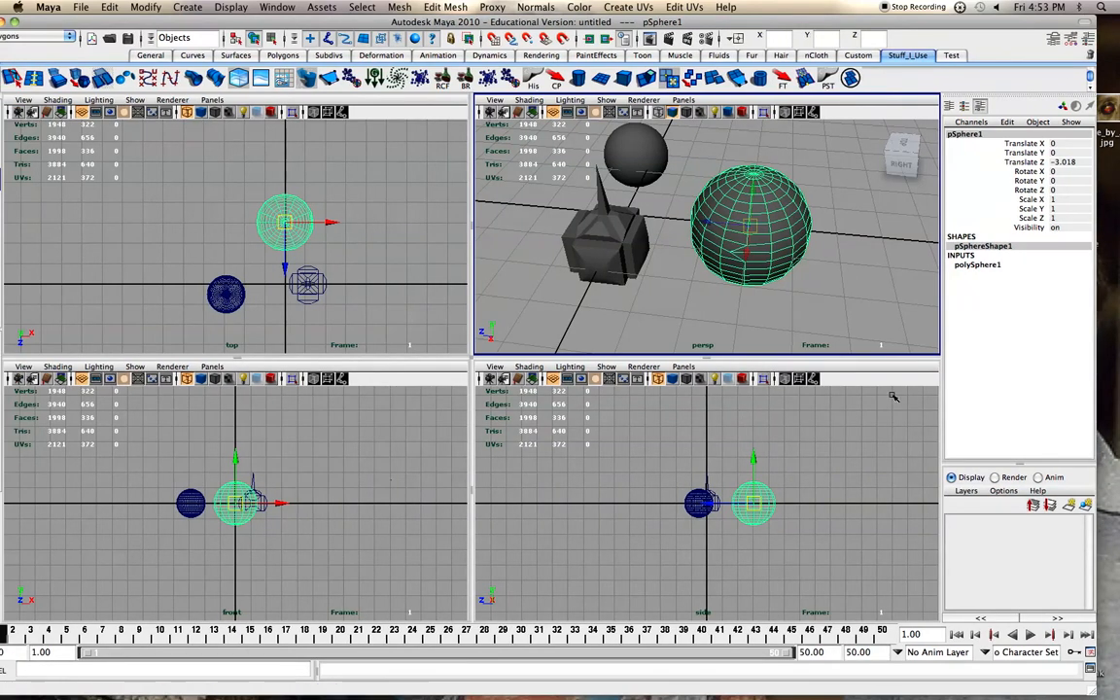
left_click(824, 263)
scroll(826, 261, "up", 1)
left_click(788, 239)
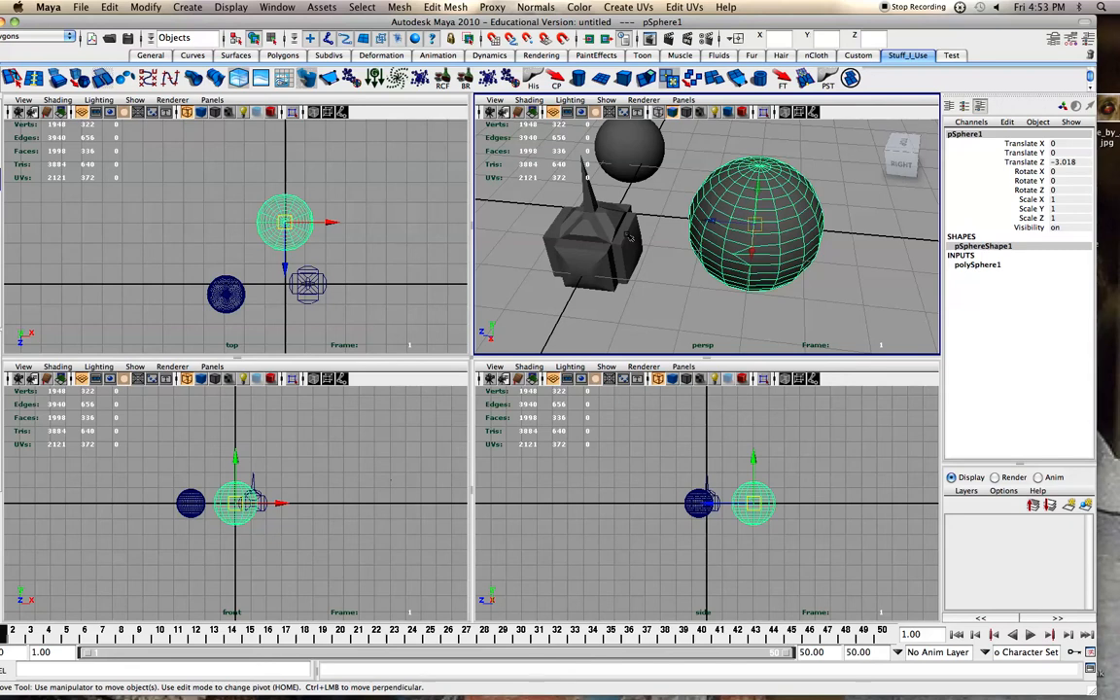
Step: Hide Maya to show the desktop and Finder, and switch back to Maya
key("super+h")
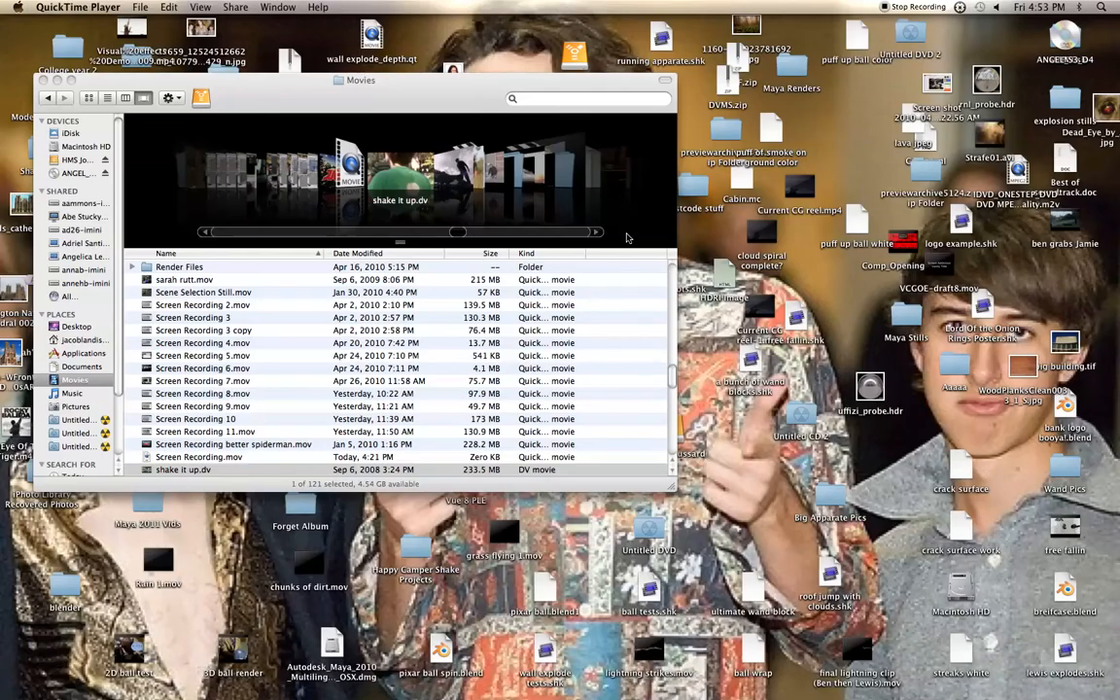
left_click(627, 237)
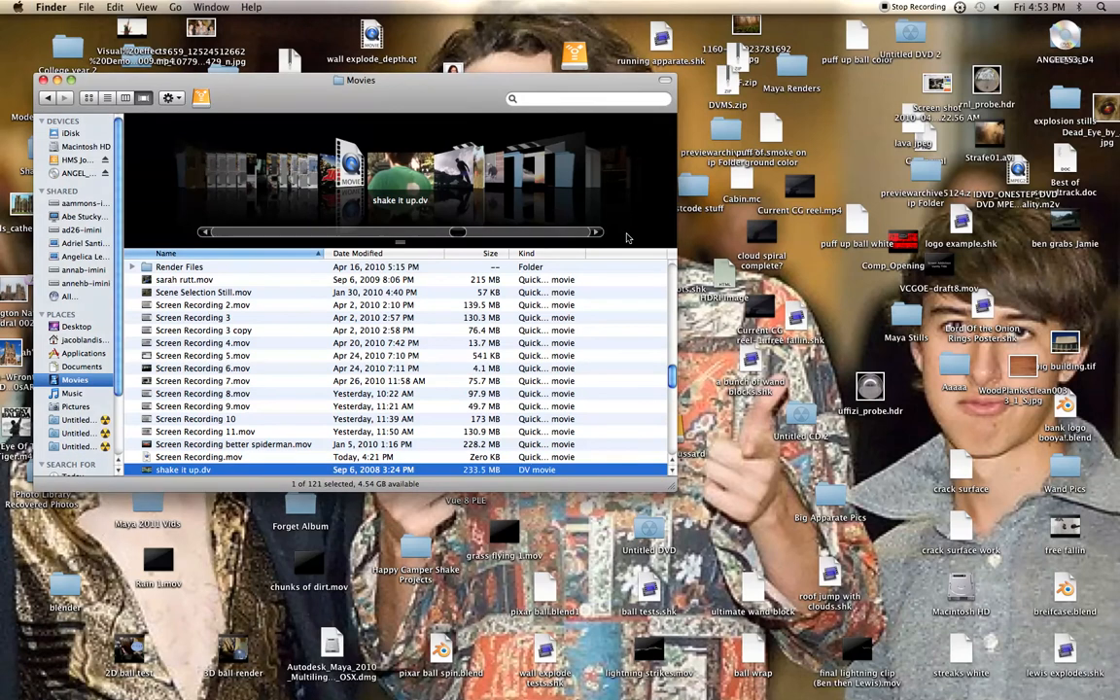
left_click(658, 687)
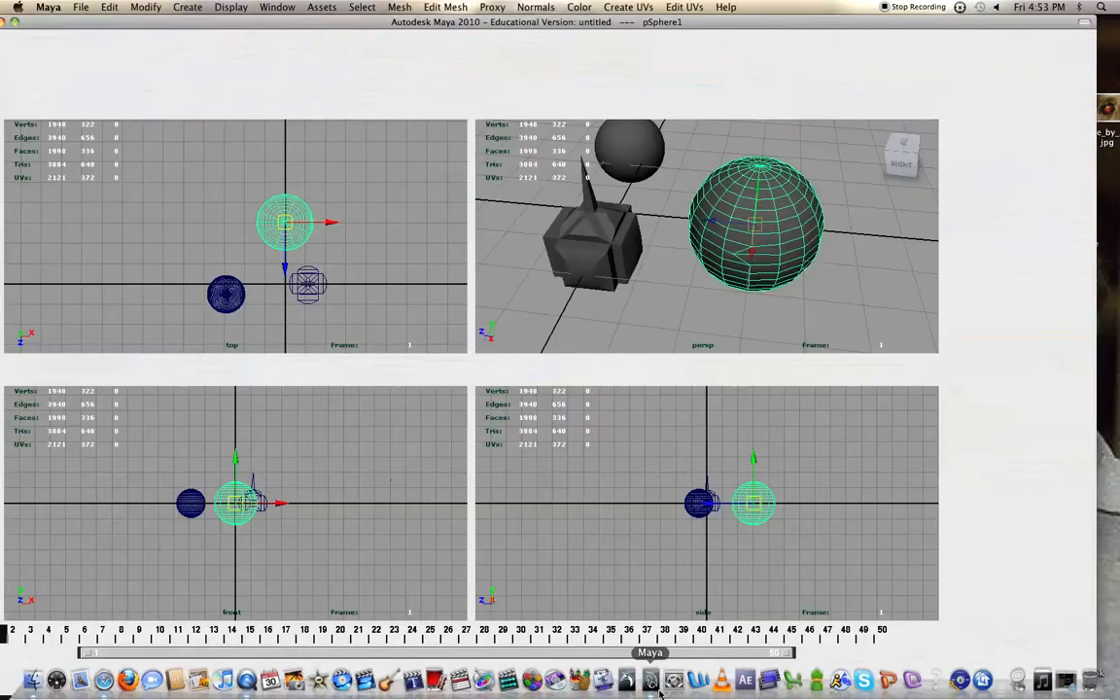
Step: Select both spheres, create a new display layer, and add the selected spheres to it
scroll(672, 265, "down", 1)
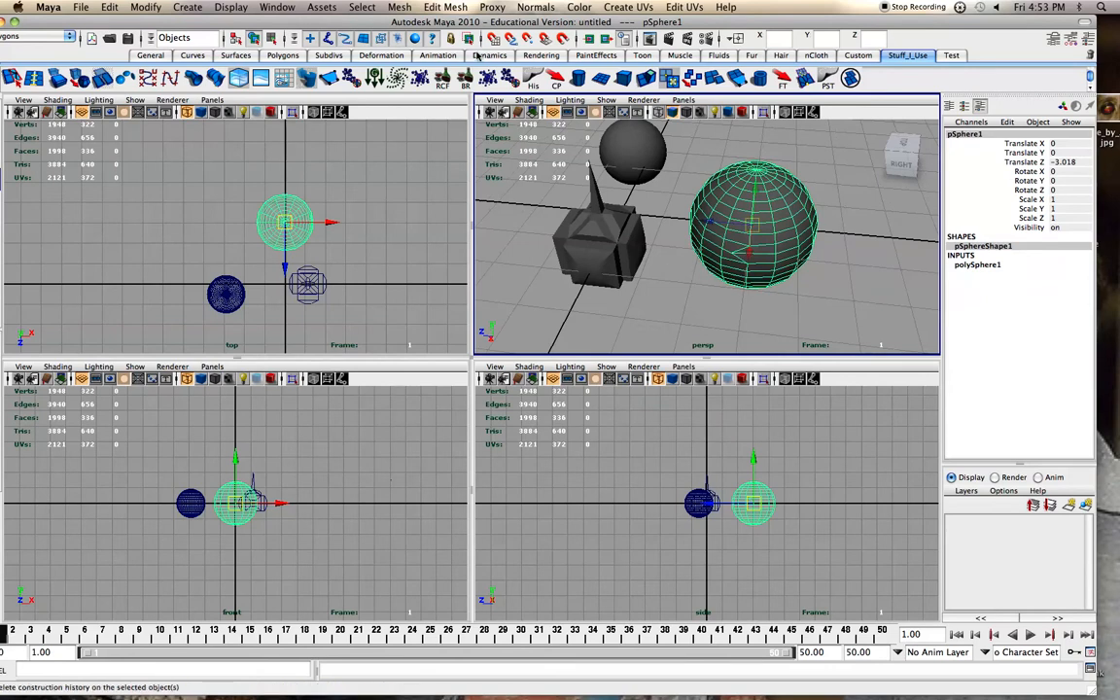
left_click(661, 149)
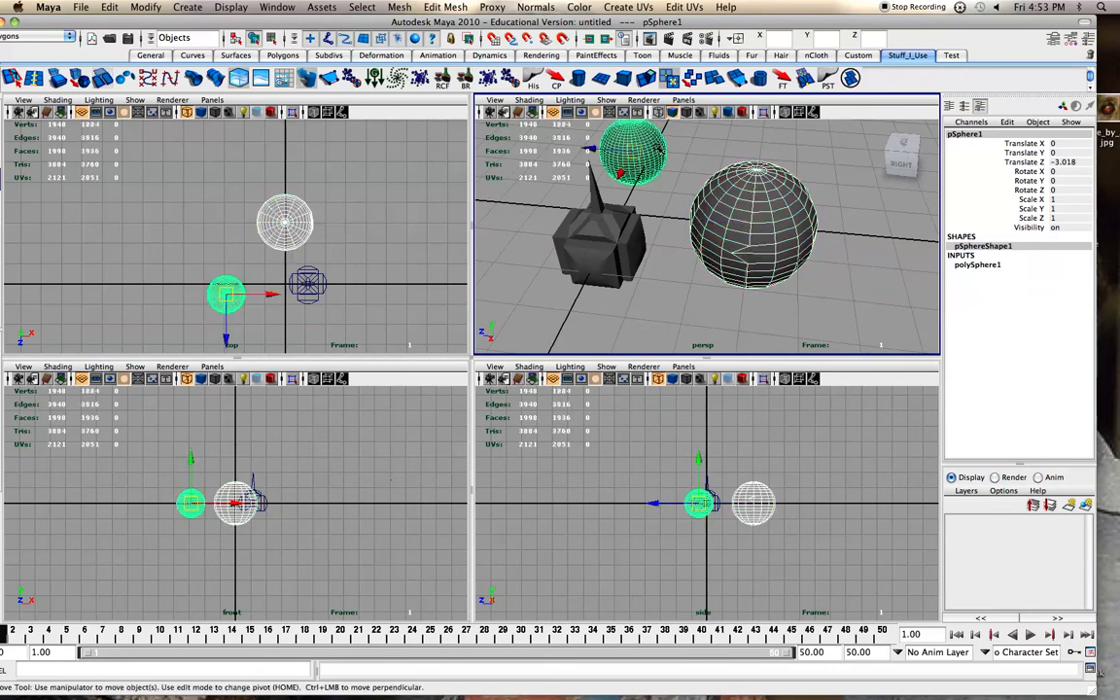
left_click(1067, 505)
right_click(1033, 523)
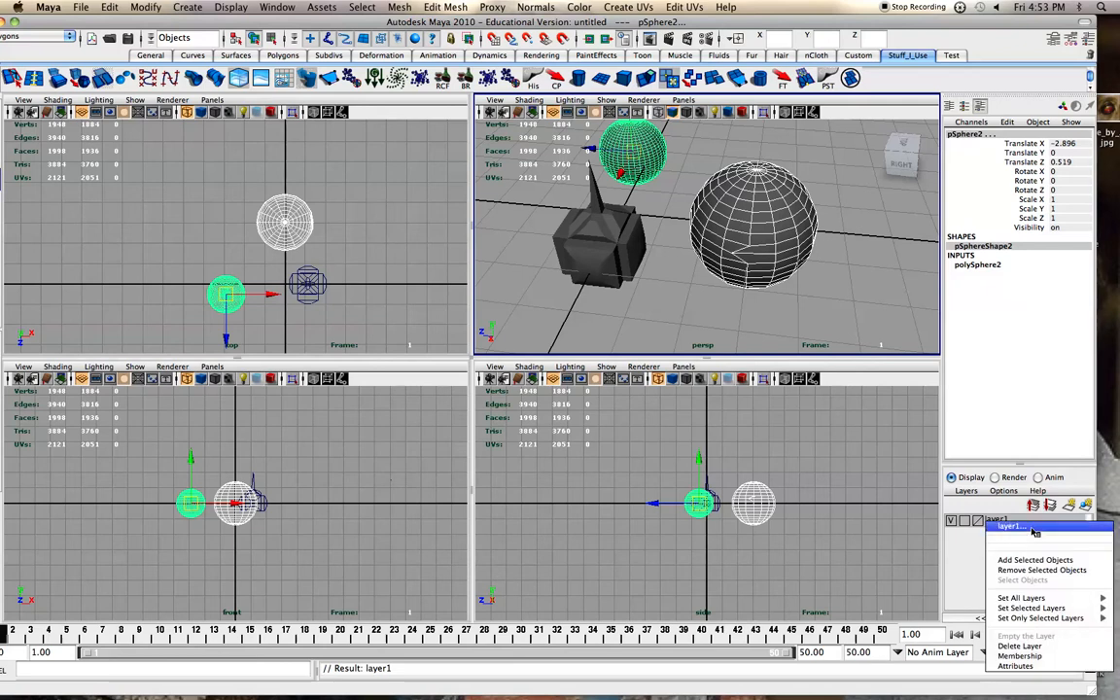
left_click(1034, 560)
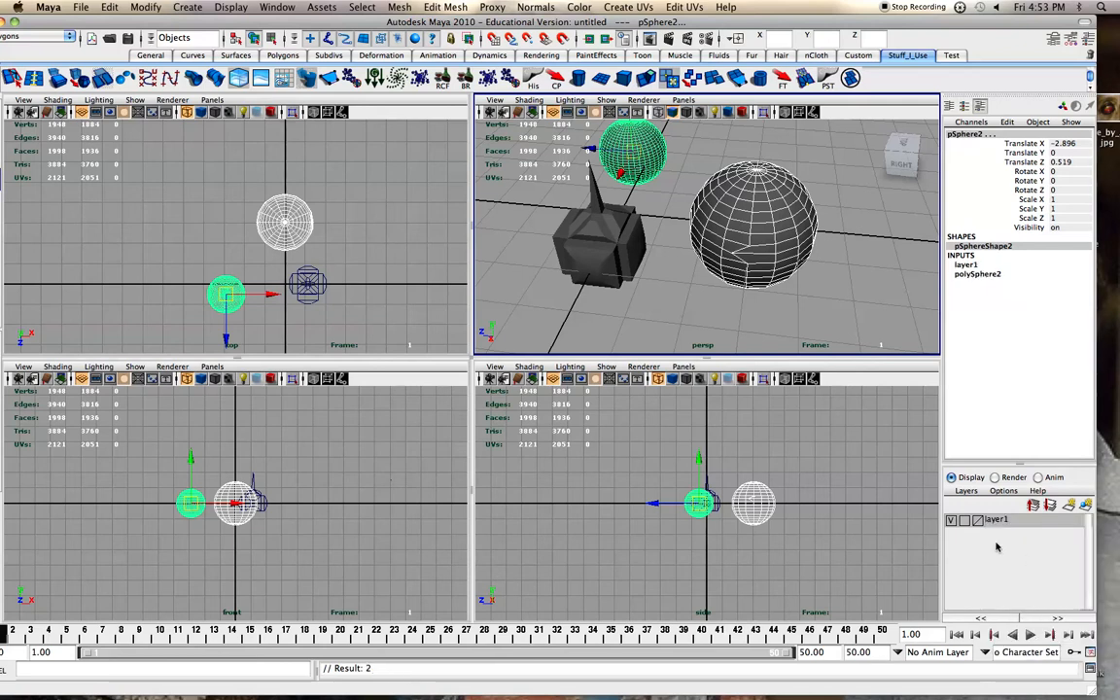
Step: Select both spheres again, add them to layer1, and check the layer's visibility toggle
left_click(748, 224)
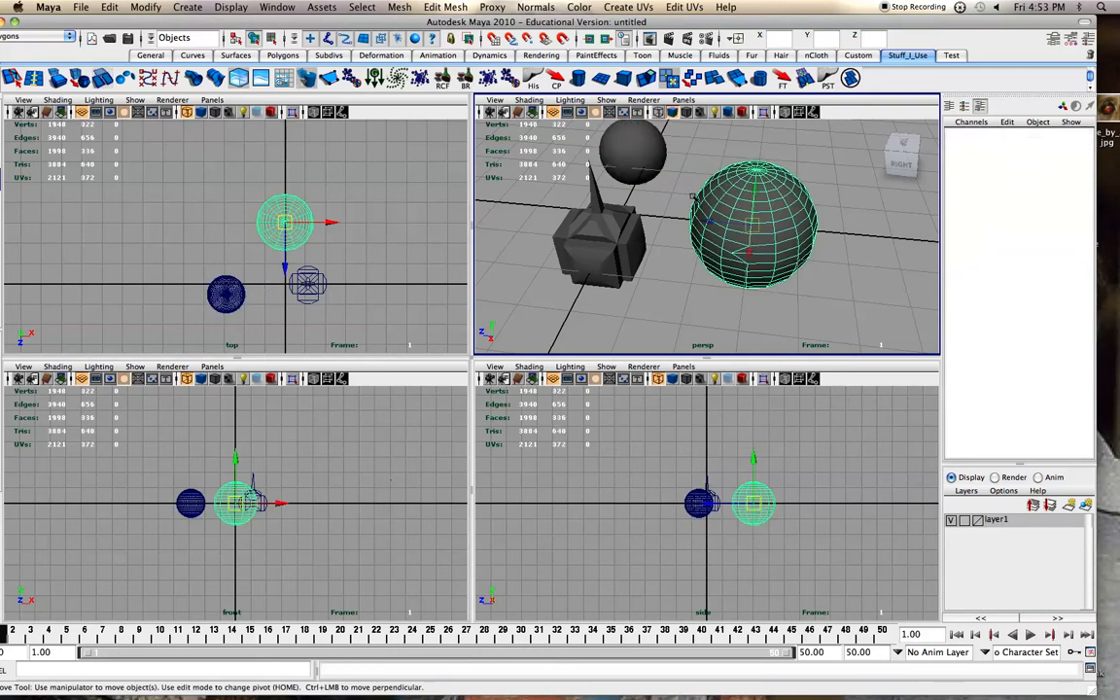
left_click(642, 158)
right_click(996, 522)
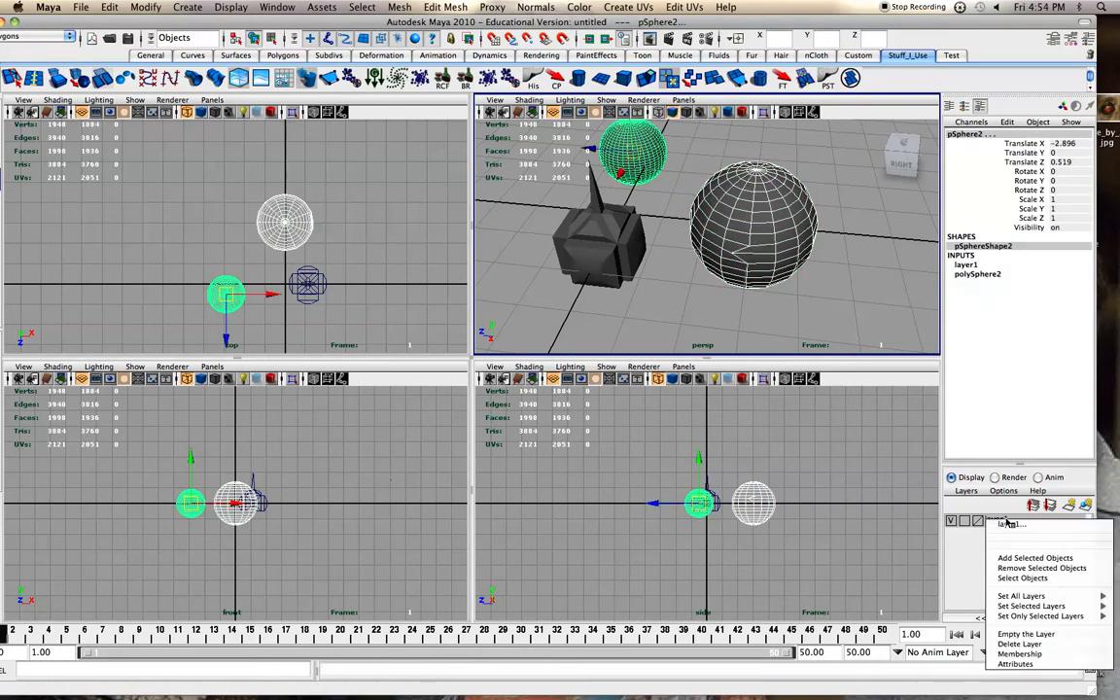
left_click(1023, 558)
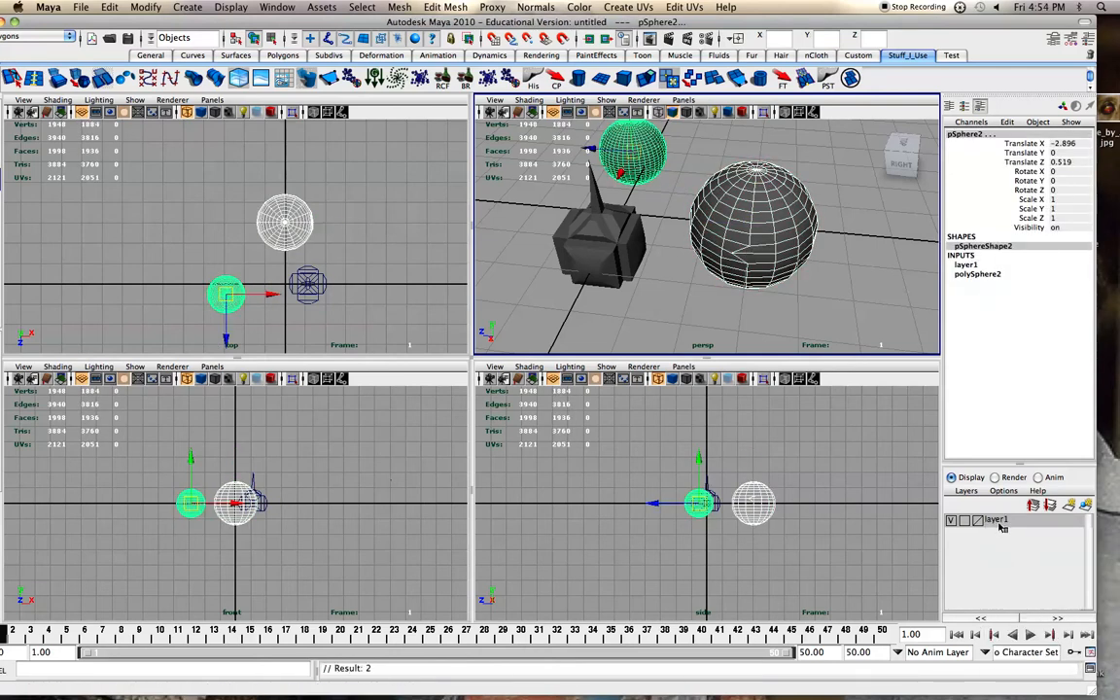
left_click(1002, 523)
left_click_drag(697, 260, 733, 287, "alt")
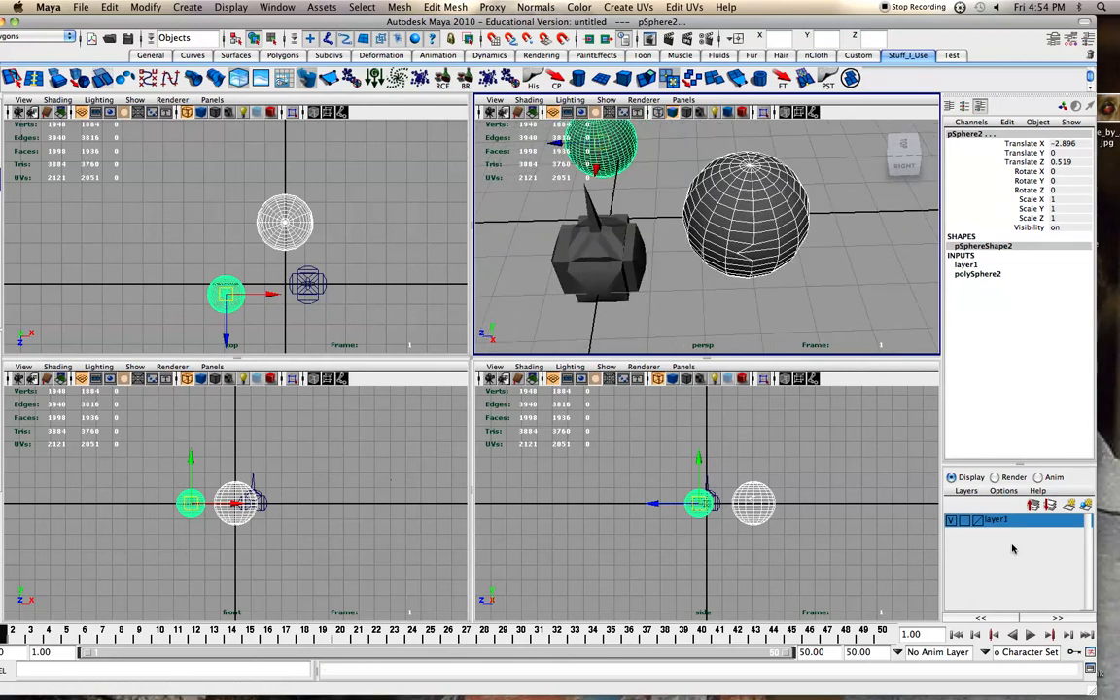
left_click(951, 522)
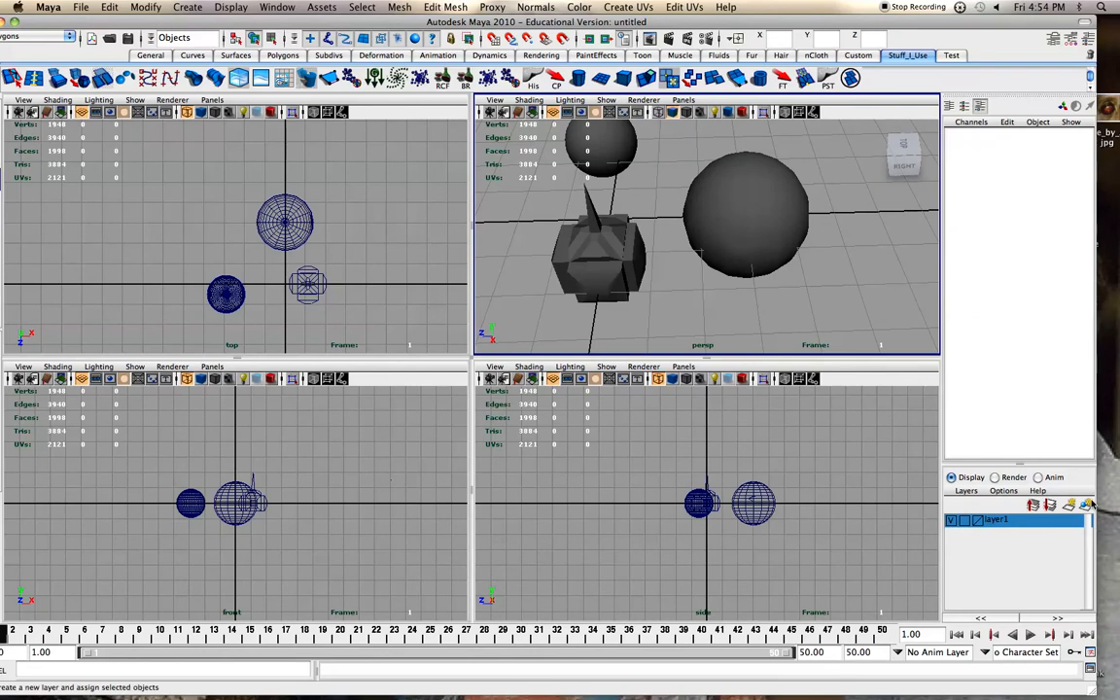
Step: Create a second display layer and add the extruded cube to it
left_click(1069, 506)
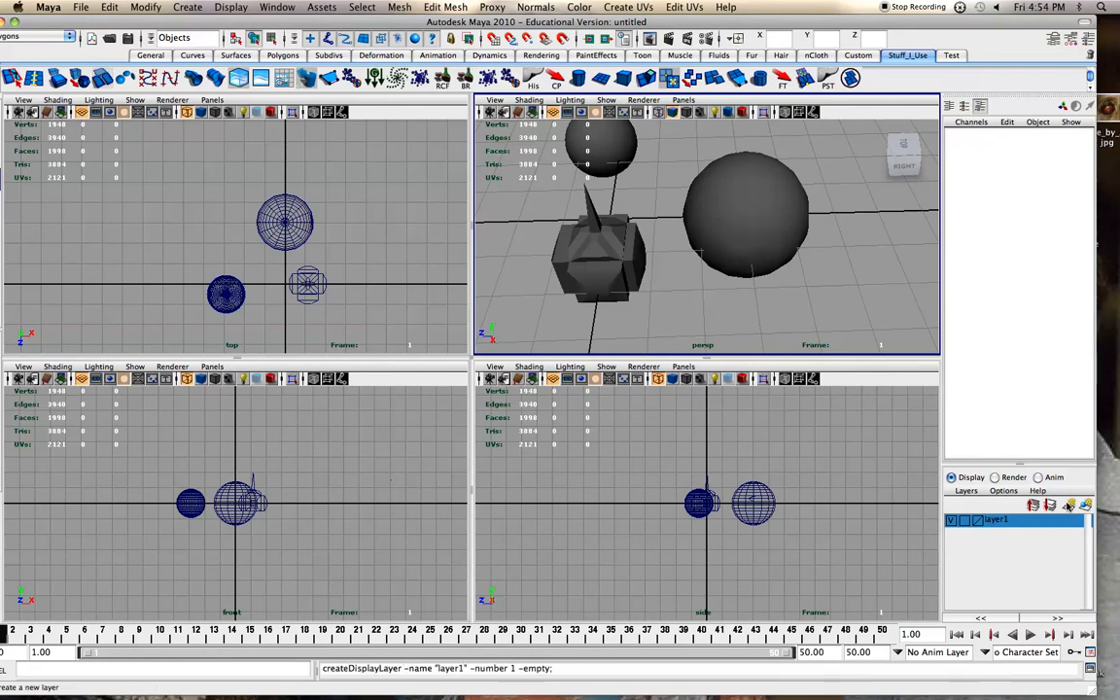
right_click(994, 524)
left_click(625, 252)
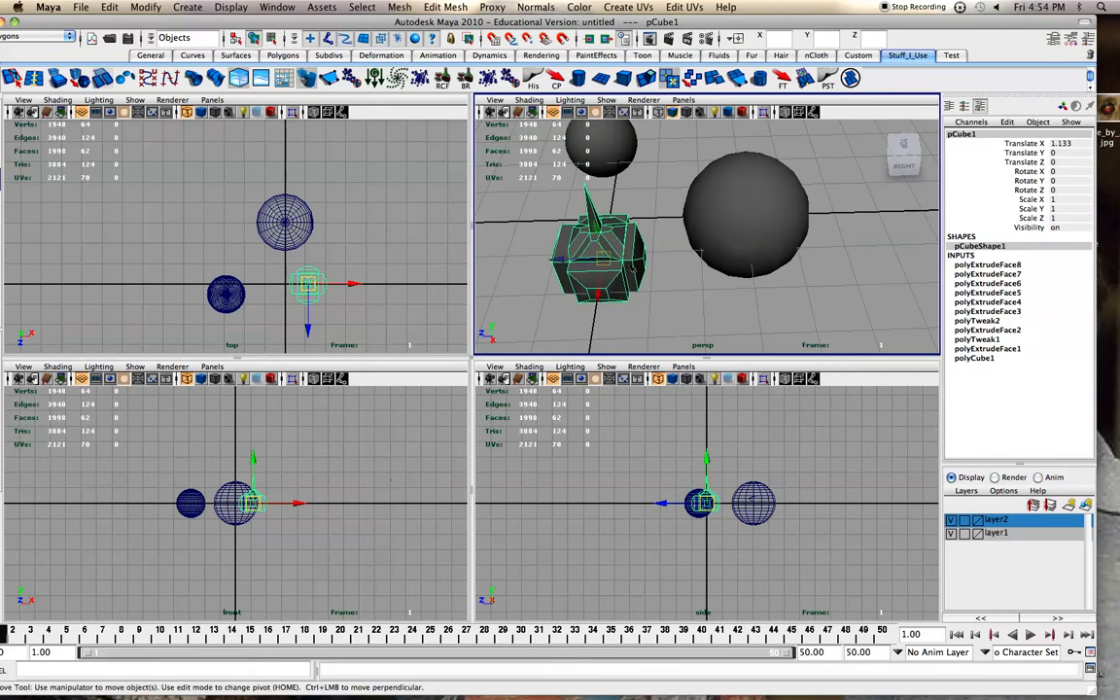
right_click(627, 262)
right_click(995, 525)
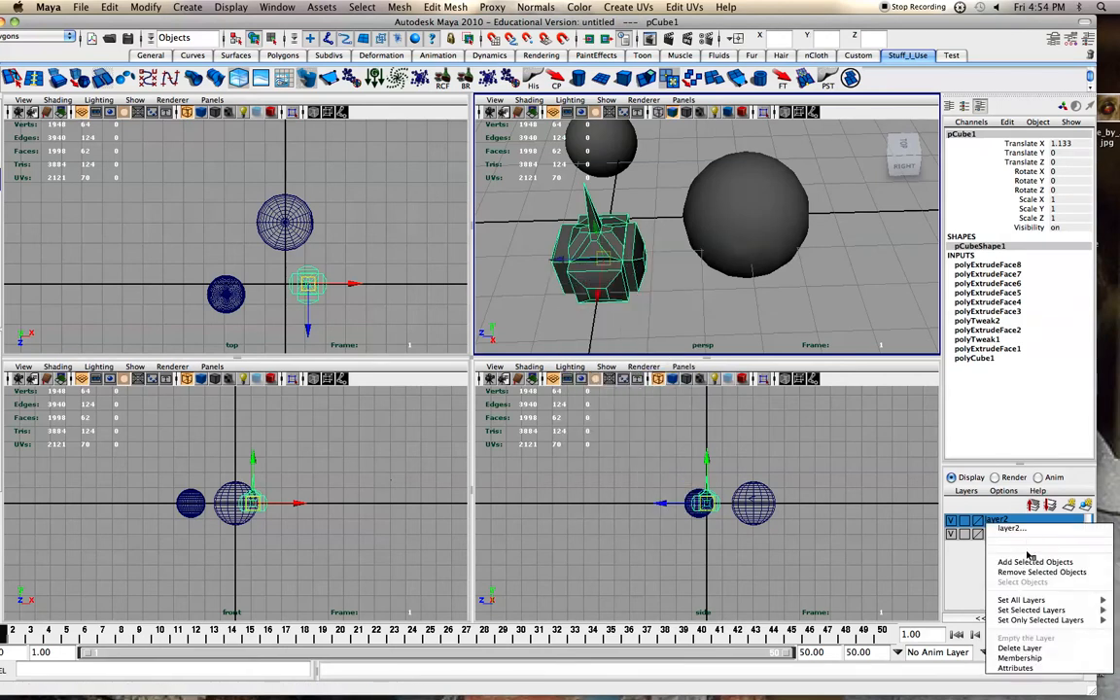
left_click(1033, 562)
left_click(839, 345)
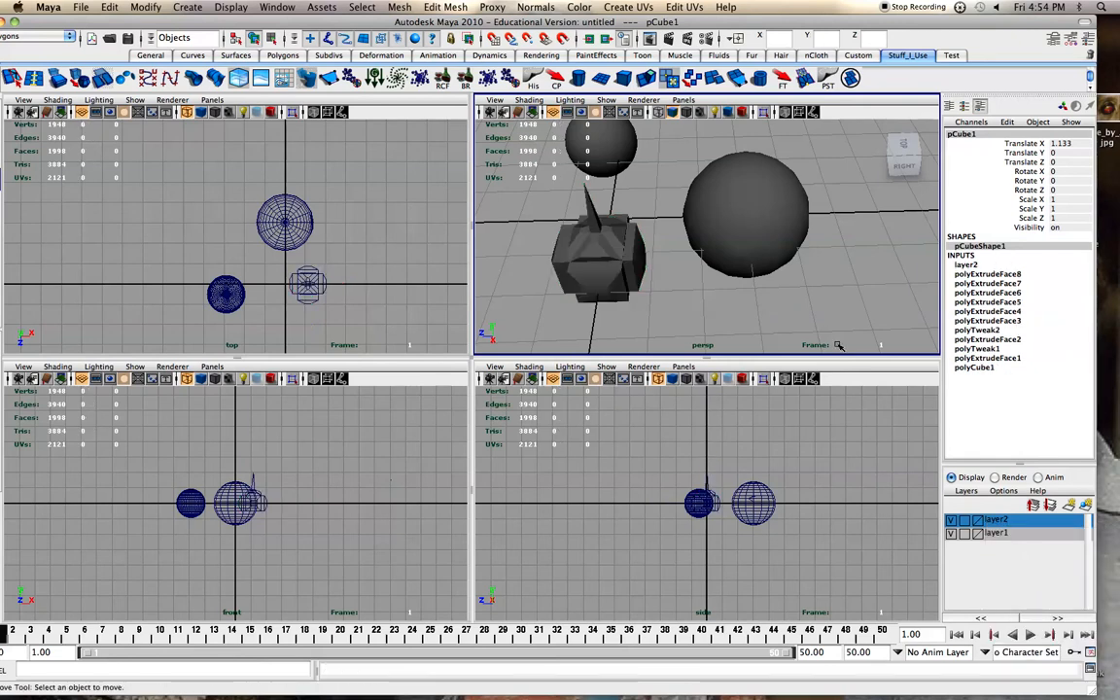
Step: View the edit settings of layer1 and layer2 and close them without making changes
double_click(1012, 534)
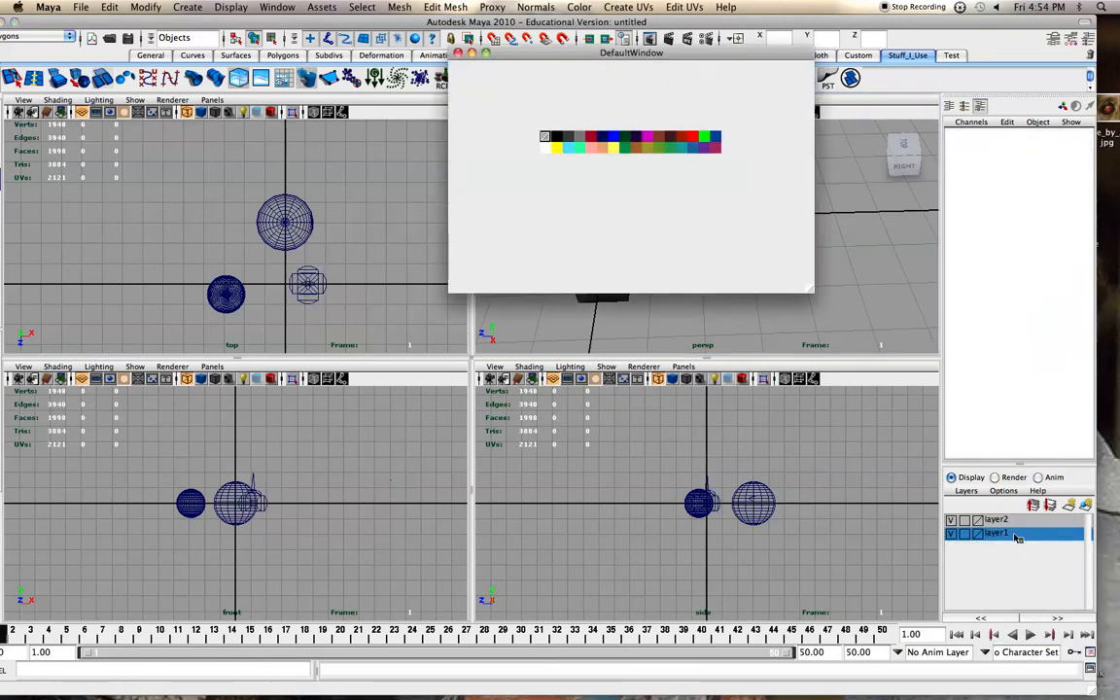
left_click(458, 53)
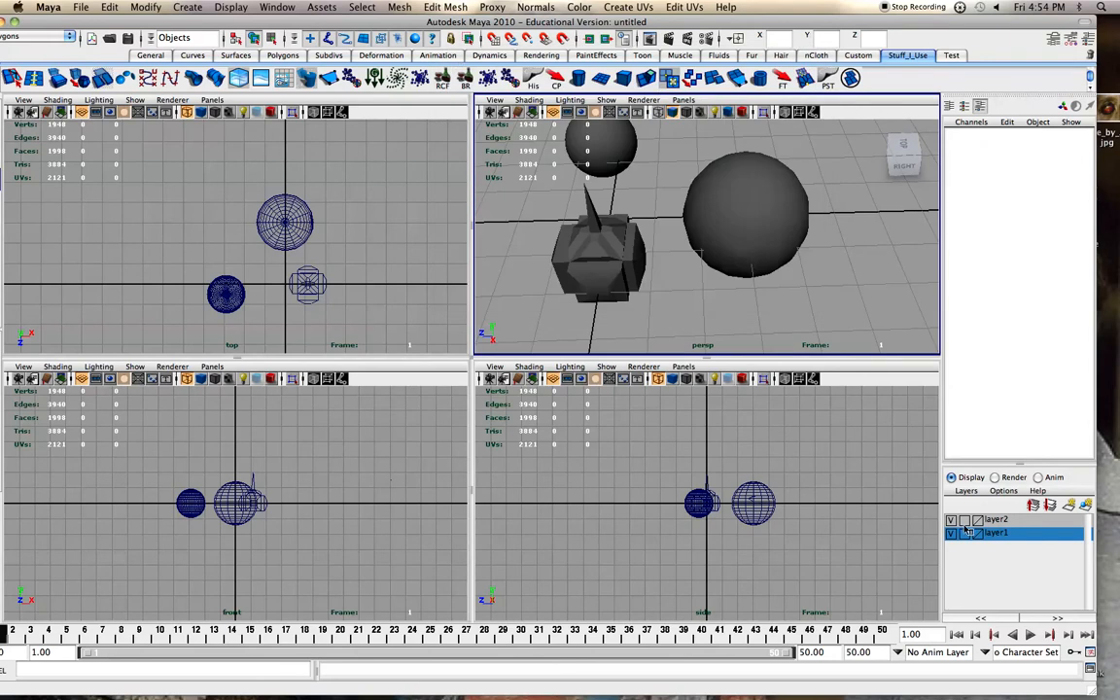
double_click(1001, 523)
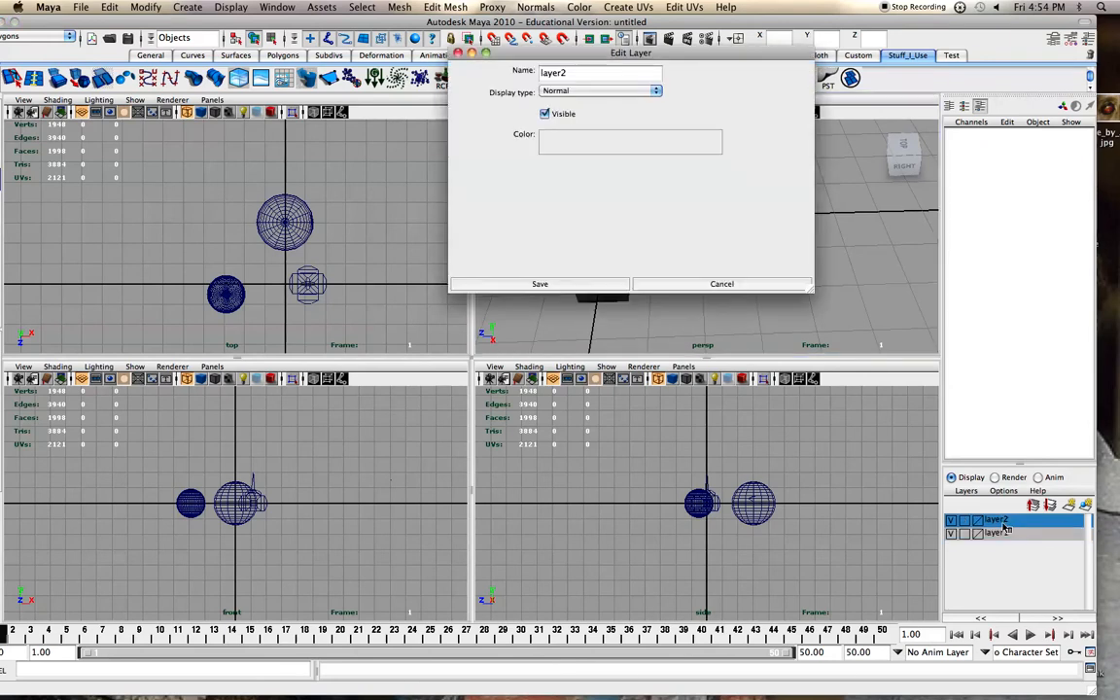
left_click(698, 282)
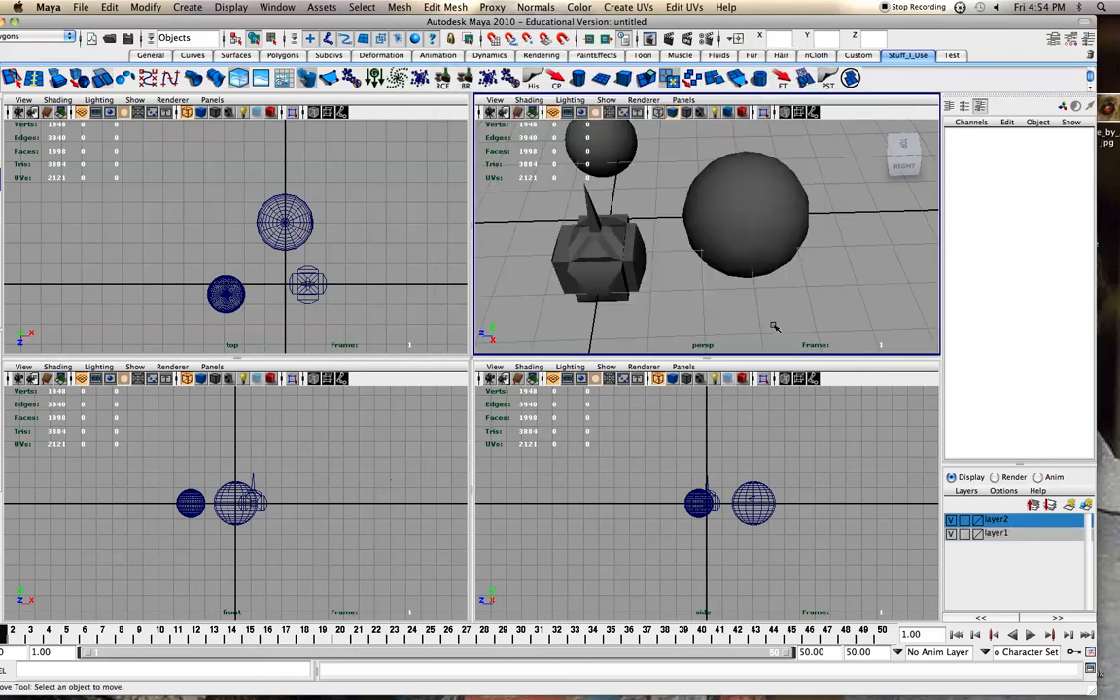
Step: Cycle layer2 and layer1 through the Template and Reference display types and return both to normal
left_click(965, 520)
left_click(965, 520)
left_click(966, 534)
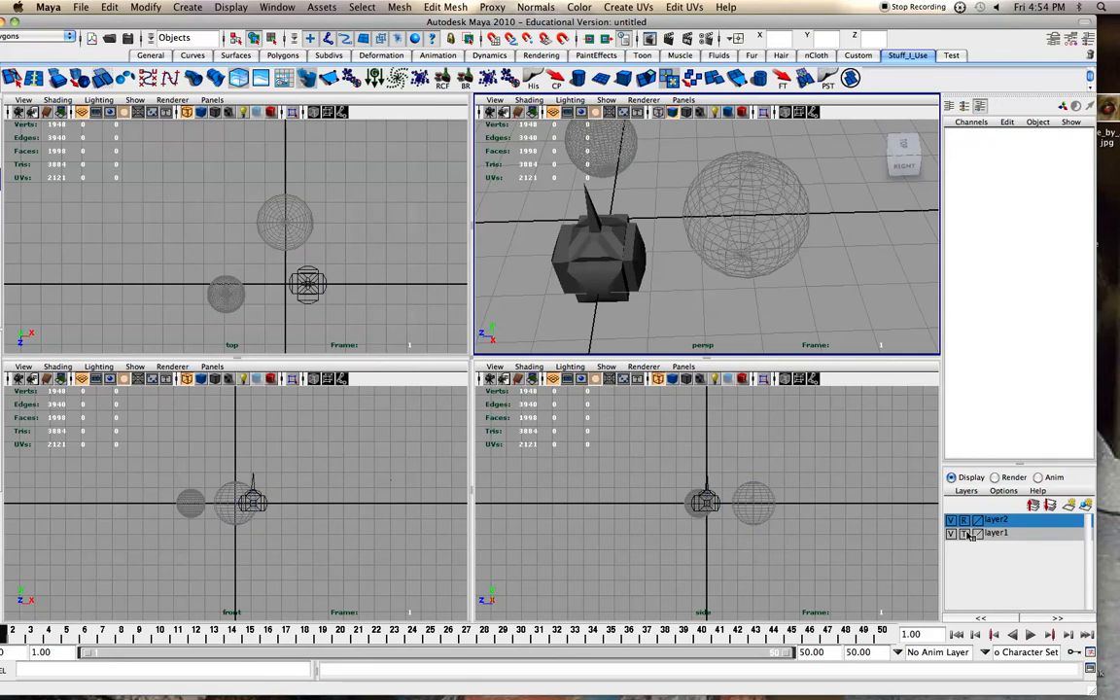
left_click(967, 534)
left_click(968, 534)
left_click(966, 524)
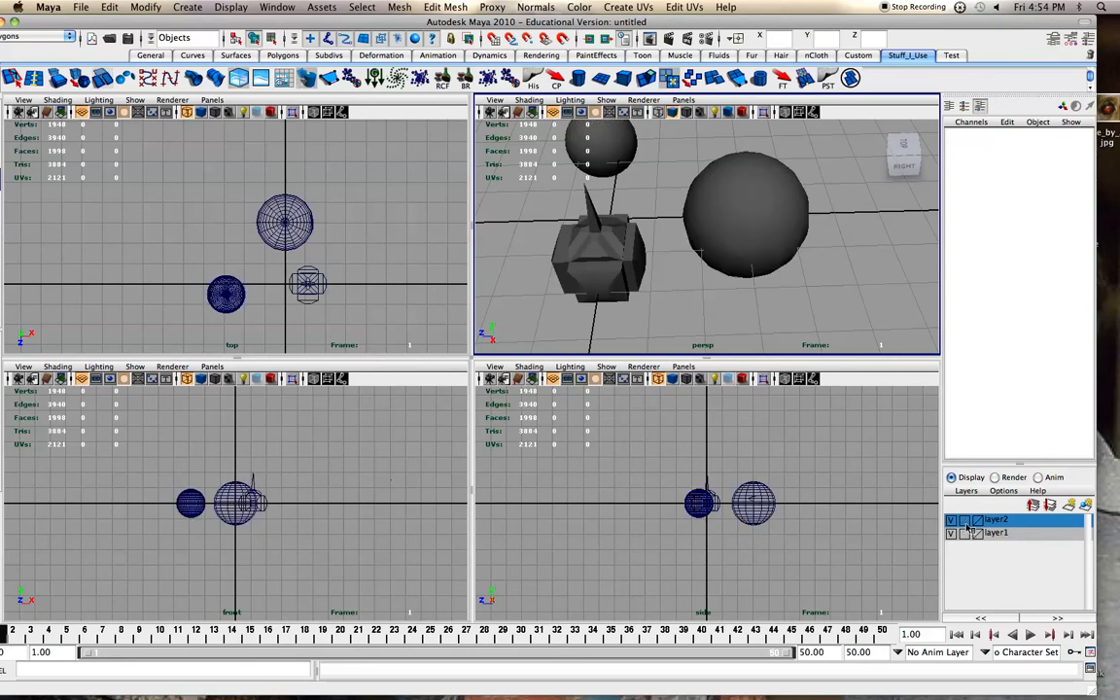
Step: Toggle the visibility of layer2 and layer1 off and back on, and inspect the perspective view
left_click(954, 521)
left_click(954, 522)
left_click(952, 534)
left_click(952, 534)
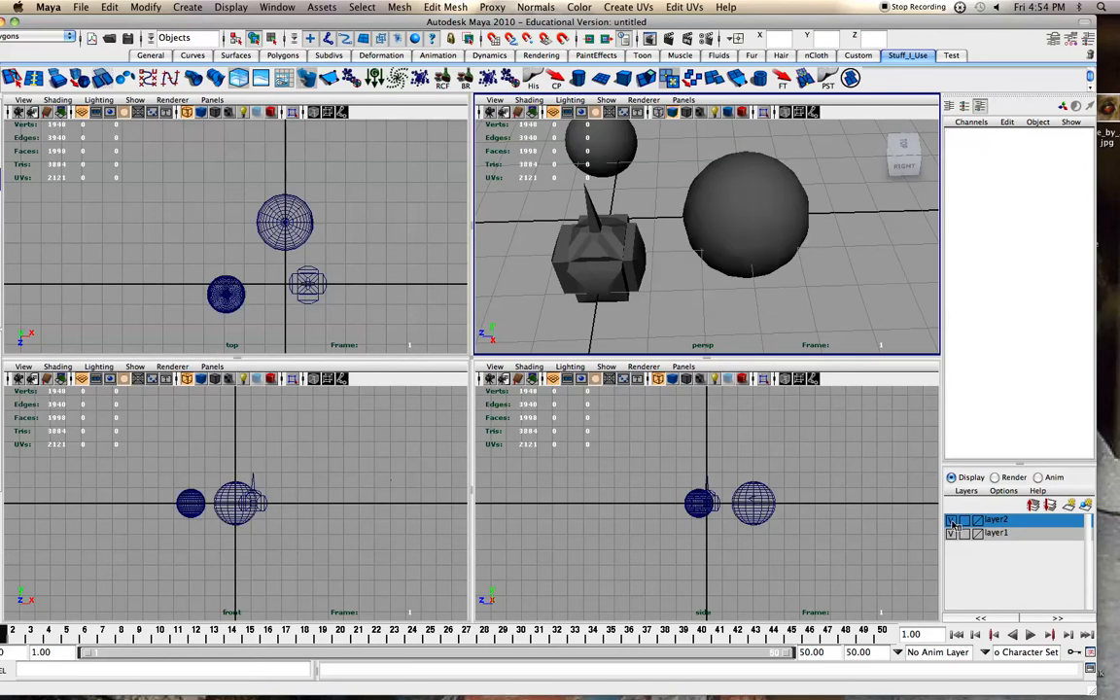
left_click_drag(634, 225, 704, 255, "alt")
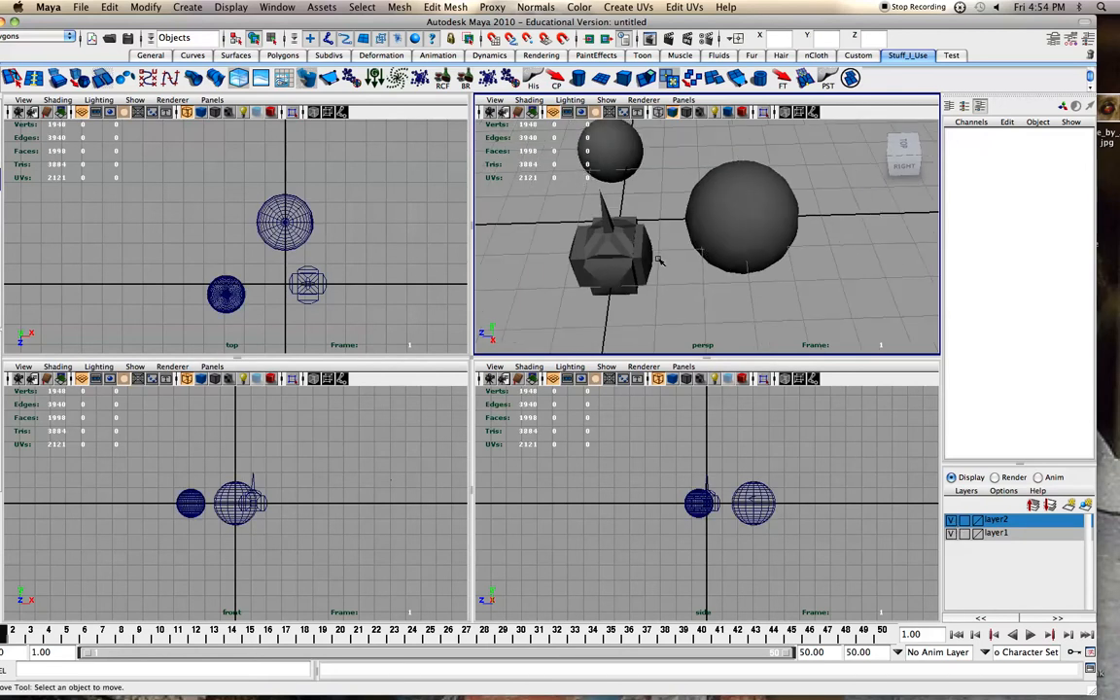
Step: Reposition the Maya window so the tool box and layer list both show, briefly selecting and deselecting the extruded cube
left_click_drag(641, 21, 713, 23)
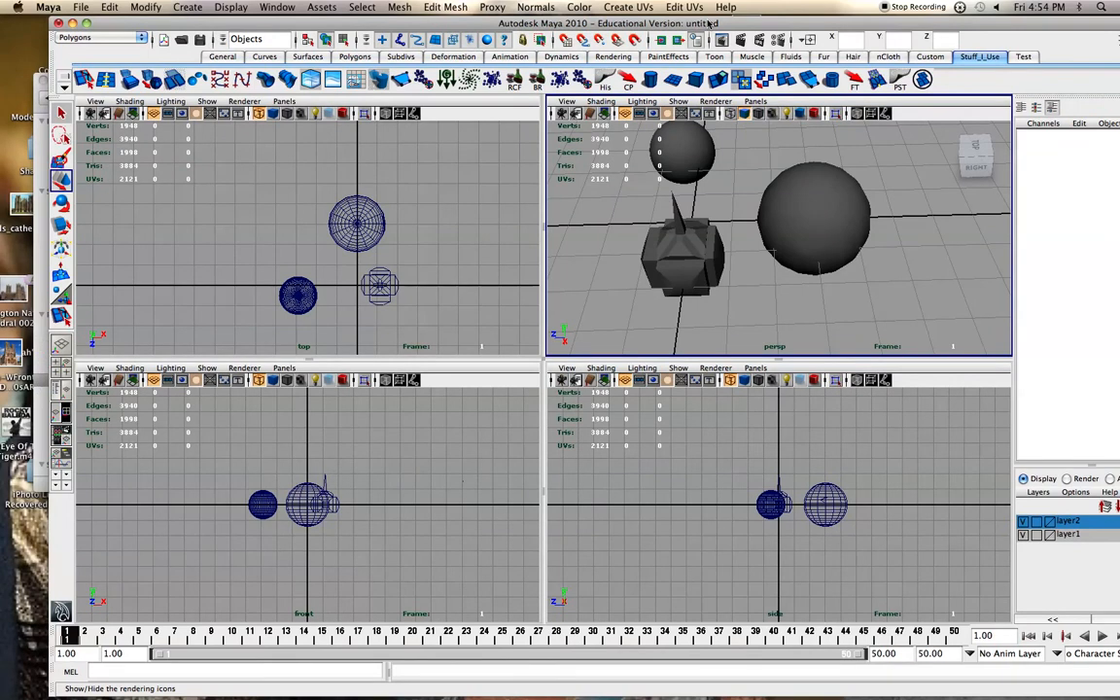
scroll(722, 179, "down", 3)
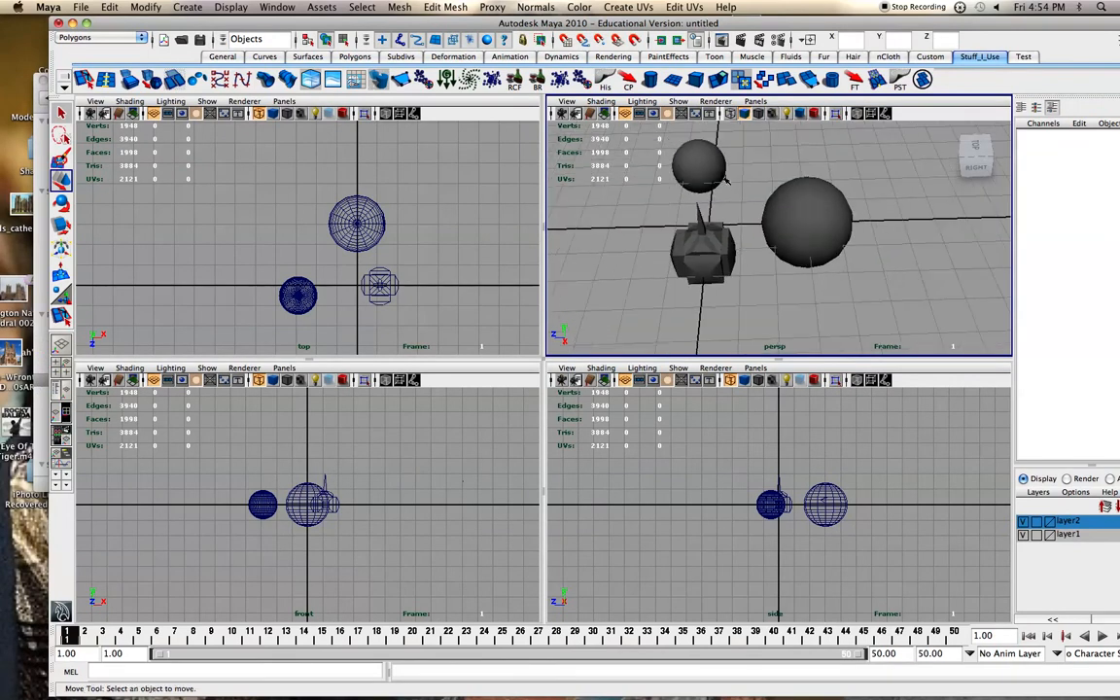
left_click_drag(732, 191, 721, 261, "alt")
left_click(729, 271)
left_click_drag(705, 256, 695, 251, "alt")
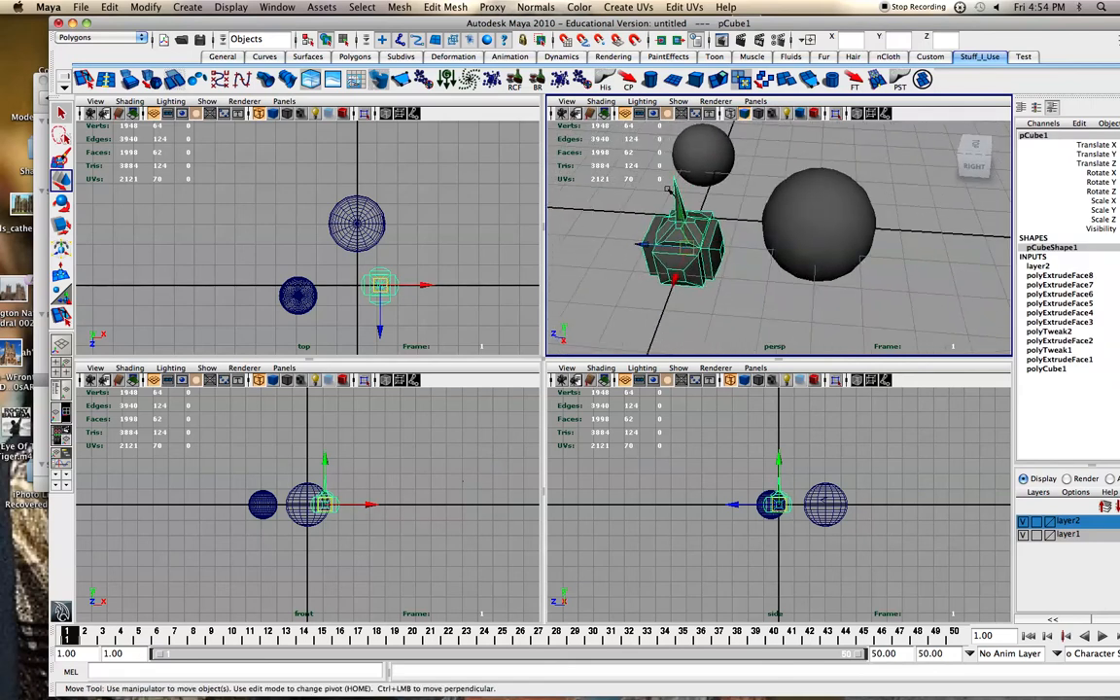
left_click(608, 147)
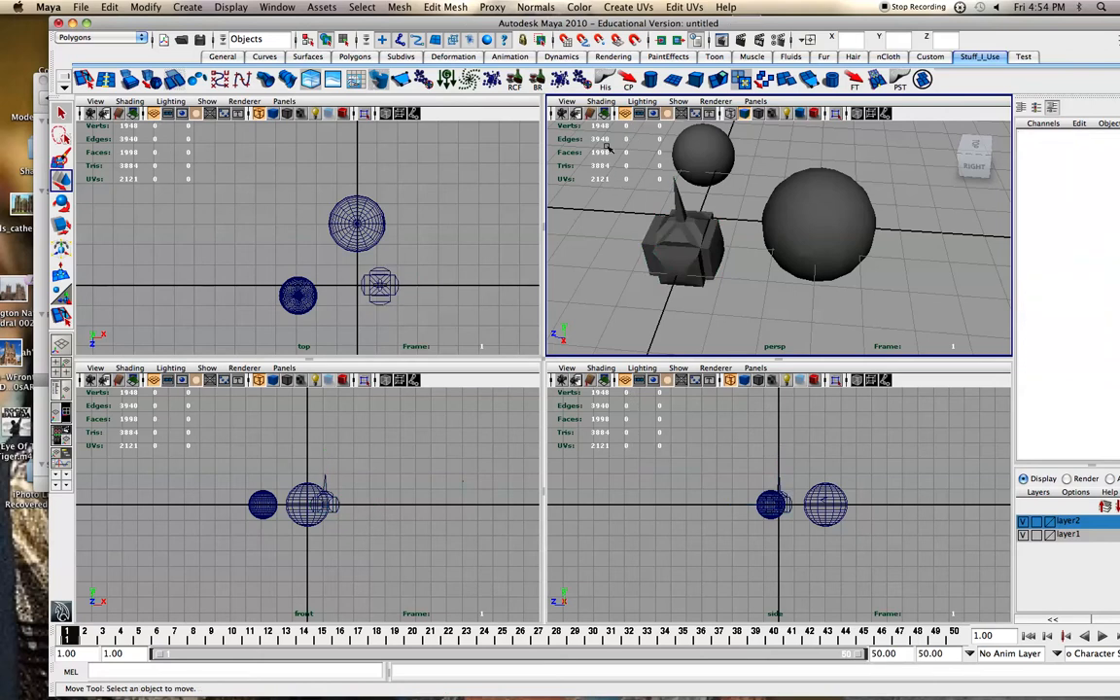
left_click_drag(606, 22, 579, 21)
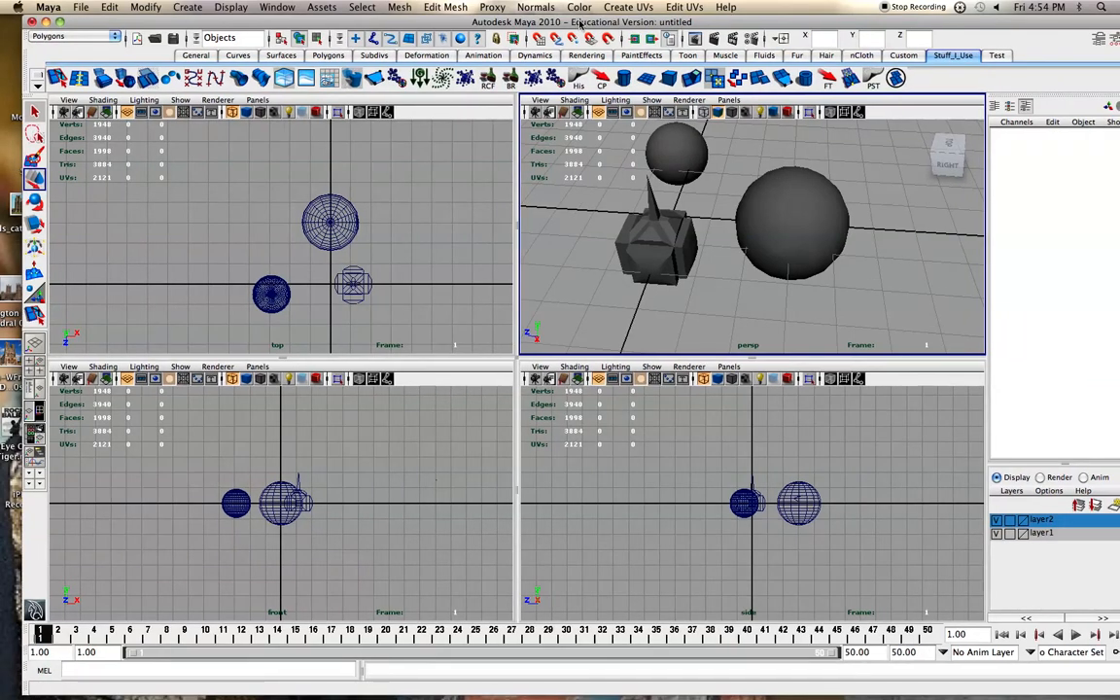
Step: Open the Outliner and place it over the top view, clear of the perspective view
left_click(225, 6)
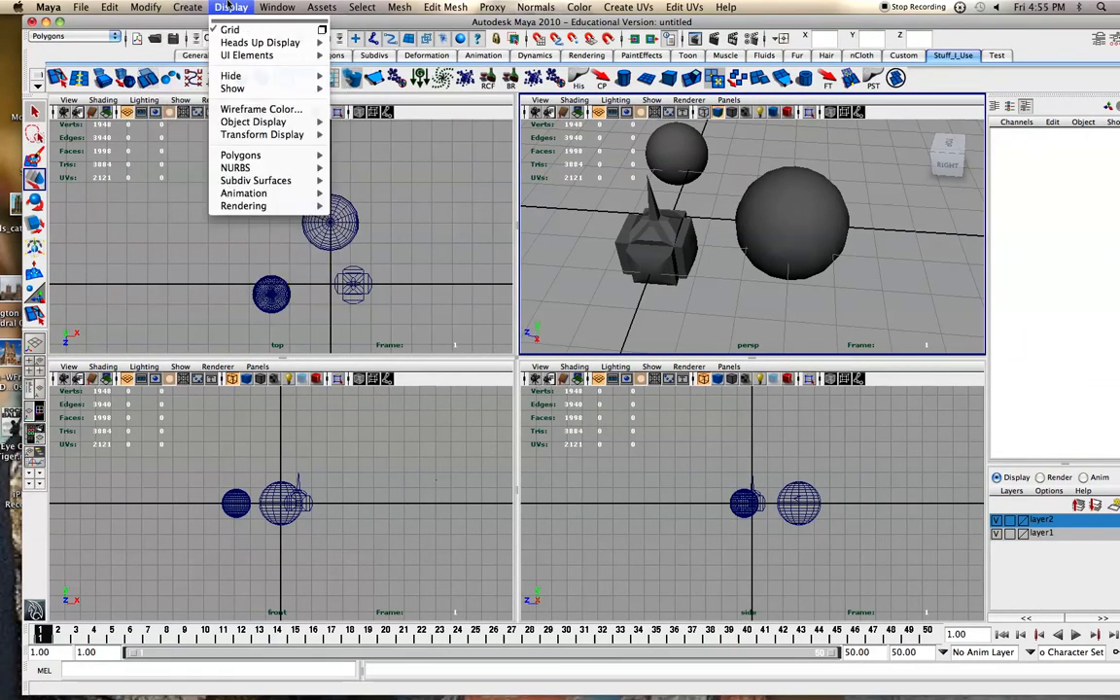
mouse_move(190, 7)
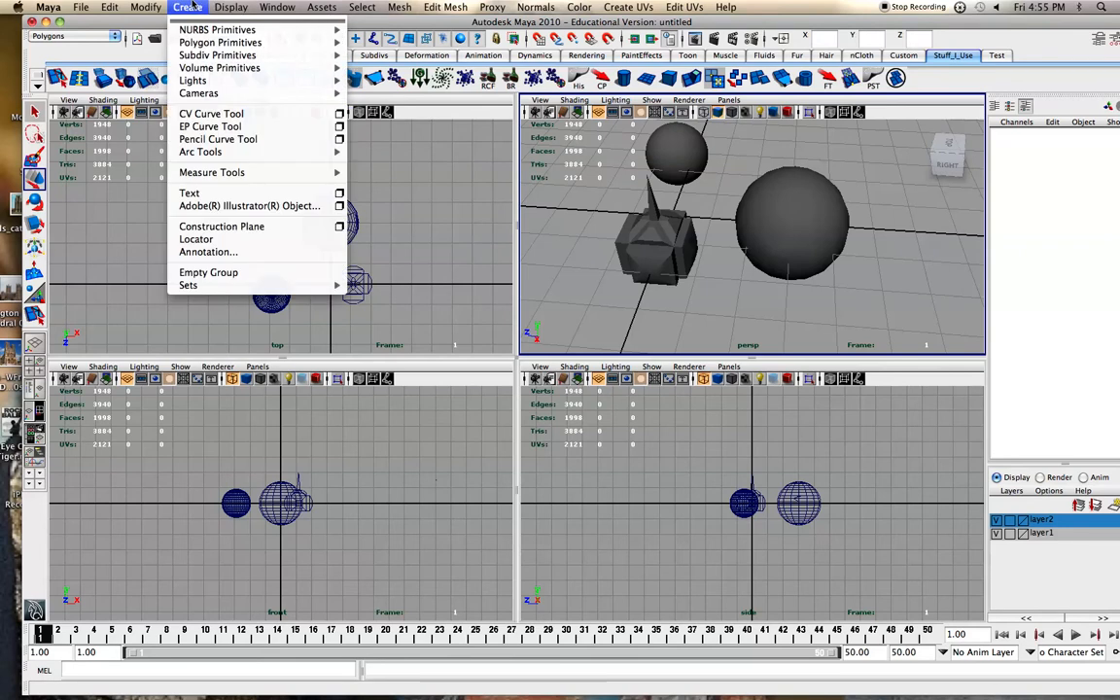
mouse_move(277, 7)
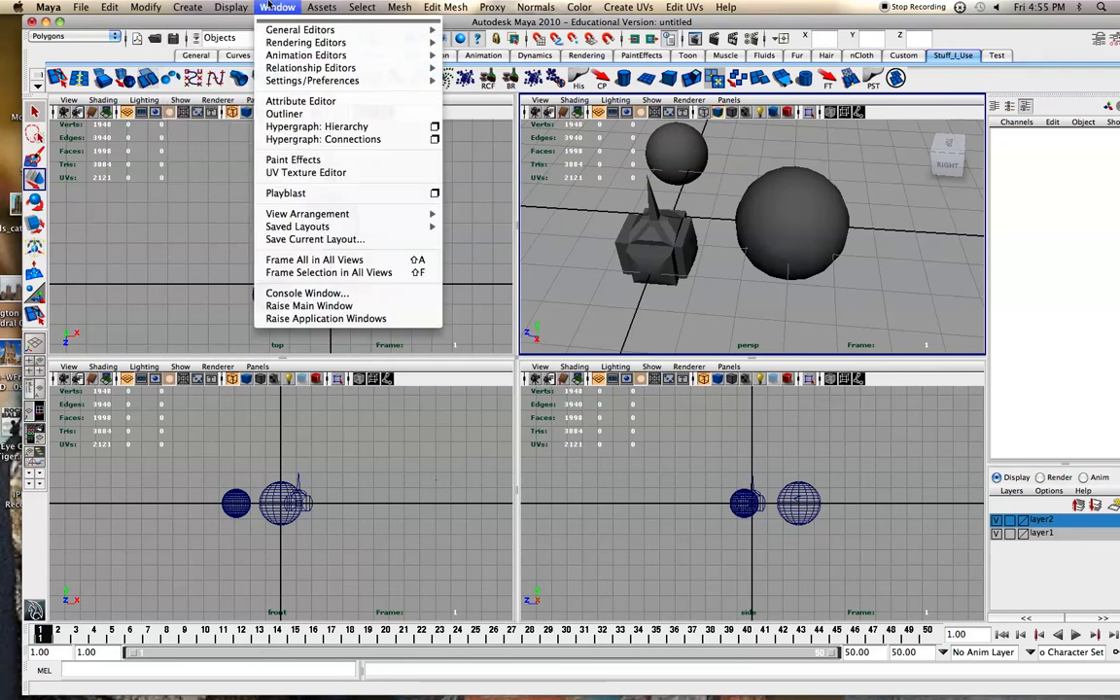
left_click(302, 113)
left_click_drag(293, 122, 262, 84)
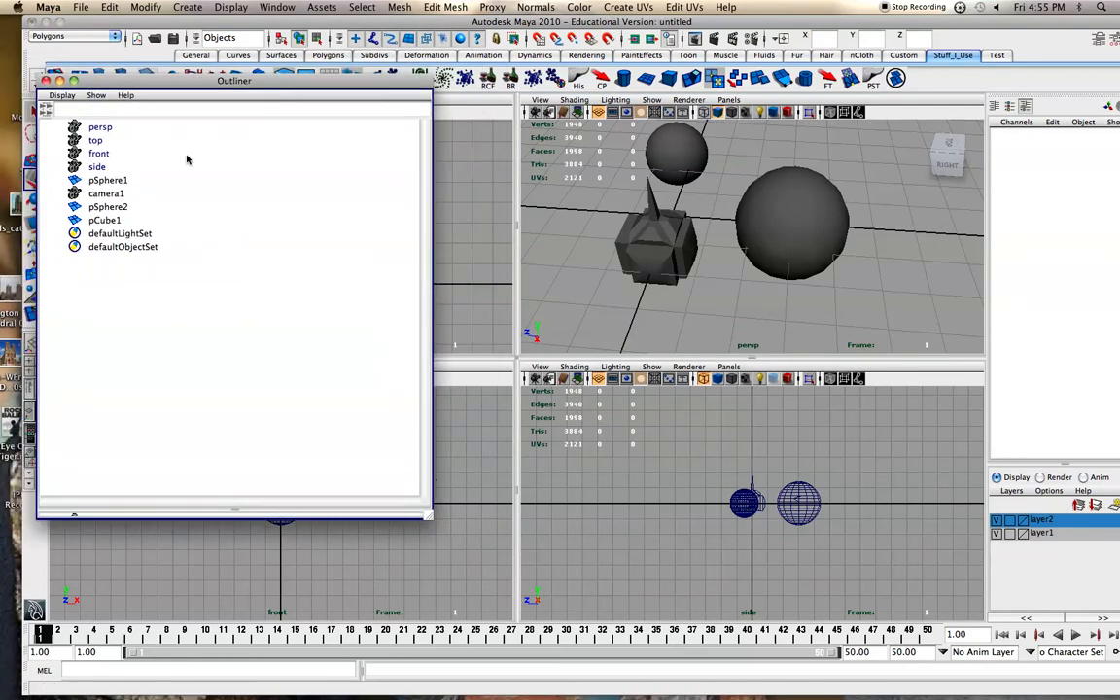
Step: Select camera1, defaultObjectSet, defaultLightSet, pSphere1, pSphere2 and pCube1 one after another in the Outliner, and clear the selection
left_click(107, 194)
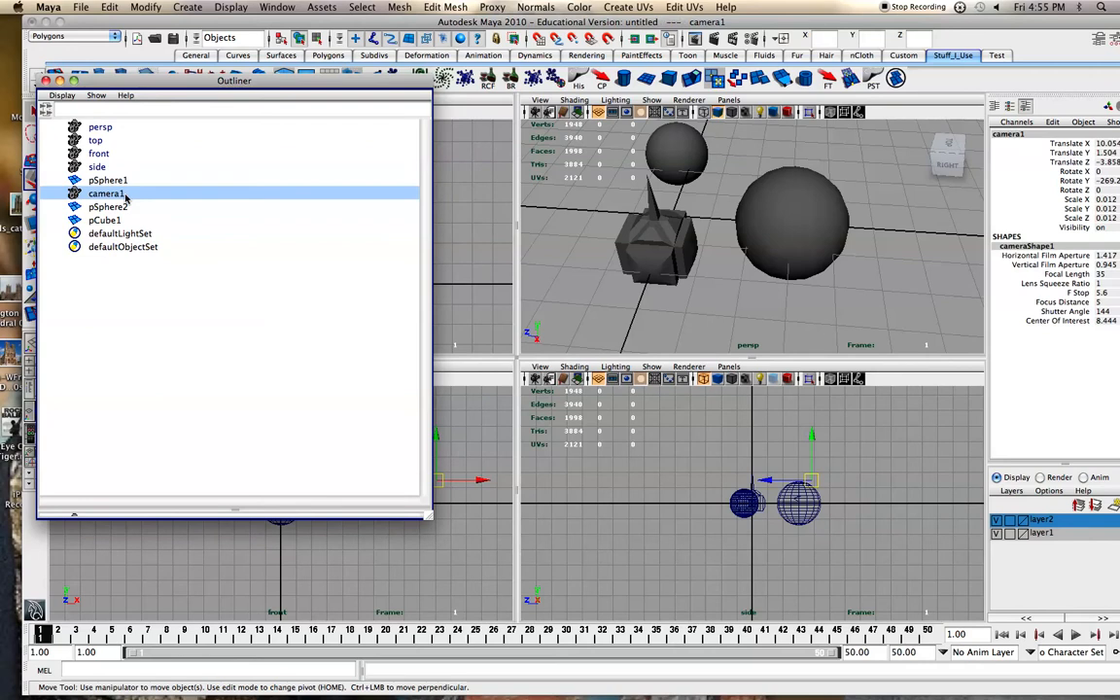
left_click(120, 246)
left_click(118, 233)
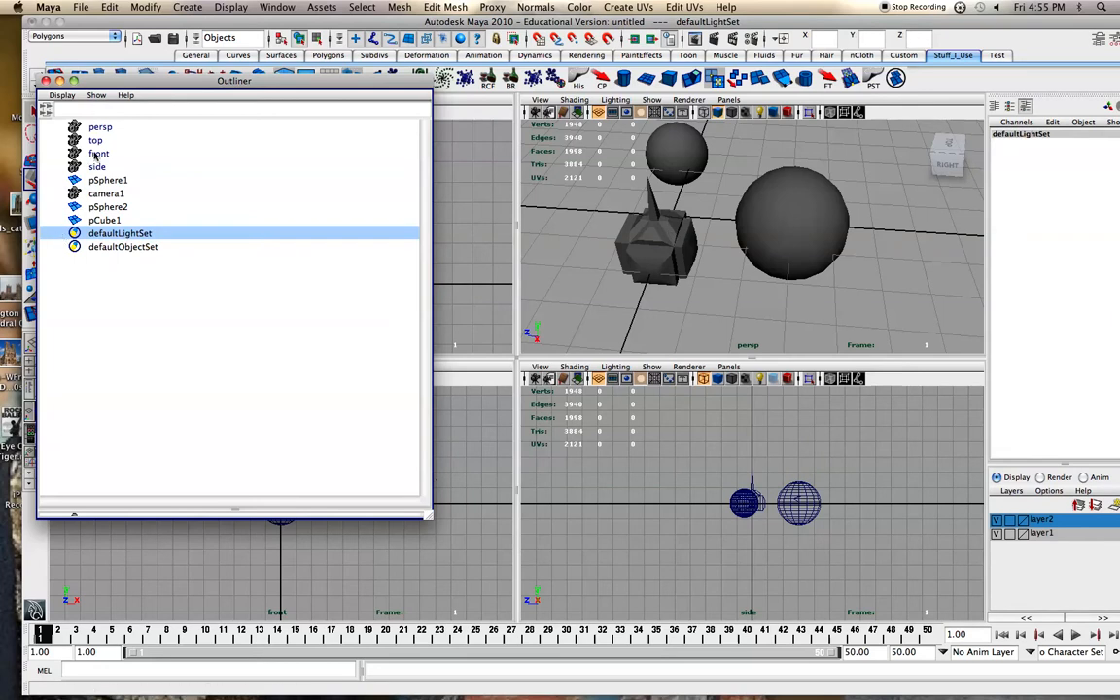
left_click(119, 181)
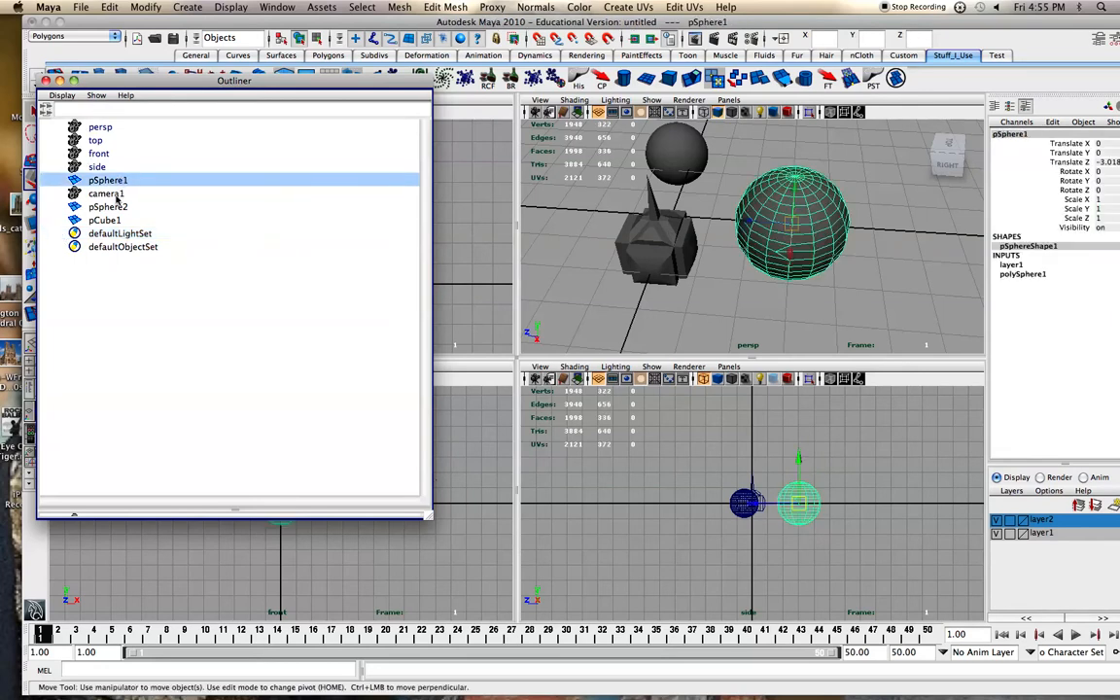
left_click(111, 208)
left_click(112, 220)
left_click(590, 210)
Step: Select the large sphere in the perspective view to see its matching Outliner entry
scroll(590, 210, "down", 2)
scroll(691, 209, "down", 1)
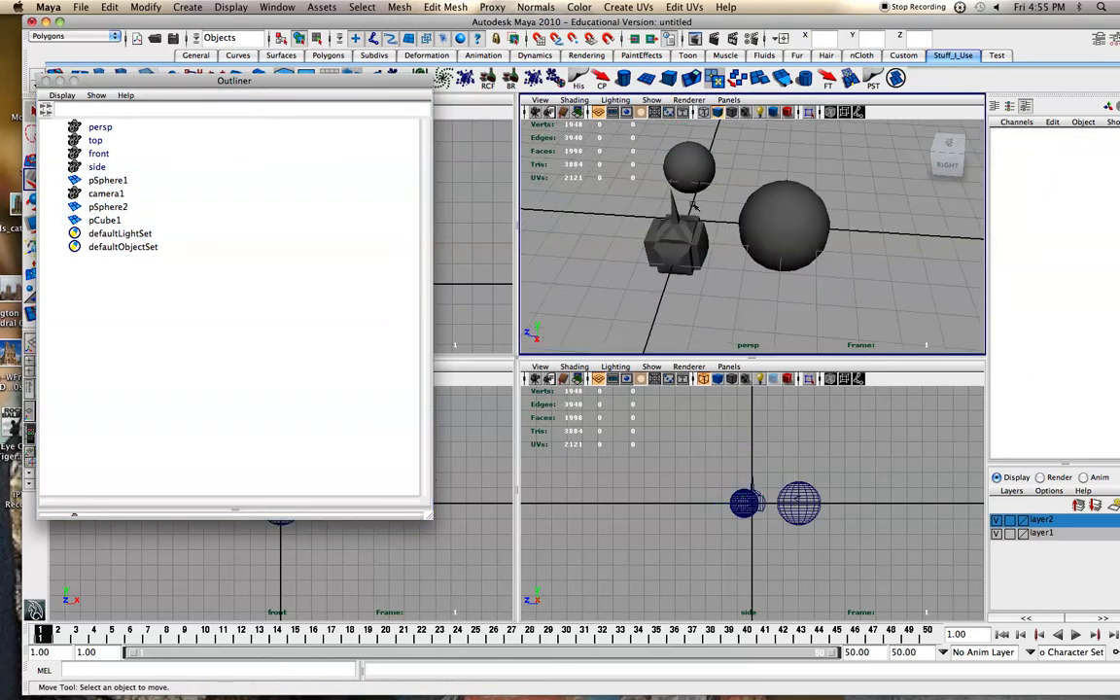
left_click(773, 229)
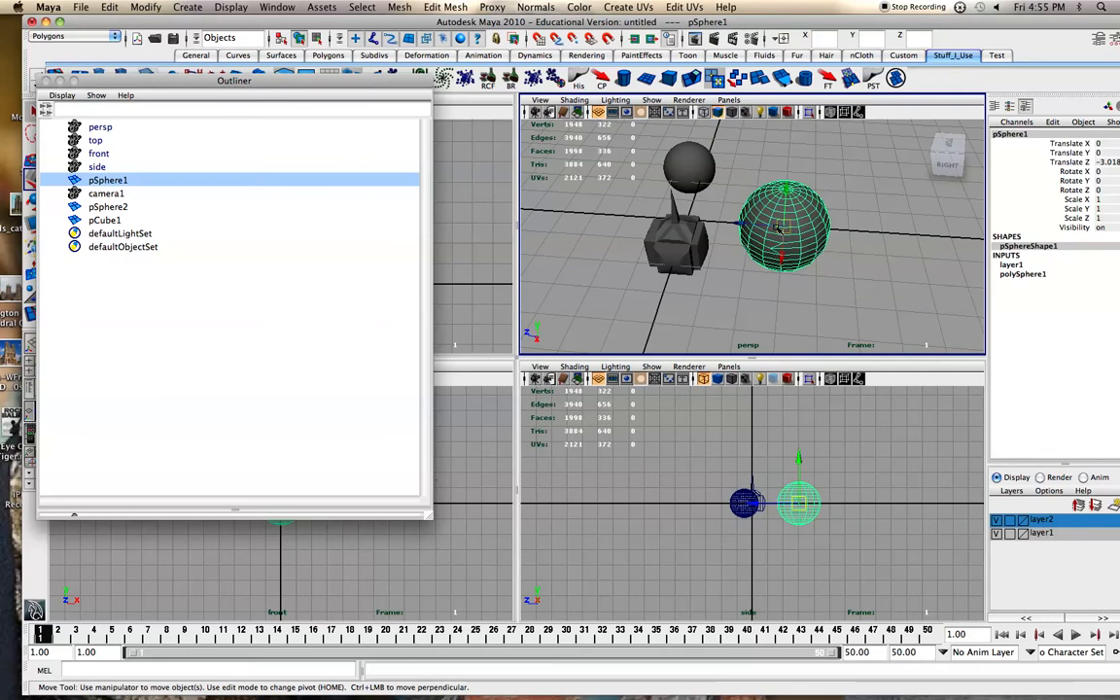
Step: Scale the large sphere down to about 0.3 and move it close beside the extruded cube
key("r")
left_click_drag(778, 229, 687, 194)
key("w")
scroll(713, 259, "up", 2)
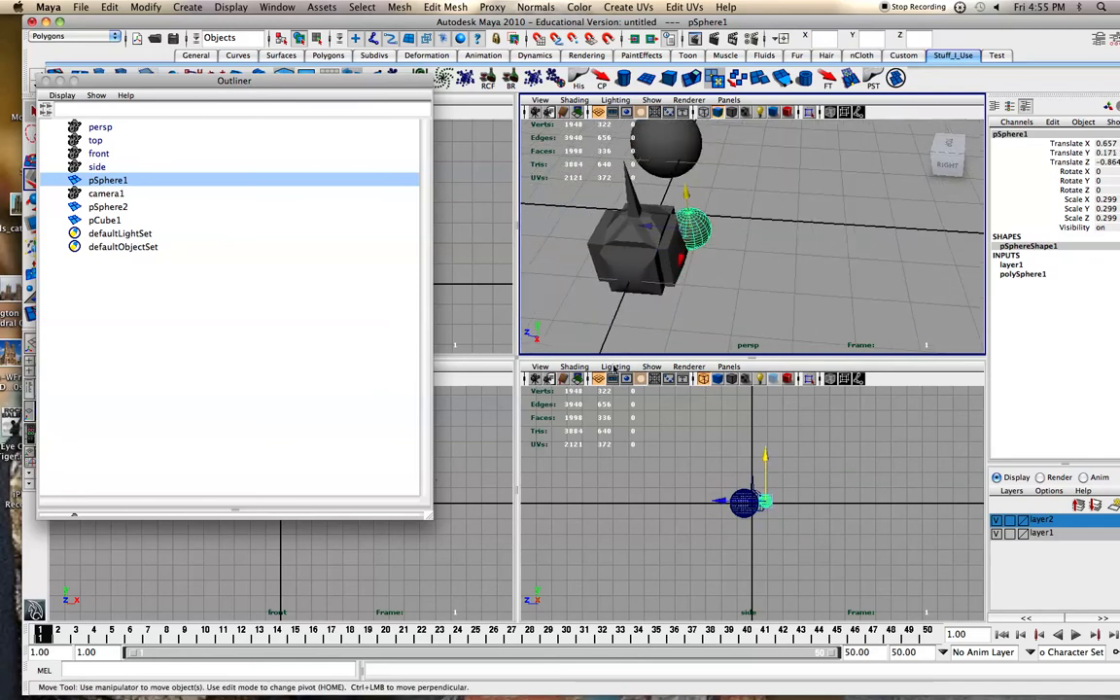
Step: Move the Outliner aside, enlarge the top view, and shift the nearby sphere into line with the cube's centre behind it
left_click(495, 259)
left_click_drag(382, 94, 193, 392)
scroll(361, 258, "up", 3)
key("space")
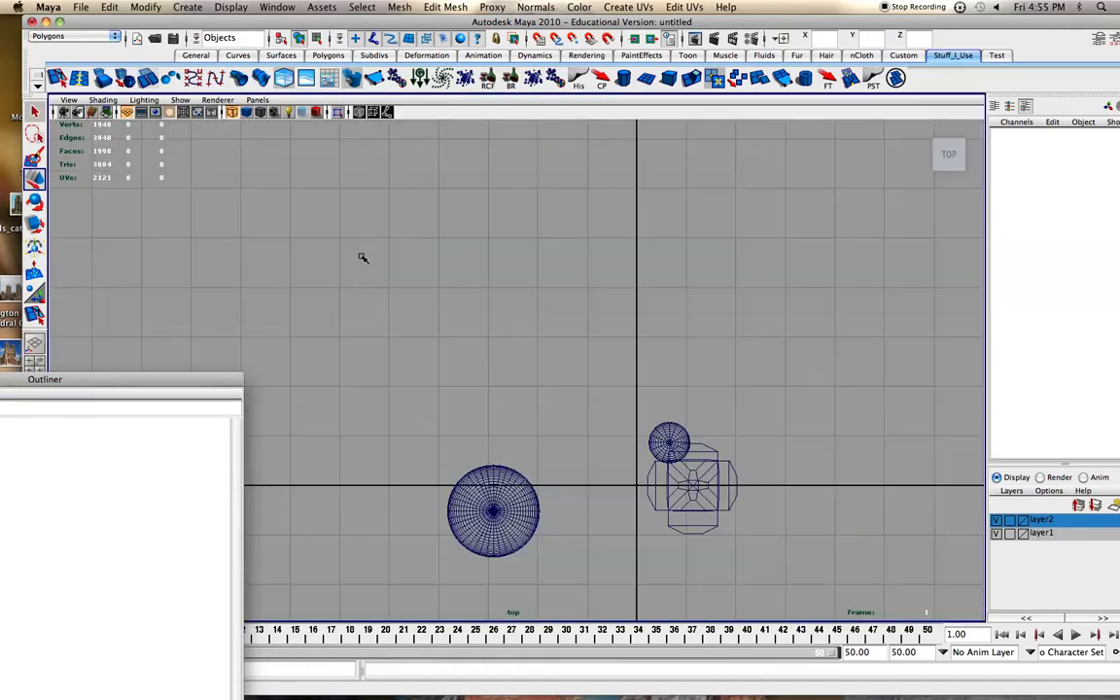
left_click(667, 440)
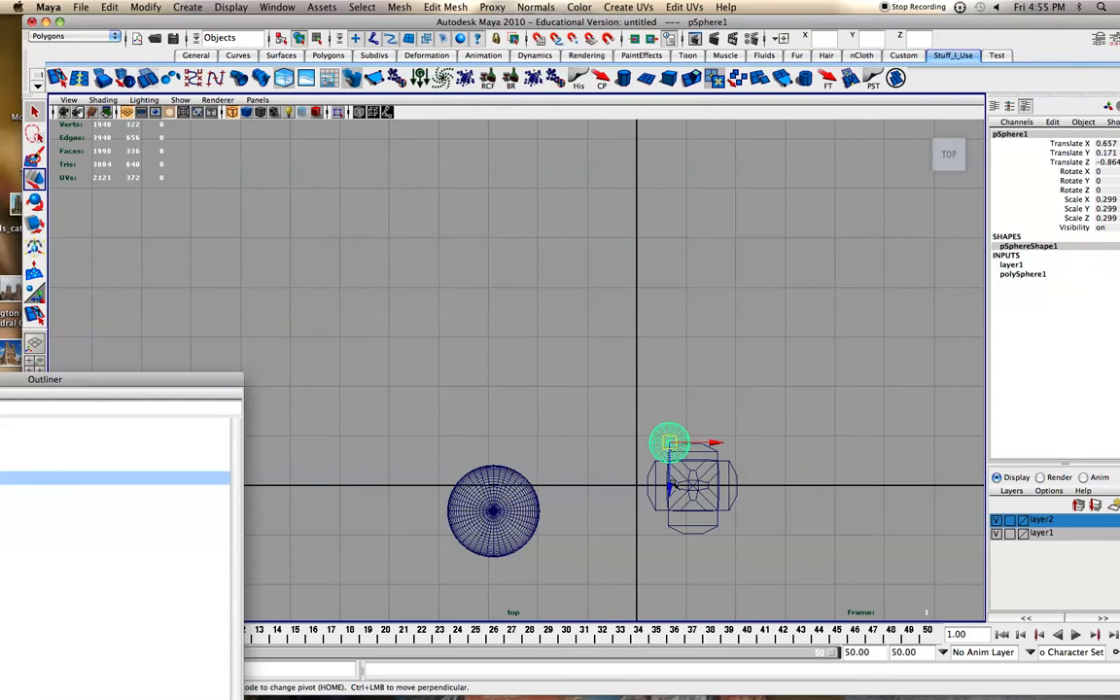
left_click_drag(669, 486, 670, 474)
left_click_drag(720, 431, 690, 469)
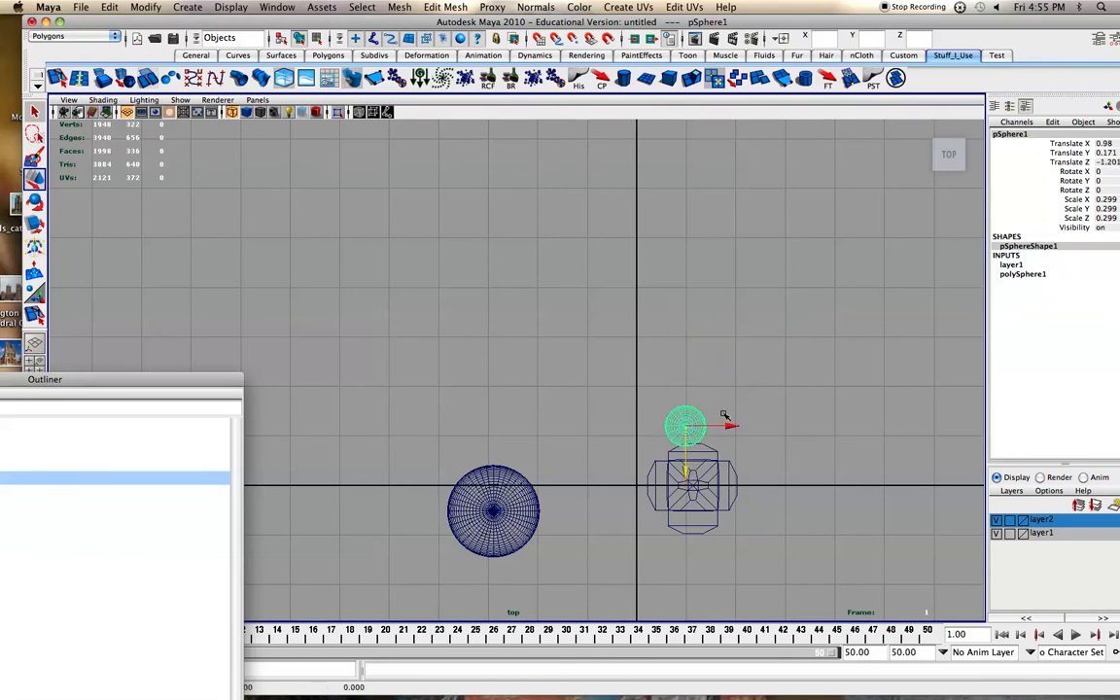
Step: Scale pSphere2 to about 0.37 and place it against the cube's opposite side, at about X 1.1, Z 1.15
left_click(531, 512)
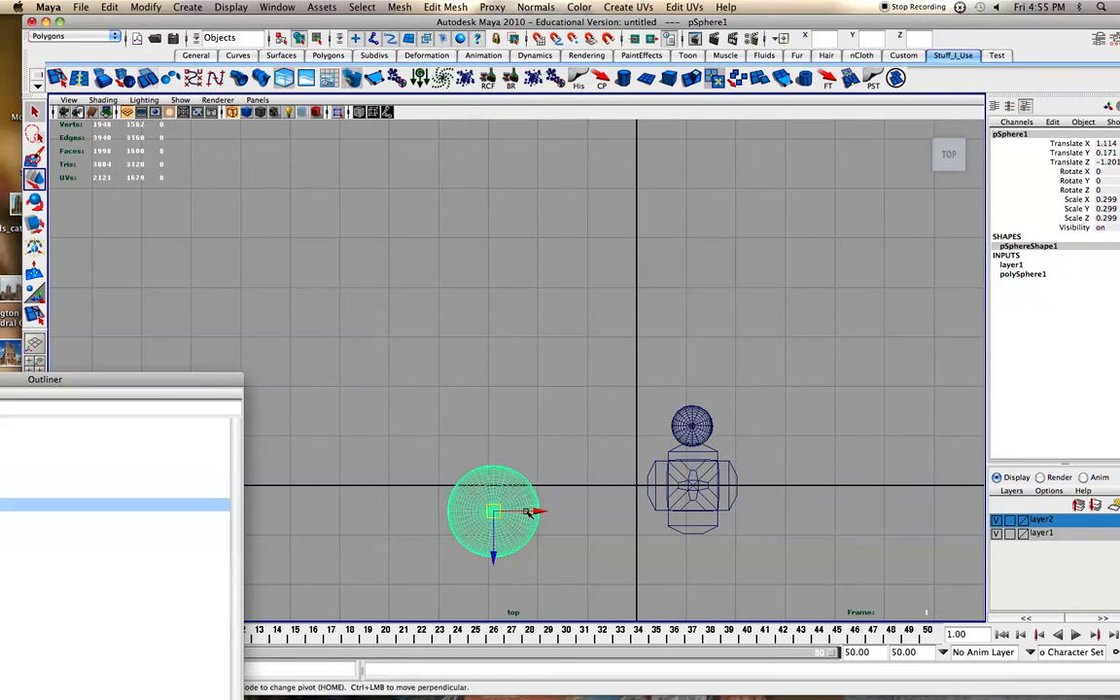
left_click_drag(497, 513, 693, 543)
key("w")
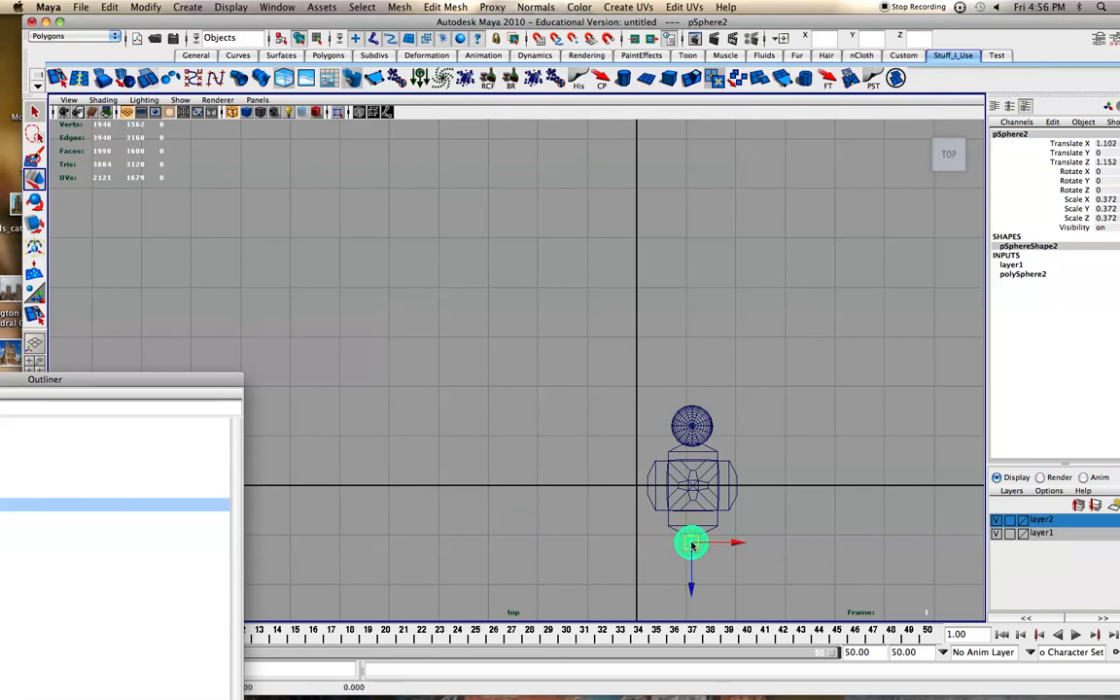
Step: Return to the four-view layout and move both spheres outward along Z so each clears the cube, then clear the selection
key("space")
left_click(678, 261)
left_click(707, 277)
left_click(710, 252)
left_click_drag(662, 244, 700, 263)
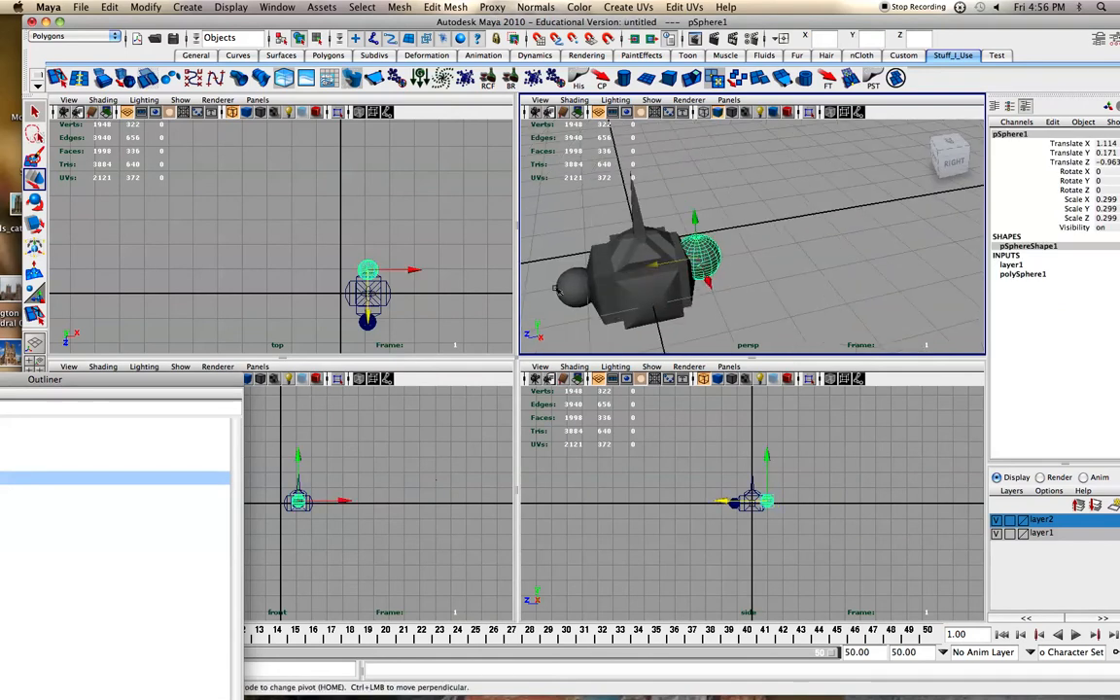
left_click(569, 288)
left_click_drag(542, 297, 520, 295)
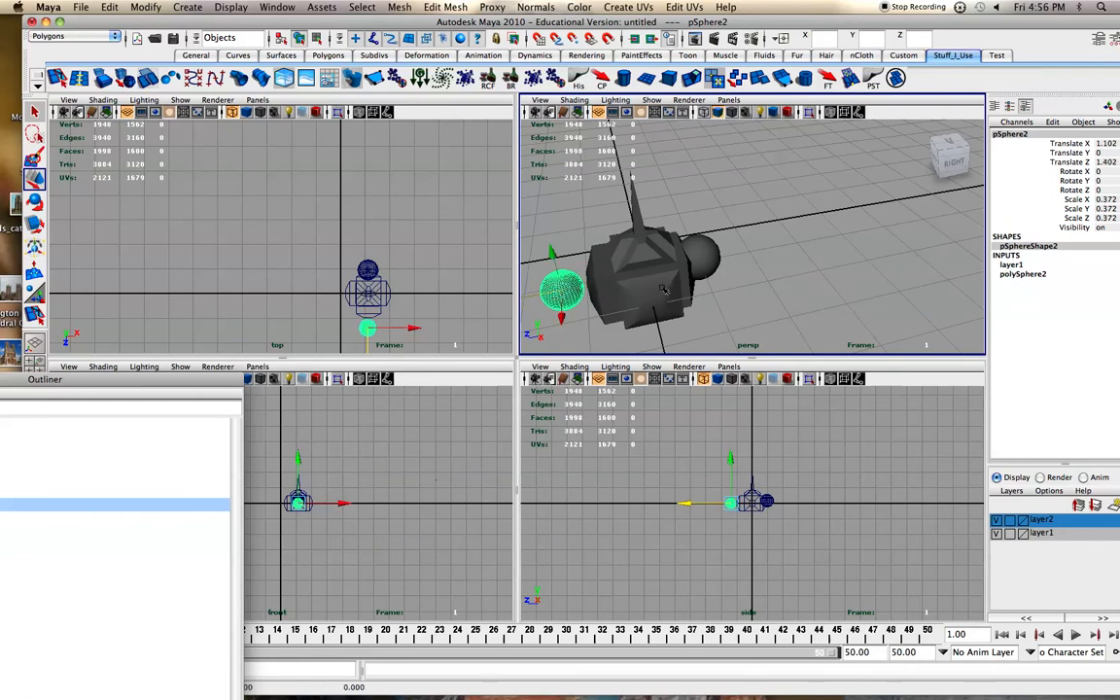
left_click(704, 255)
left_click_drag(665, 263, 689, 269)
left_click(740, 172)
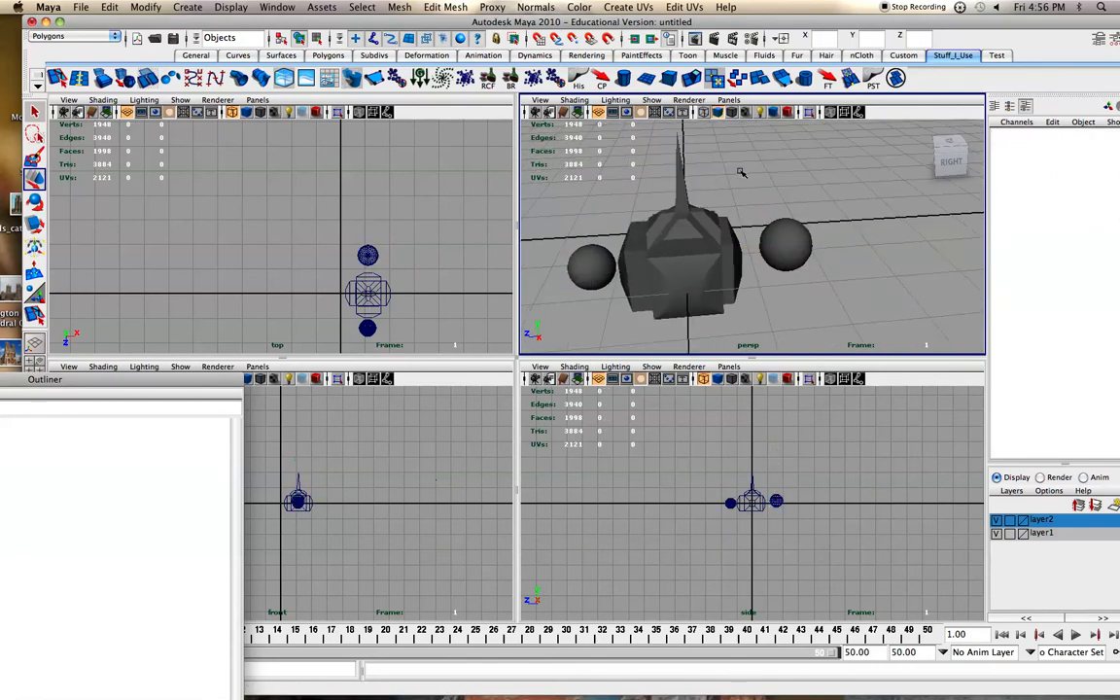
Step: Group the two spheres and the extruded cube, rearranging the Maya and Outliner windows so the list and perspective view both show
left_click(589, 264)
left_click(694, 259, "shift")
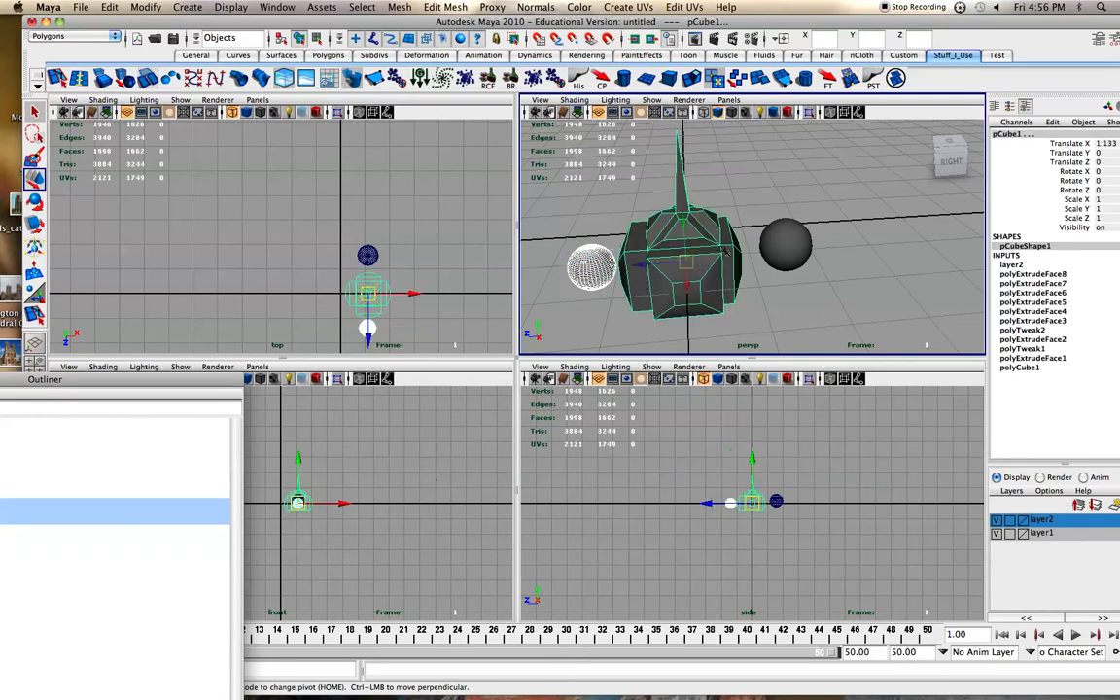
left_click(797, 247, "shift")
left_click_drag(642, 21, 783, 21)
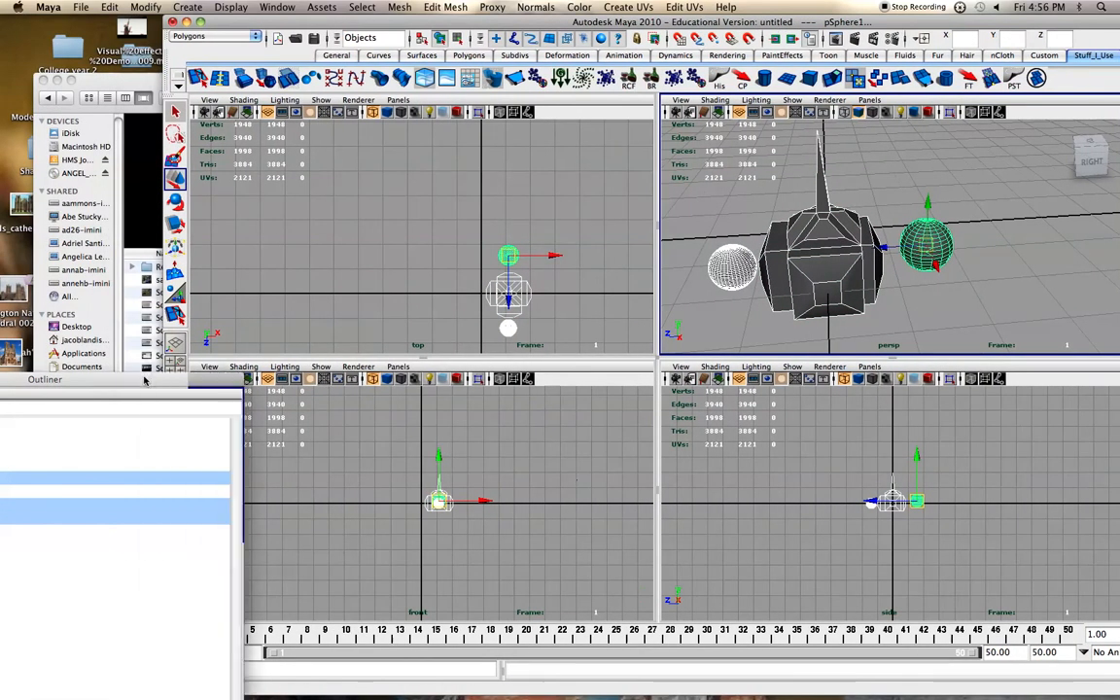
left_click_drag(145, 380, 355, 170)
left_click(146, 7)
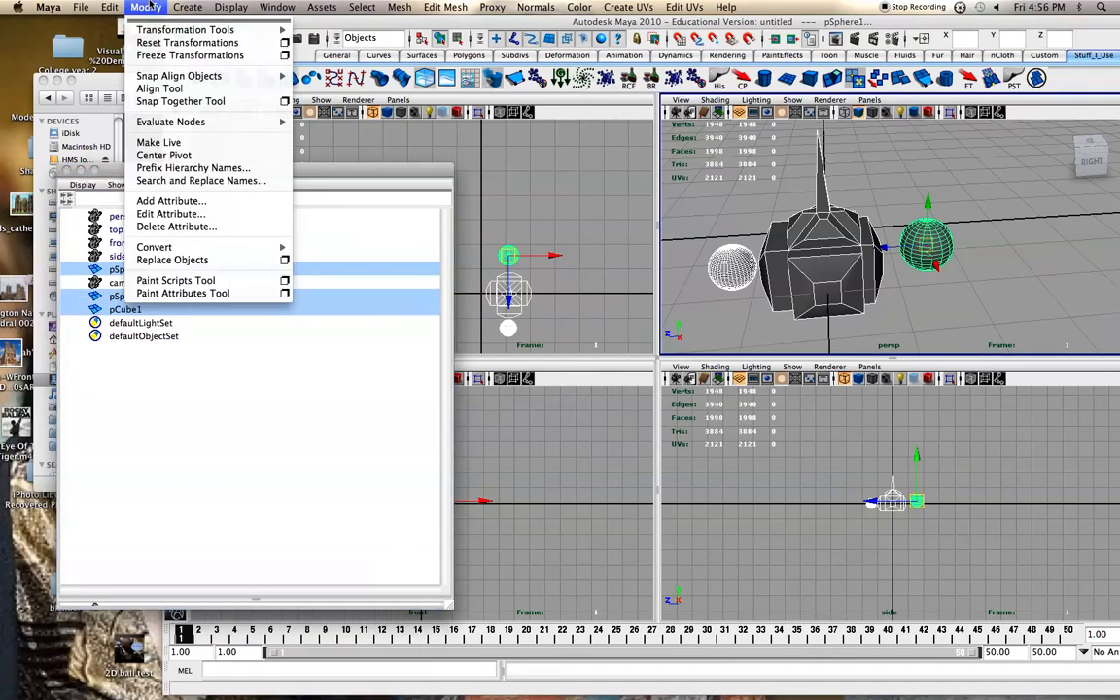
left_click(145, 7)
left_click_drag(237, 177, 112, 158)
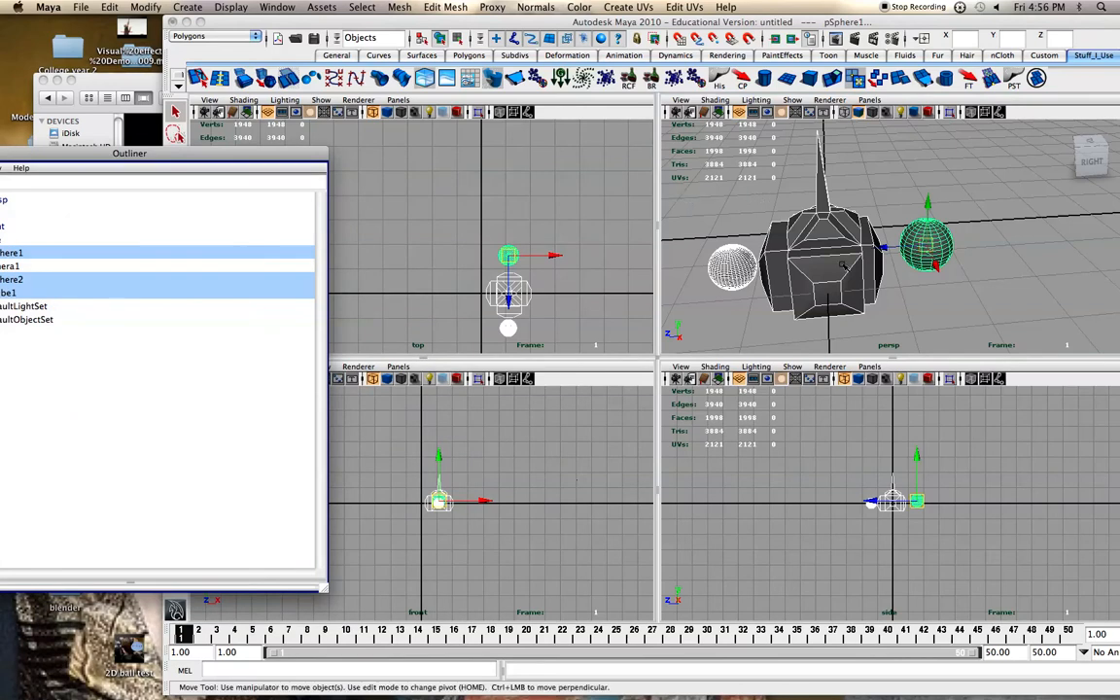
key("ctrl+g")
left_click_drag(100, 153, 296, 139)
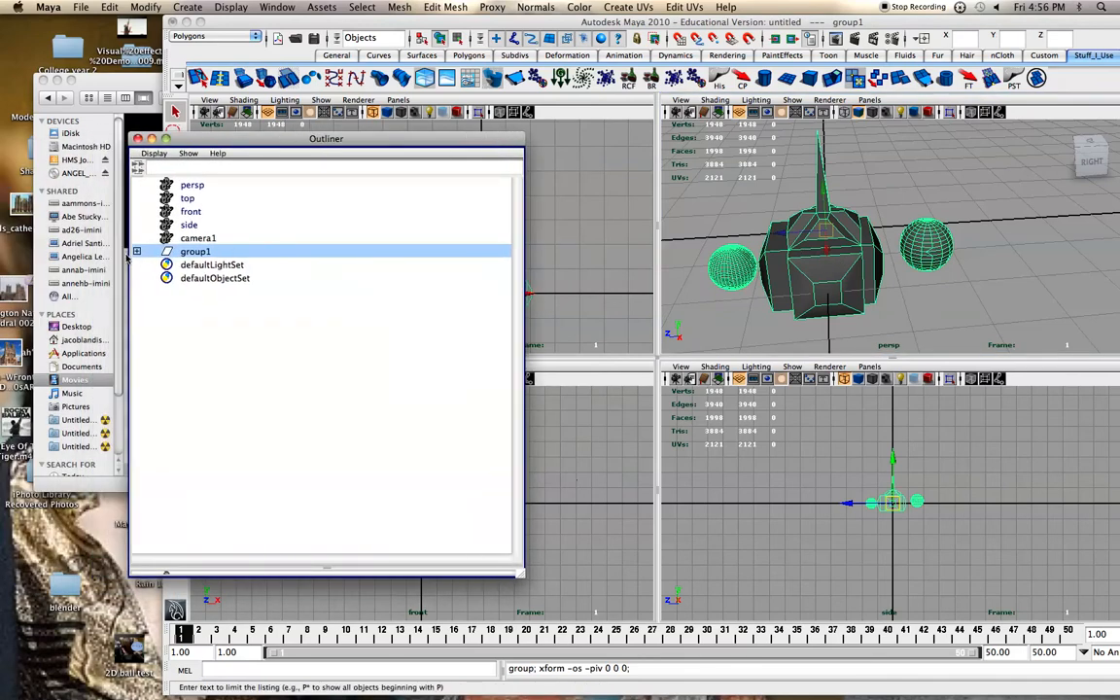
Step: Expand and collapse group1 in the Outliner, selecting the extruded cube in the perspective view to examine its place in the group
left_click(137, 252)
left_click(136, 252)
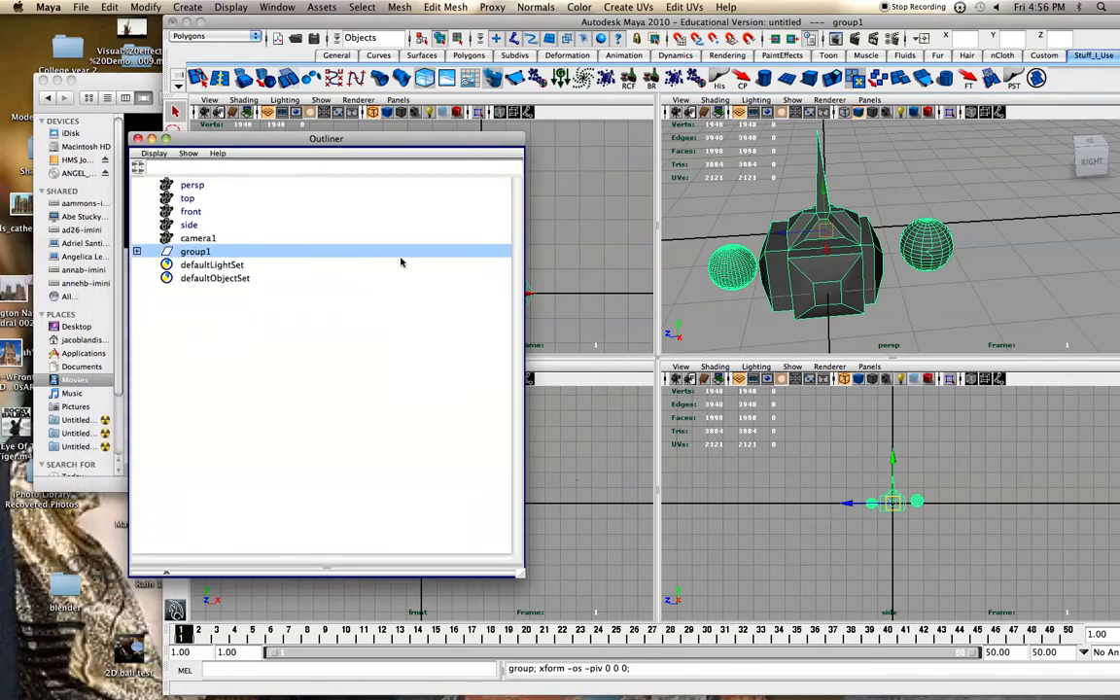
left_click(724, 173)
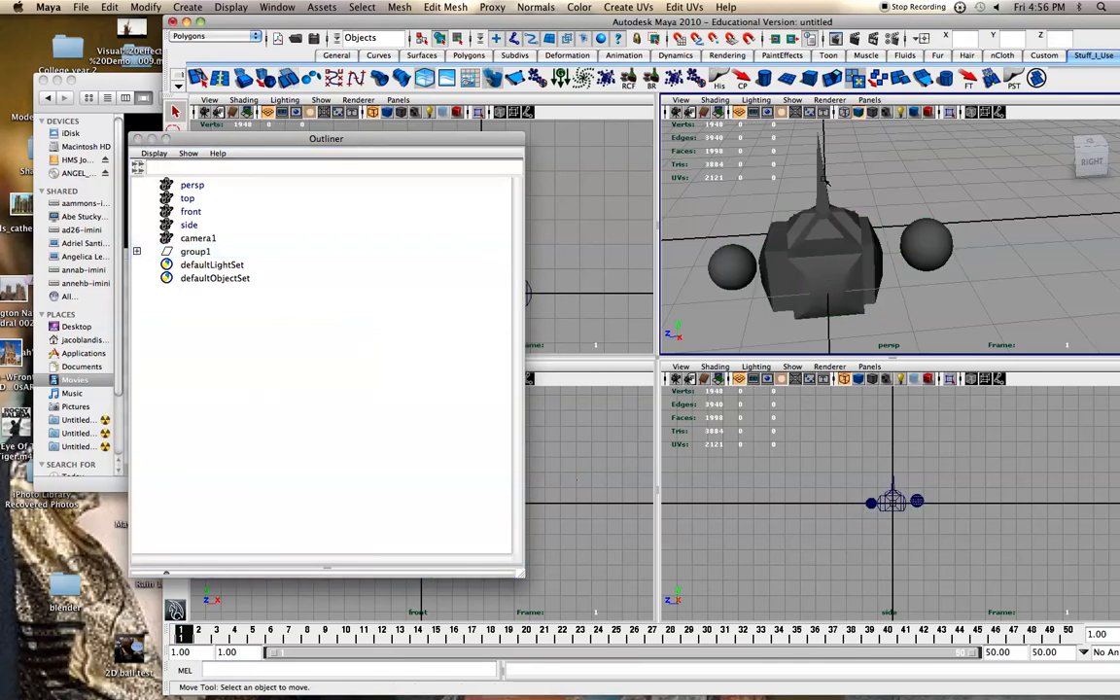
left_click(851, 246)
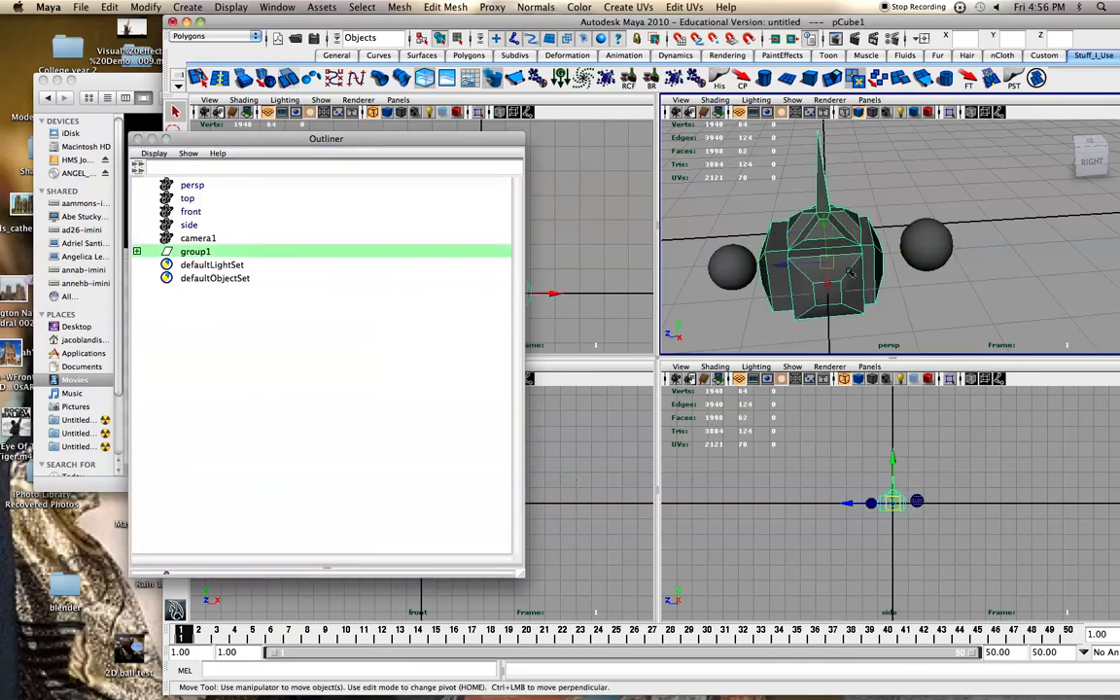
left_click(137, 252)
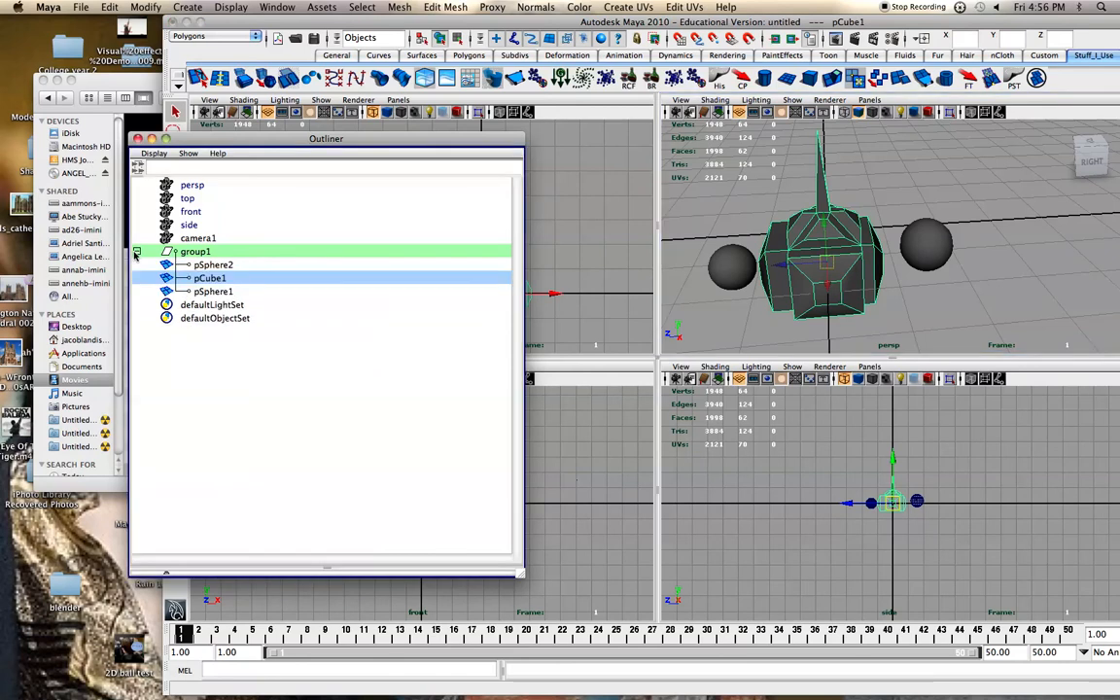
left_click(137, 252)
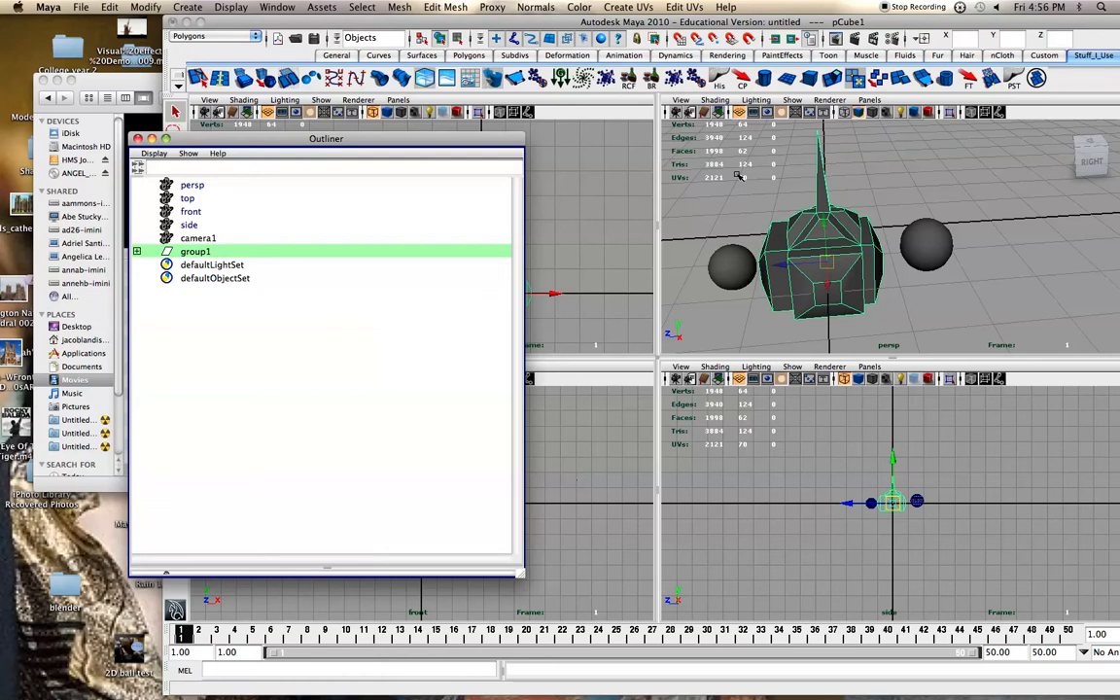
Step: Walk the selection up from the cube to its parent group and down to its members, then clear the selection
key("Up")
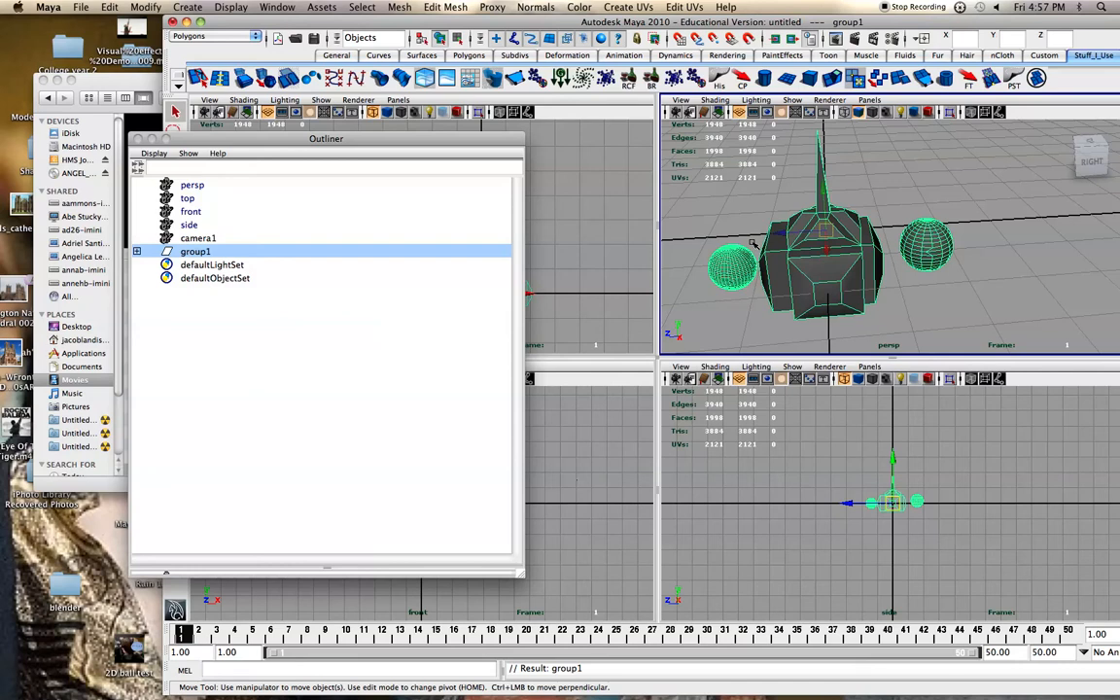
key("Down")
key("Up")
key("Down")
key("Right")
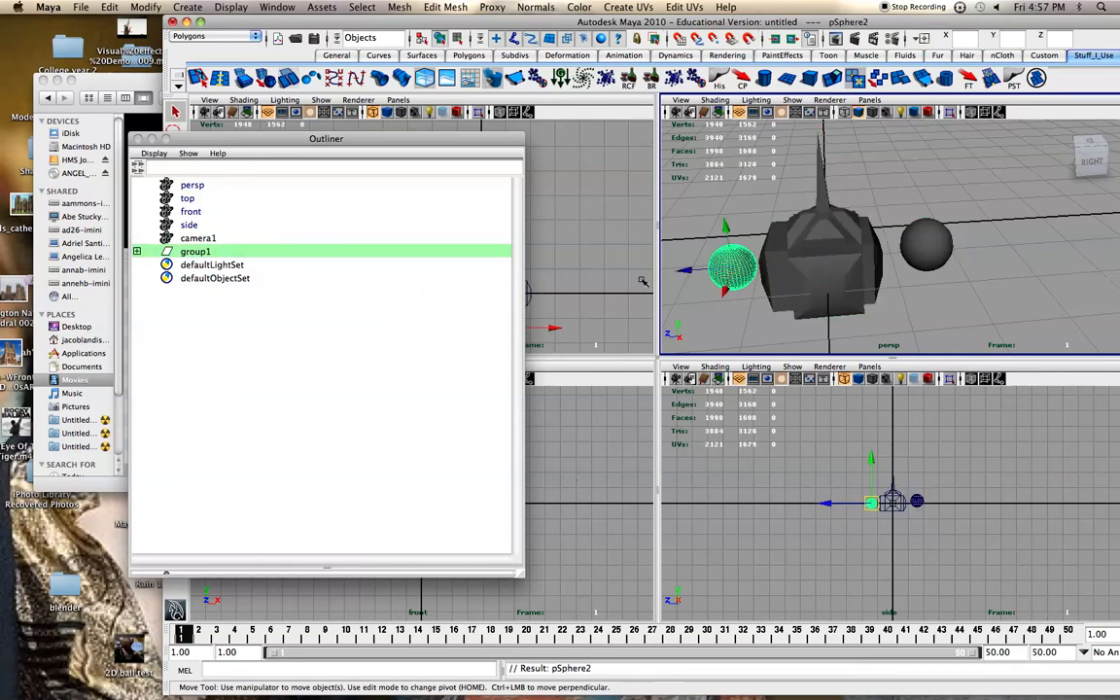
left_click(770, 173)
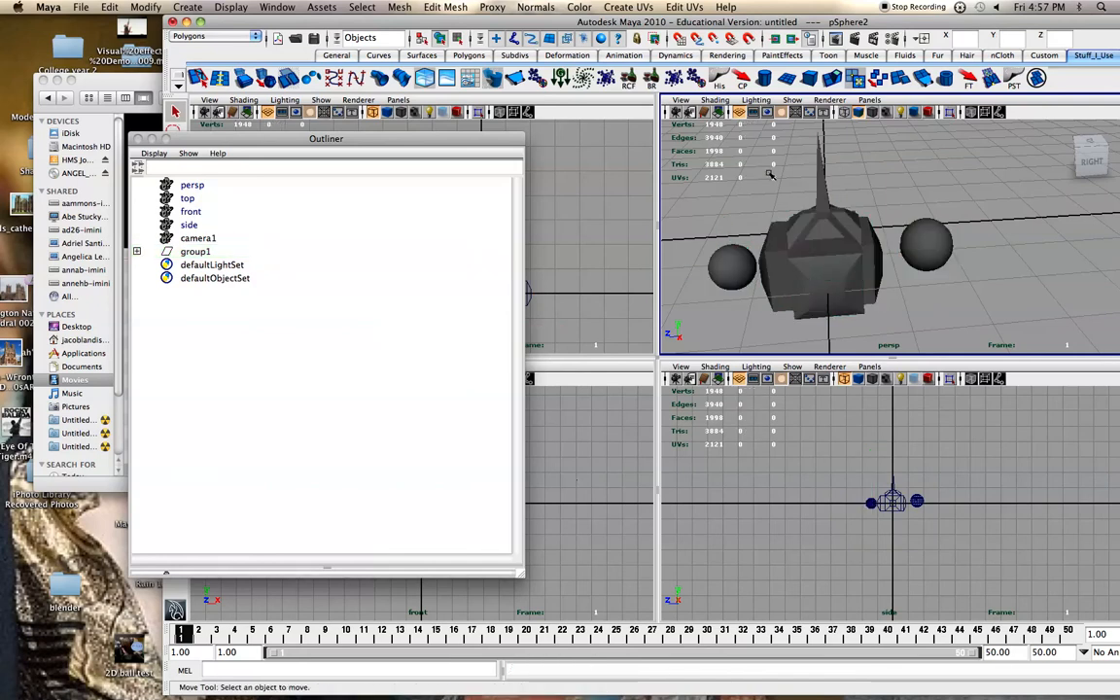
Step: Rename group1 to Cool_Object in the Outliner and deselect it
scroll(769, 184, "up", 2)
left_click_drag(770, 194, 807, 229, "alt")
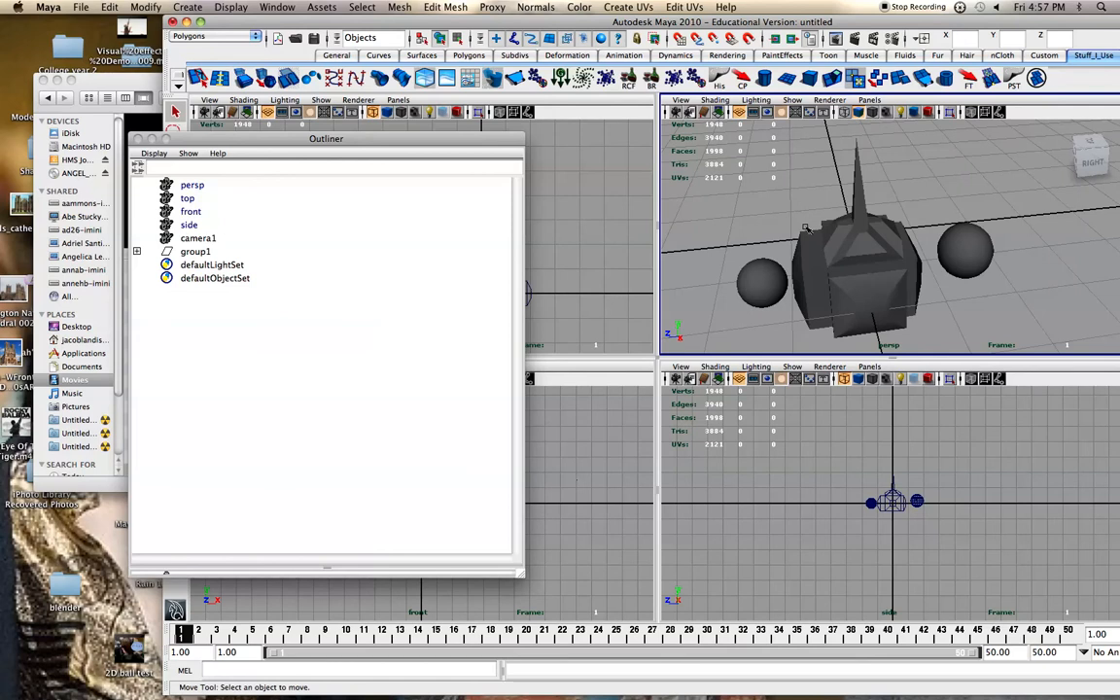
left_click(198, 252)
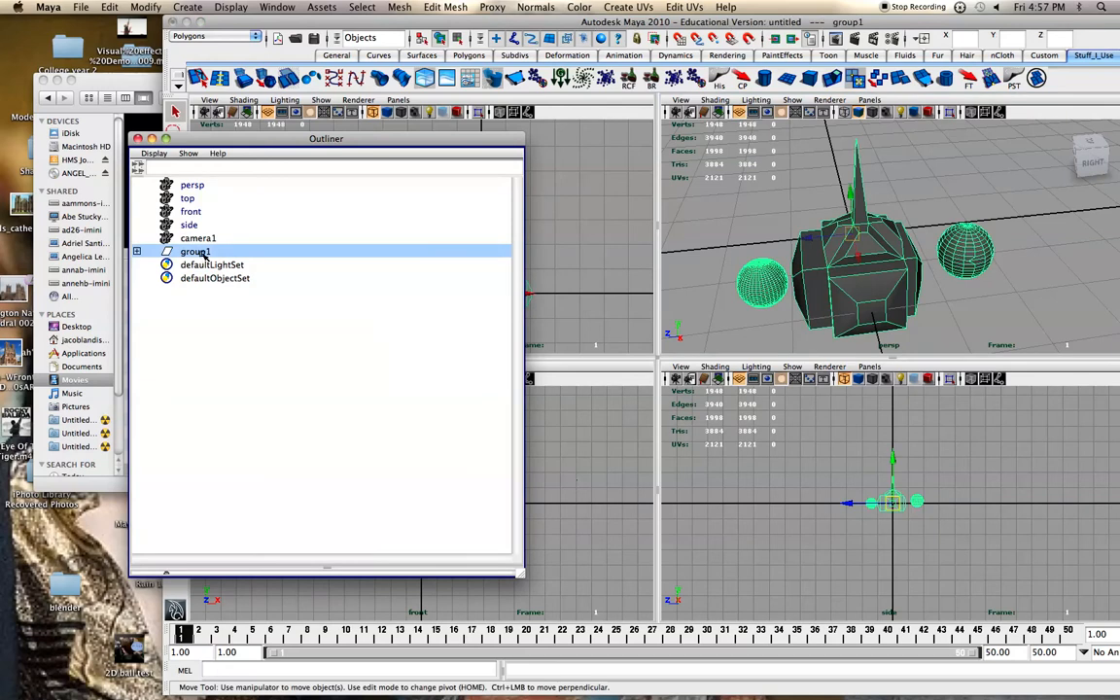
double_click(201, 252)
type("Cool Object")
key("Return")
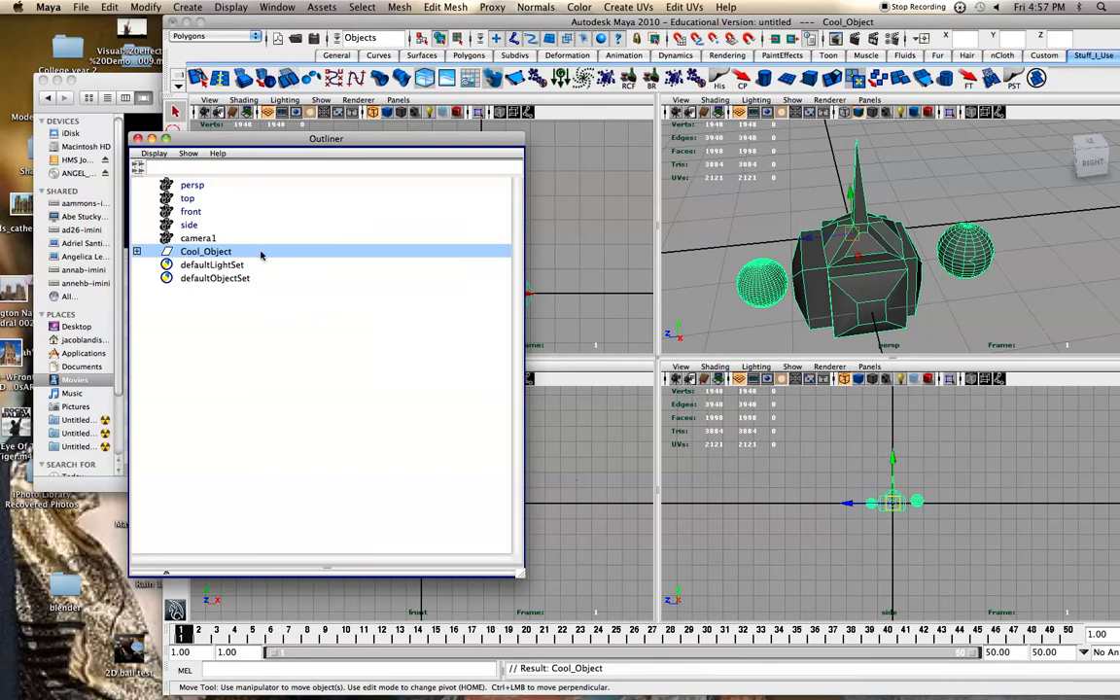
left_click(749, 234)
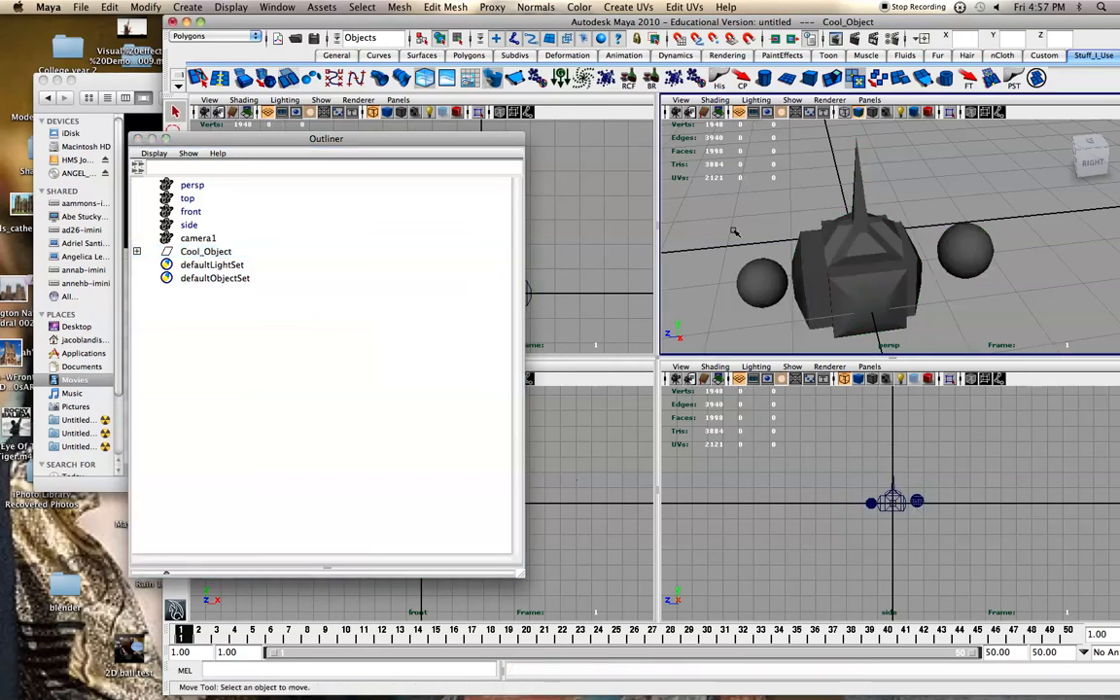
Step: Delete both small spheres beside the extruded cube
mouse_move(769, 243)
left_mouse_down("alt")
mouse_move(755, 254)
mouse_move(774, 253)
left_mouse_up("alt")
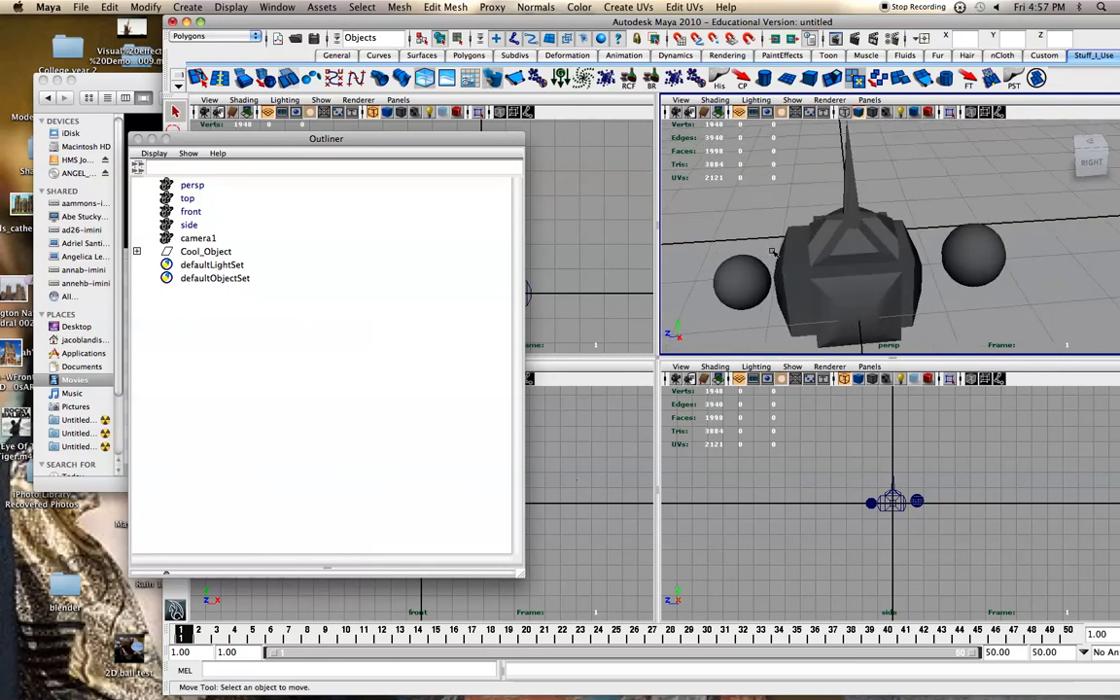
left_click(972, 251)
left_click_drag(921, 259, 848, 256)
scroll(900, 269, "up", 1)
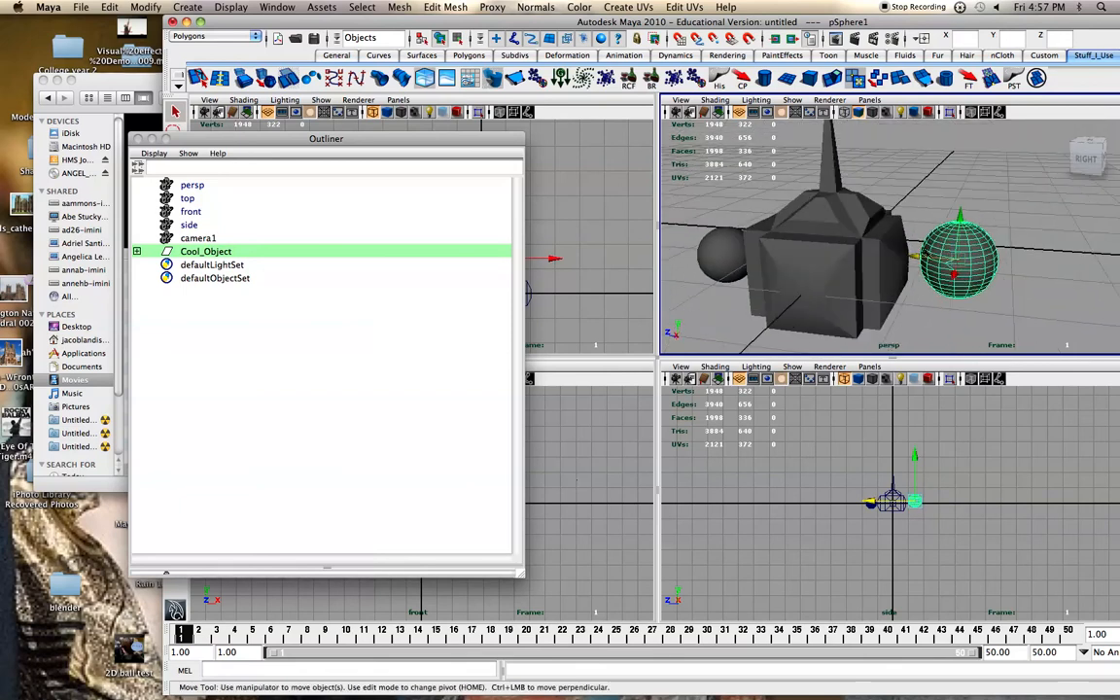
key("Delete")
left_click(720, 253)
key("Delete")
Step: Create a polygon cube beside the extruded cube, scaled to about 0.46 in X and 0.44 in Y, and shift it forward
left_click(812, 79)
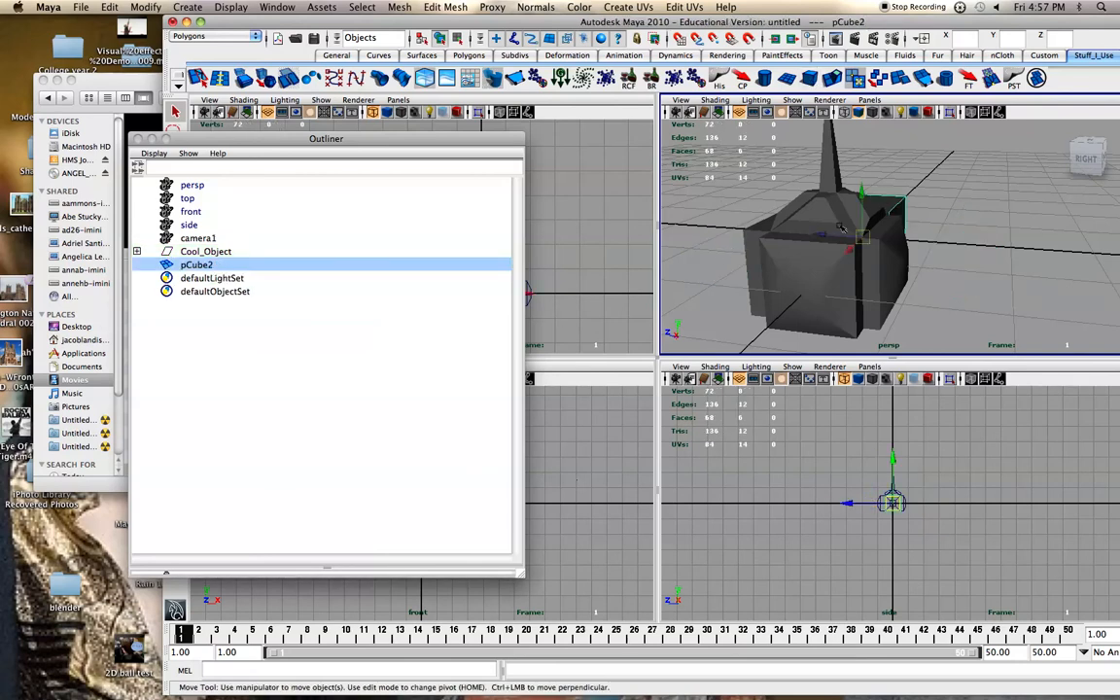
left_click_drag(828, 235, 994, 241)
key("r")
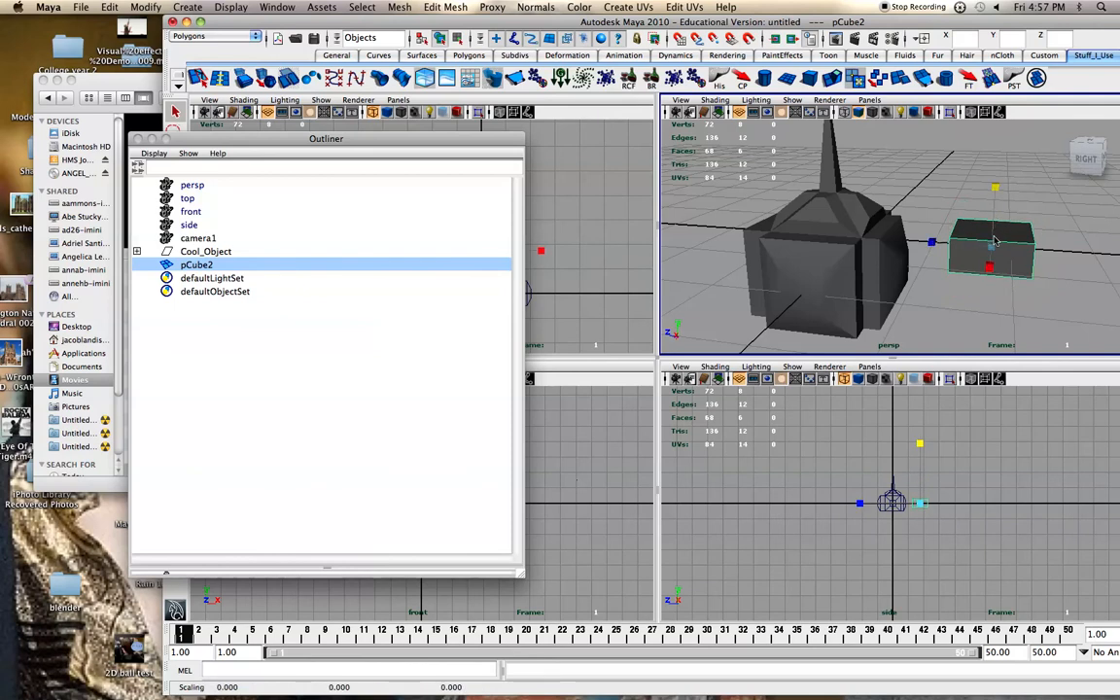
key("w")
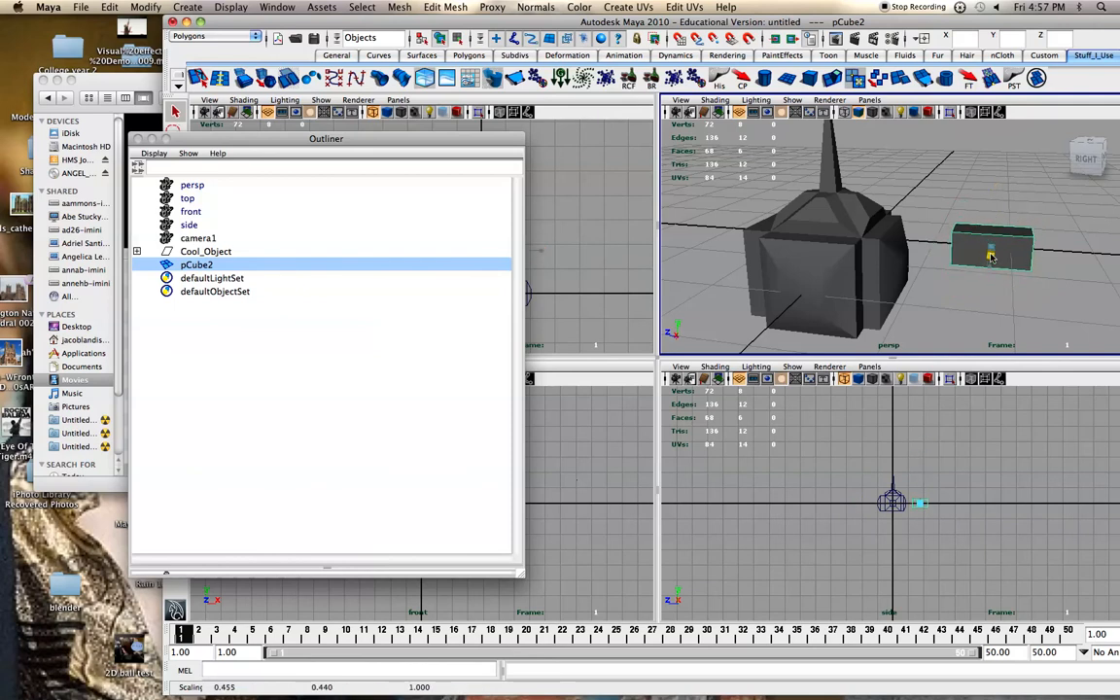
left_click_drag(988, 269, 973, 310)
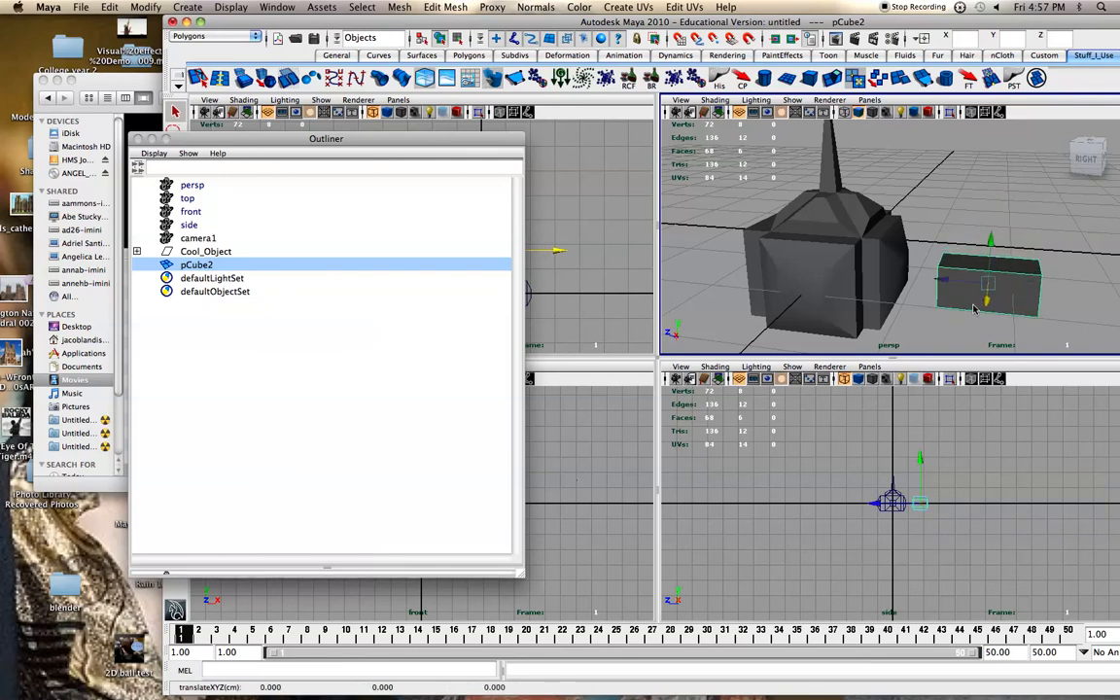
Step: Duplicate the small block and place the copy on the extruded cube's opposite side, discarding one extra duplicate
key("super+d")
left_click_drag(945, 283, 749, 258)
scroll(781, 257, "down", 5)
key("shift+d")
key("Delete")
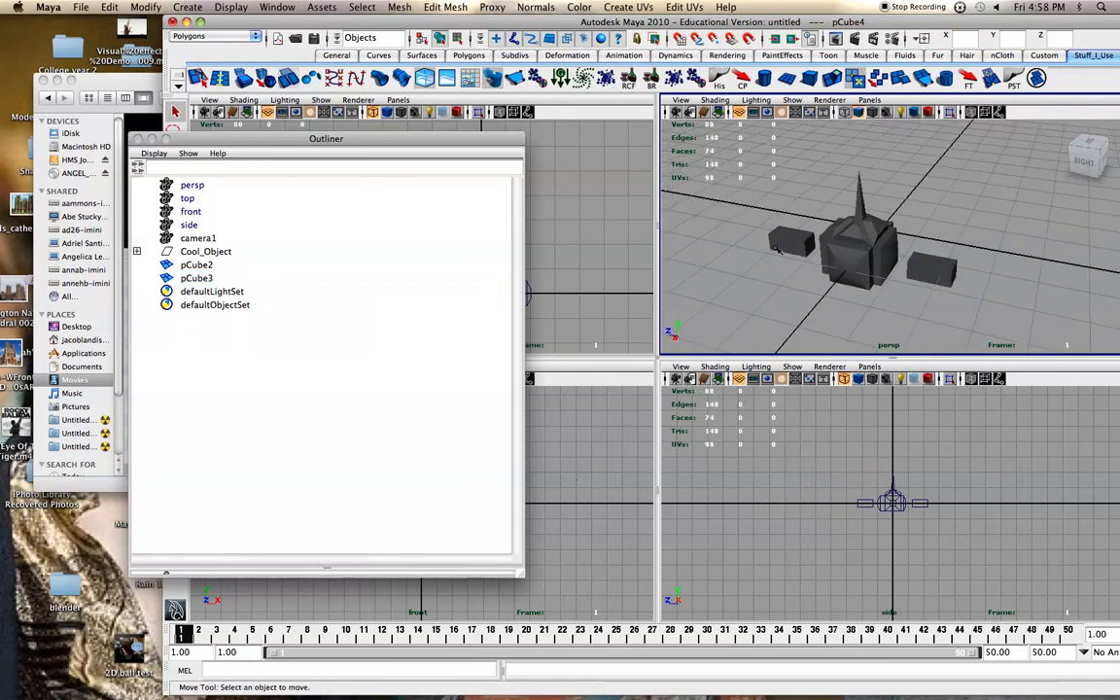
Step: Move the extra copy of the small block outward along Z and scale it into a tall, thin post
left_click(783, 245)
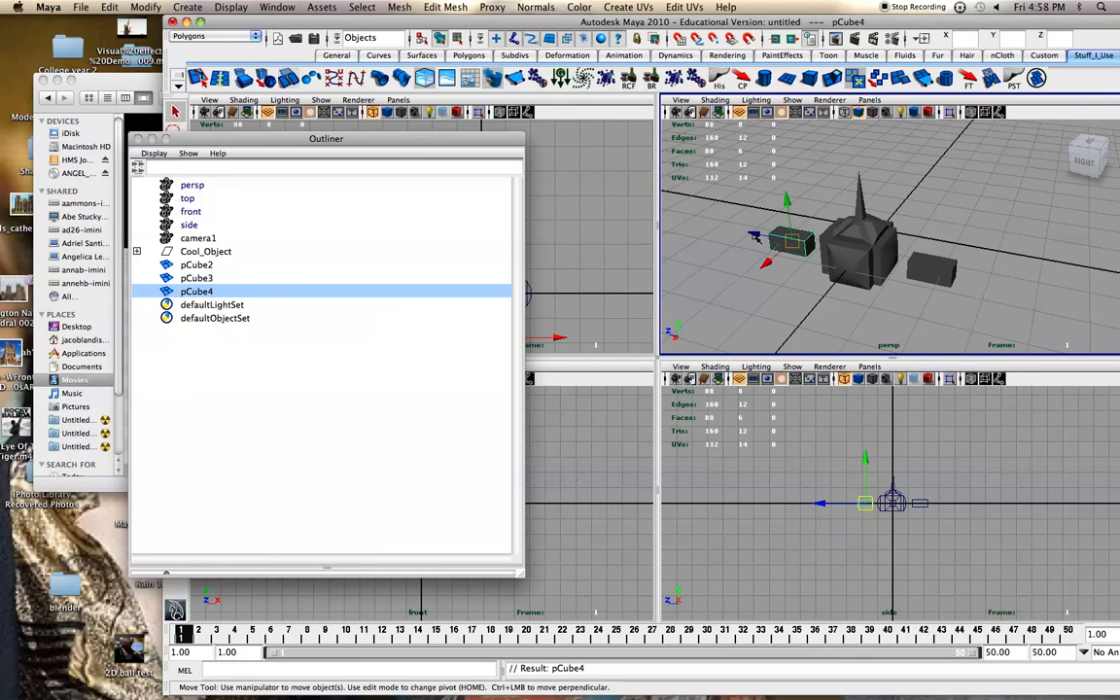
left_click_drag(765, 238, 702, 227)
key("r")
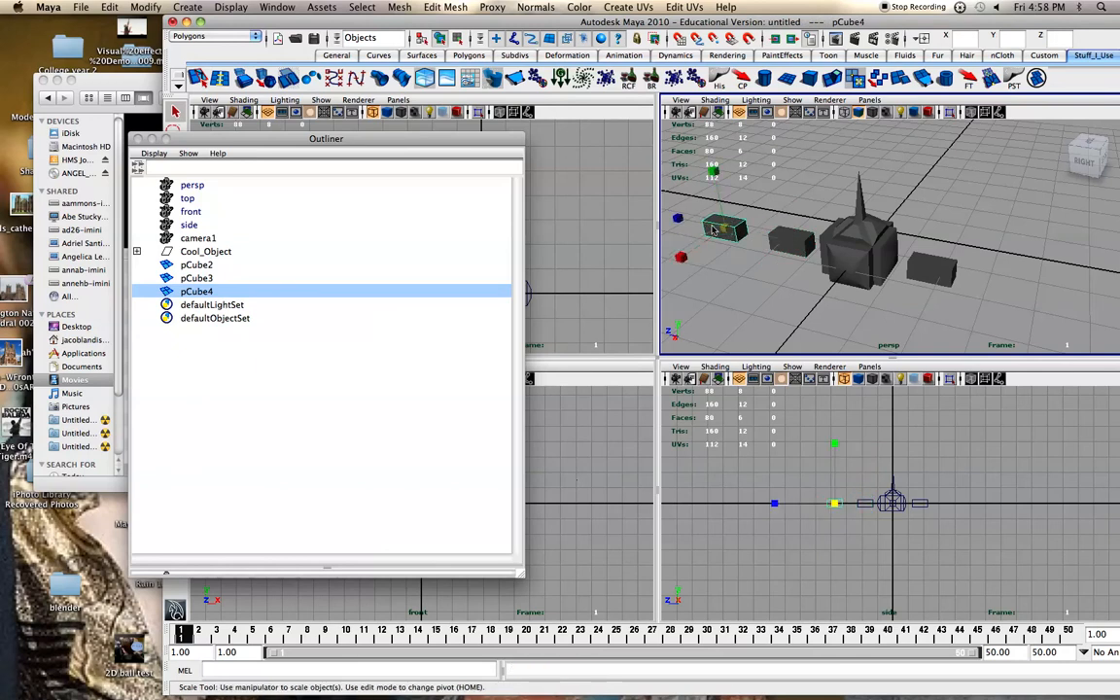
left_click_drag(714, 172, 699, 58)
left_click_drag(680, 219, 719, 227)
left_click(732, 208)
left_click(732, 212)
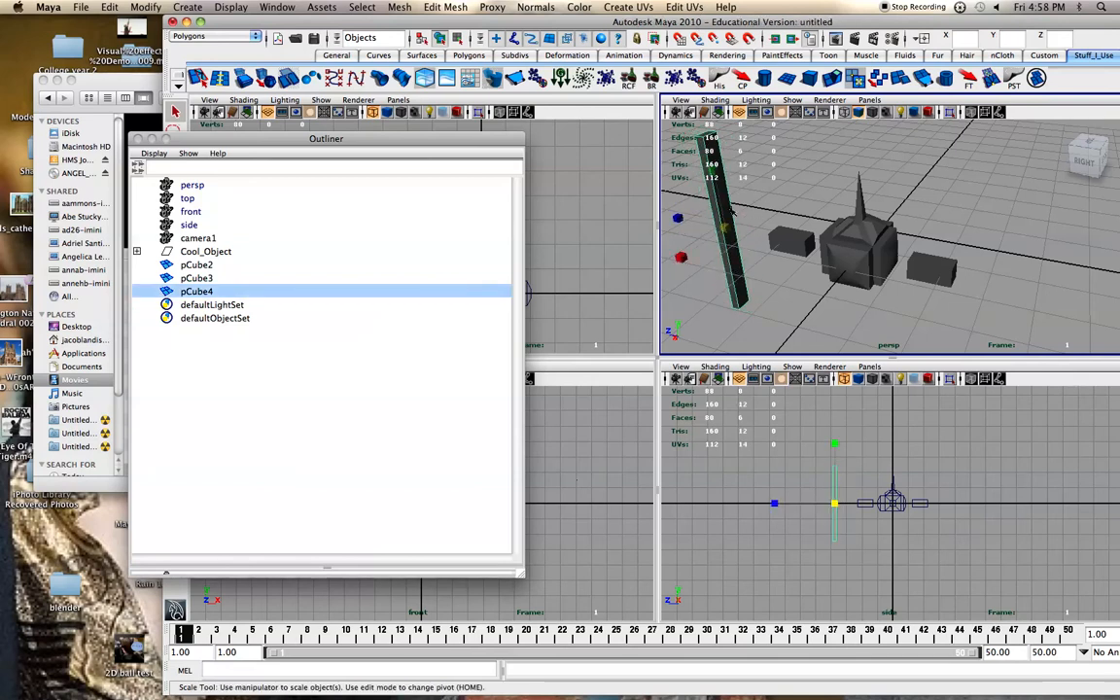
Step: Duplicate the post, offset the copy beside it, and repeat the duplication with the same spacing until nine posts form a fence
key("ctrl+d")
key("w")
left_click_drag(695, 252, 718, 247)
key("shift+d")
key("shift+d")
key("shift+d")
key("shift+d")
key("shift+d")
key("shift+d")
key("shift+d")
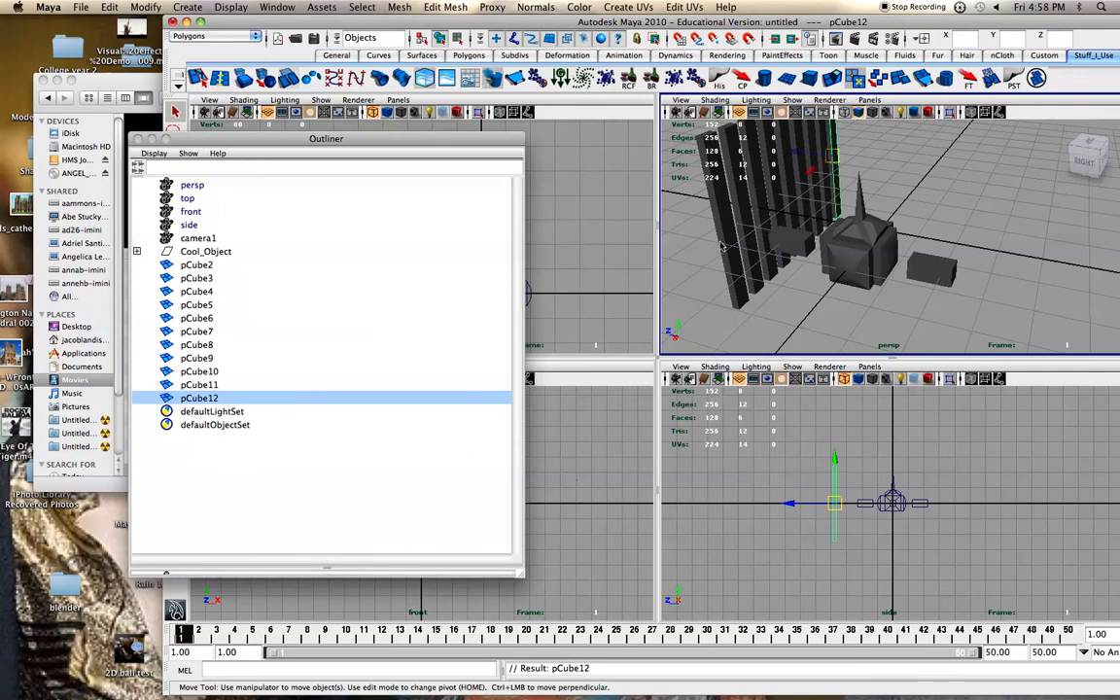
middle_click_drag(722, 243, 733, 302, "alt")
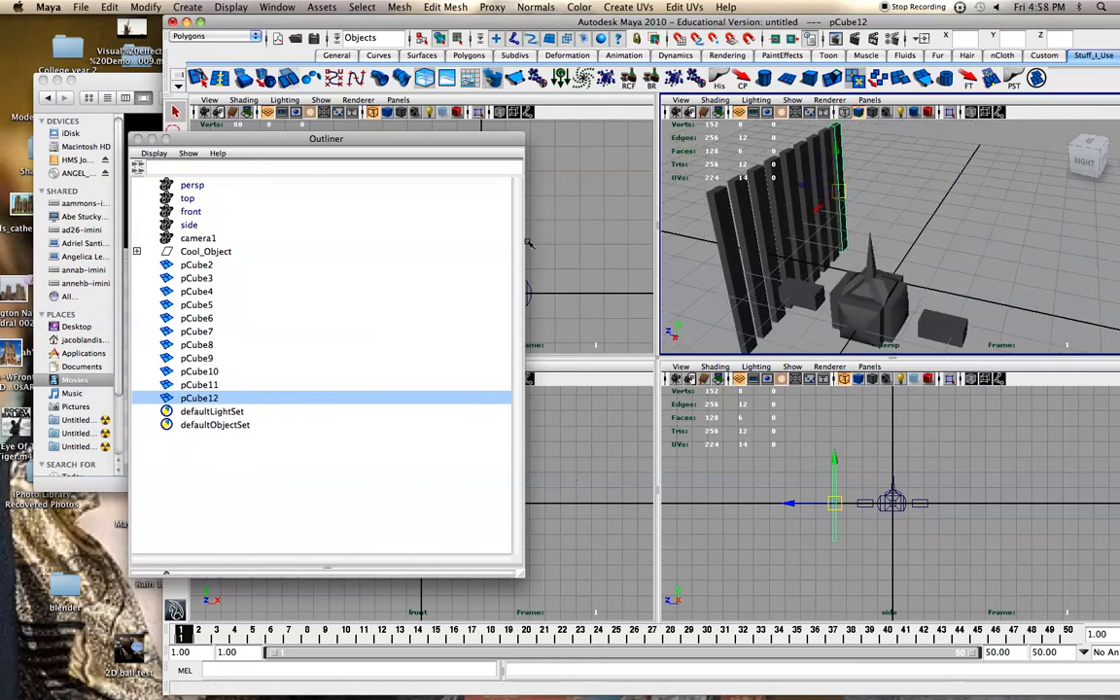
Step: Group the nine fence posts, raise the group slightly, and delete it
left_click_drag(690, 130, 873, 223)
key("ctrl+g")
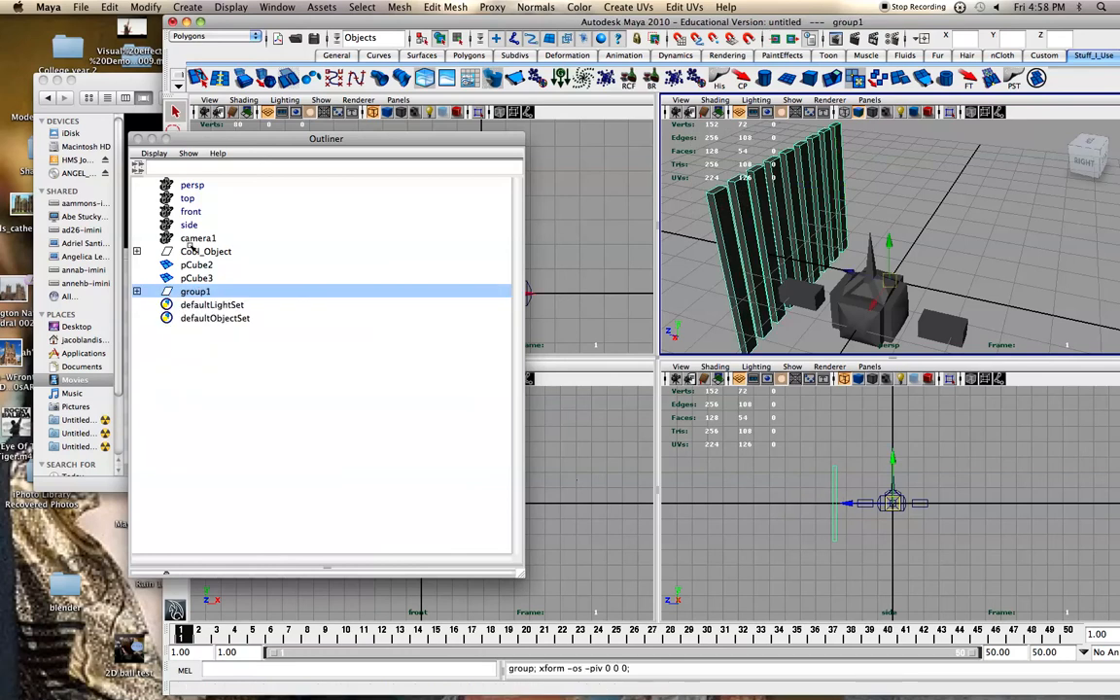
mouse_move(889, 243)
left_mouse_down()
mouse_move(889, 257)
mouse_move(889, 233)
mouse_move(889, 243)
left_mouse_up()
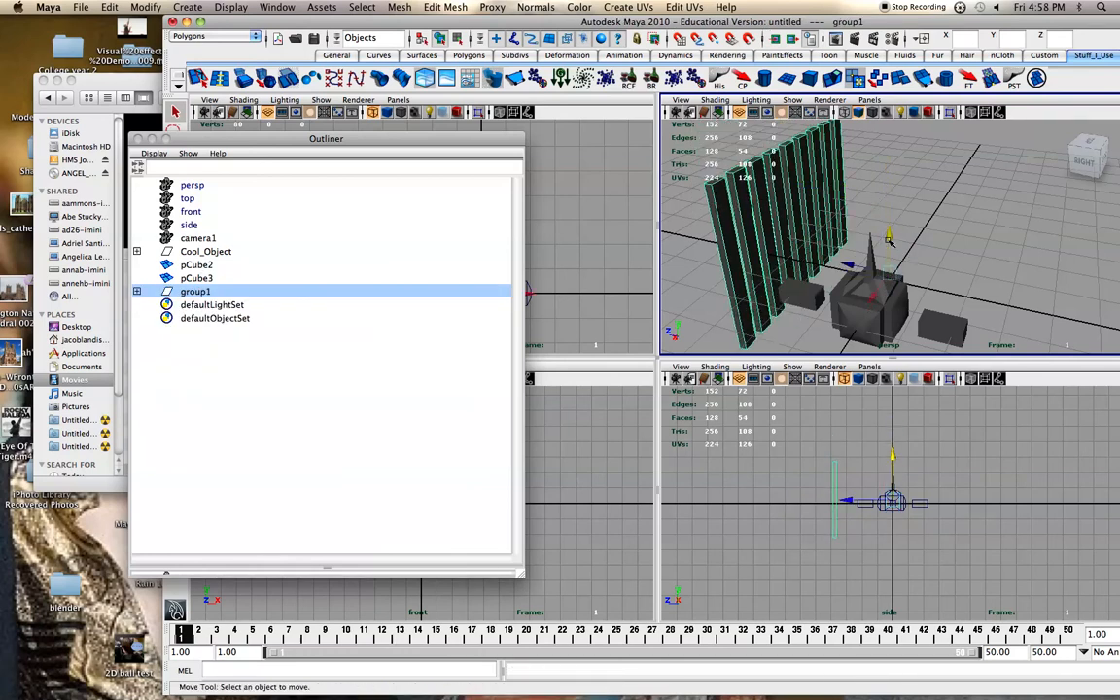
key("Delete")
Step: Expand Cool_Object in the Outliner to inspect its hierarchy, and collapse it again
scroll(883, 255, "up", 3)
middle_click_drag(880, 263, 893, 159, "alt")
left_click_drag(895, 162, 893, 247, "alt")
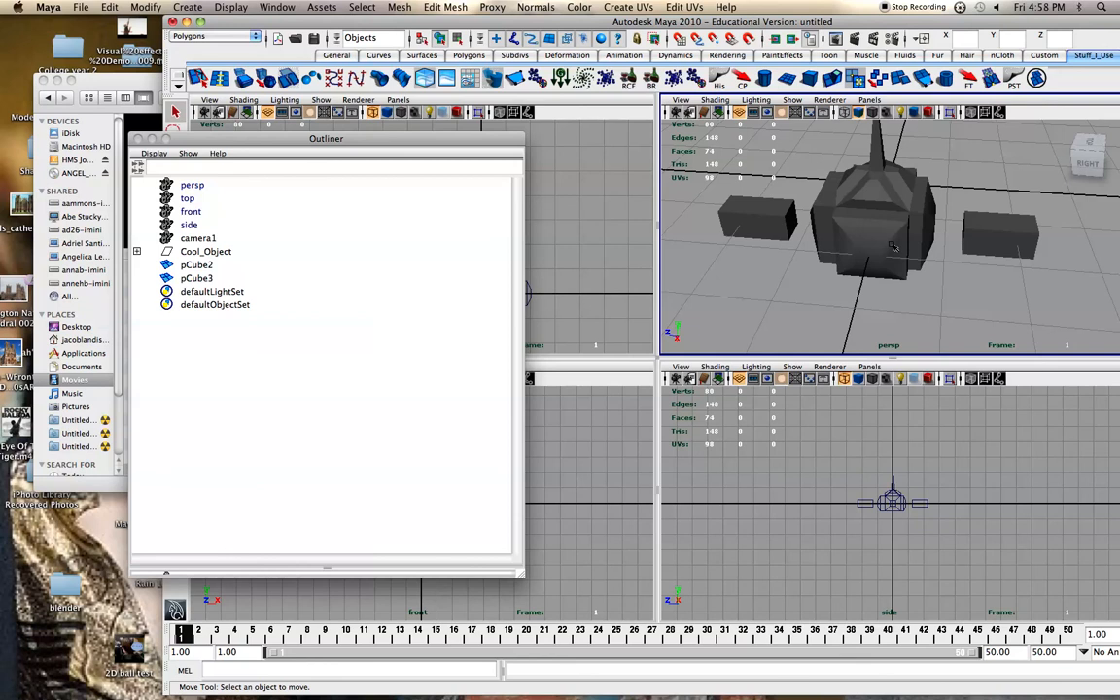
left_click(140, 252)
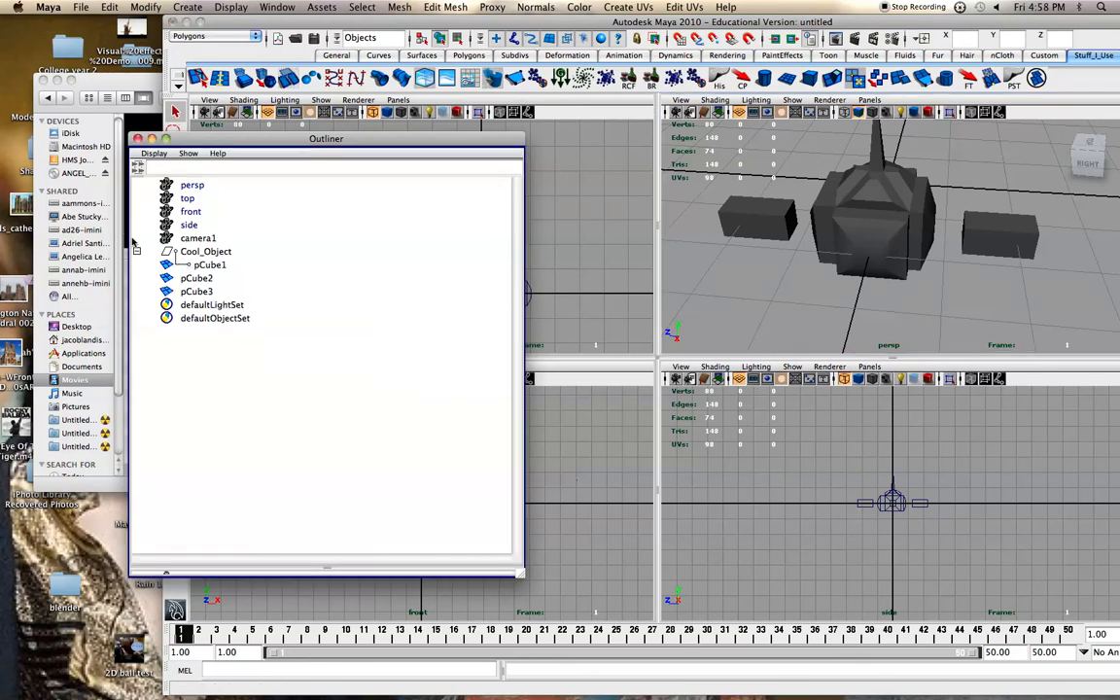
left_click(136, 251)
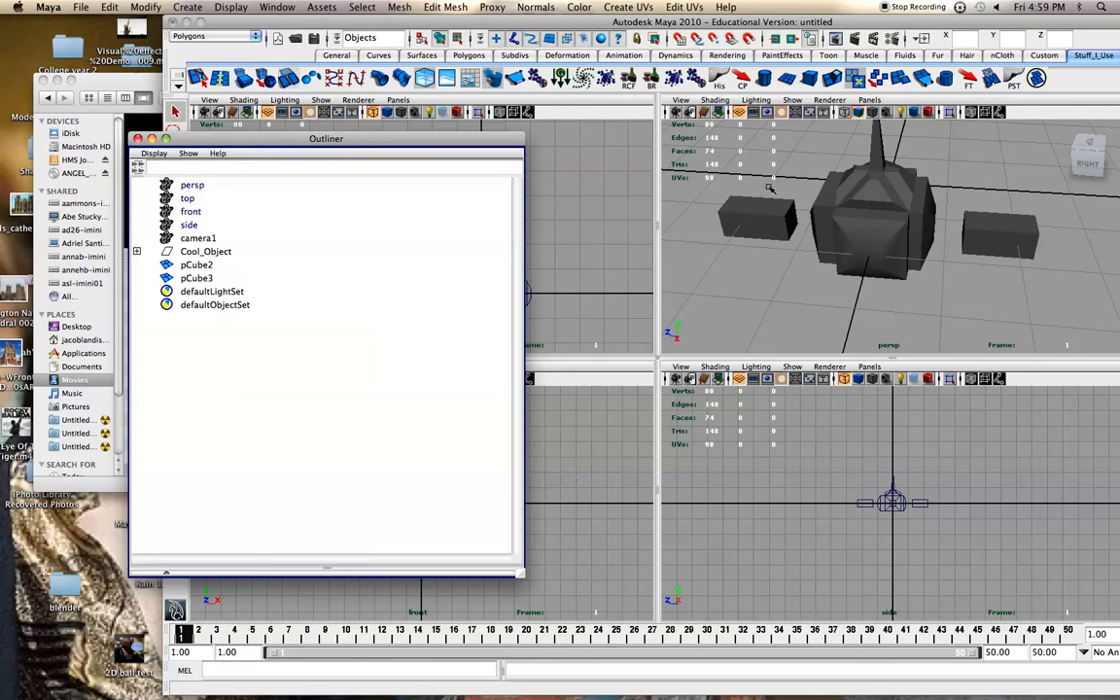
Step: Select the extruded cube in the perspective view and keep the menu set on Polygons
right_click_drag(763, 187, 771, 191, "alt")
left_click_drag(767, 202, 831, 215, "alt")
left_click(832, 215)
left_click_drag(739, 207, 734, 236, "alt")
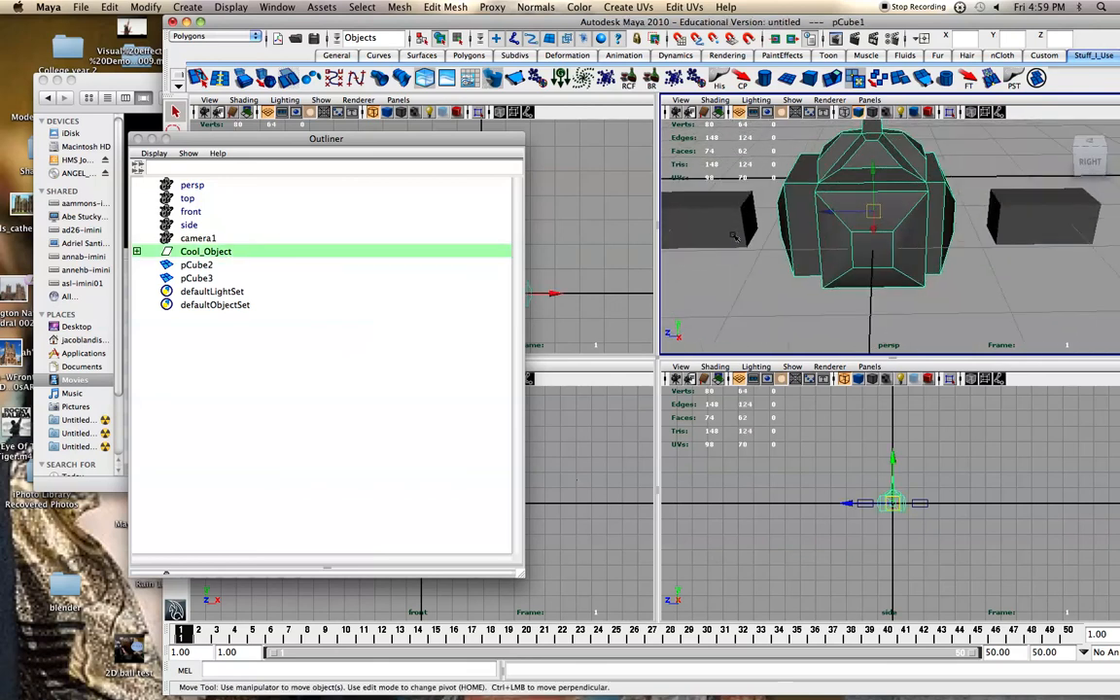
left_click(240, 36)
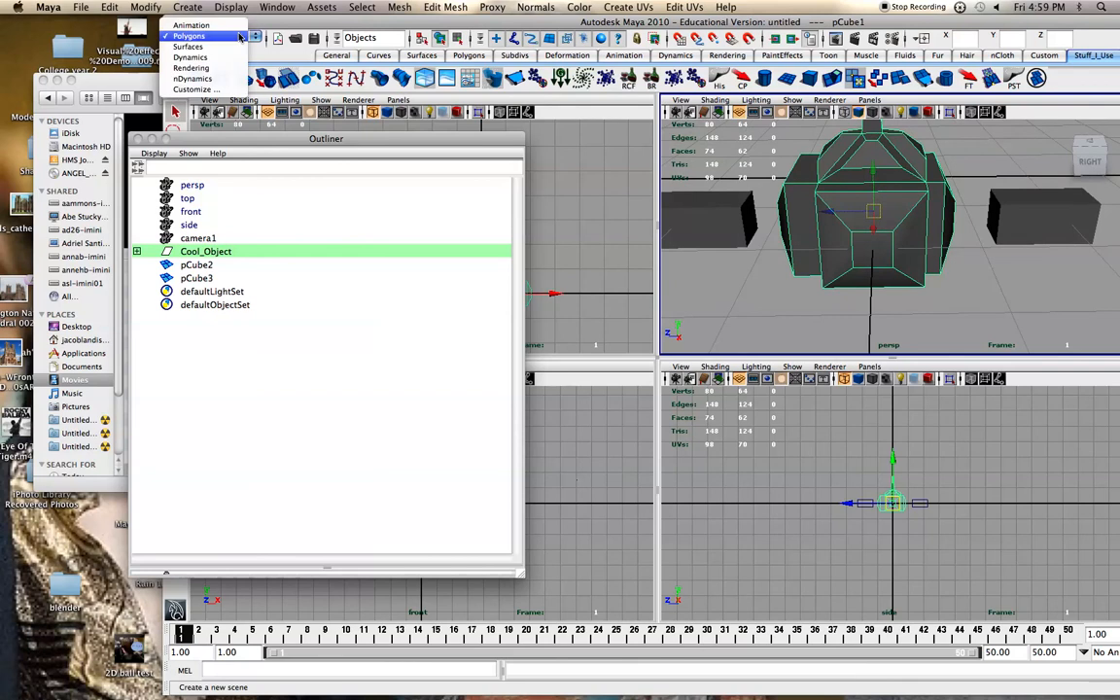
left_click(238, 36)
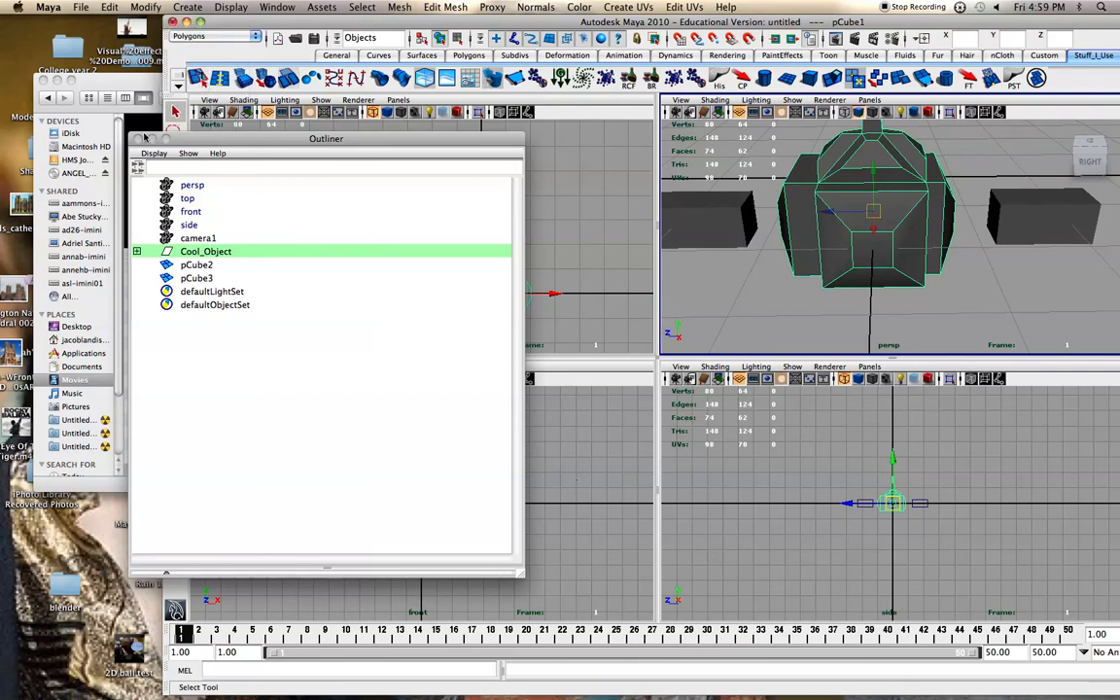
Step: Combine the extruded cube with the small block pCube3 into a single mesh and deselect it
left_click_drag(178, 141, 2, 124)
left_click_drag(295, 24, 255, 29)
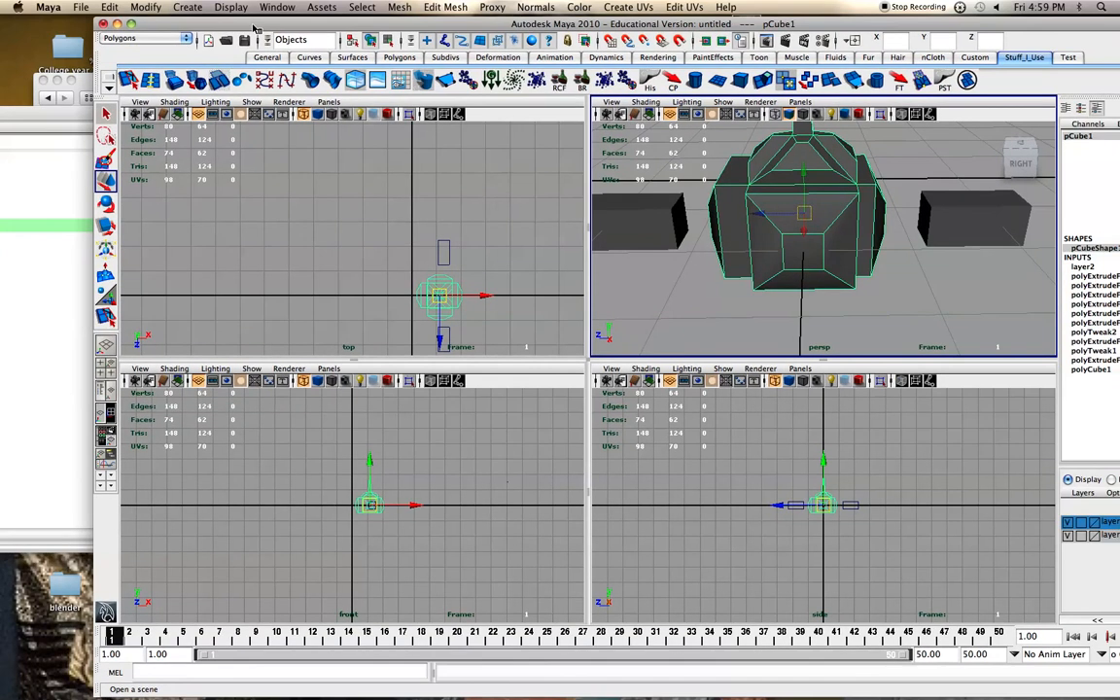
left_click(663, 218)
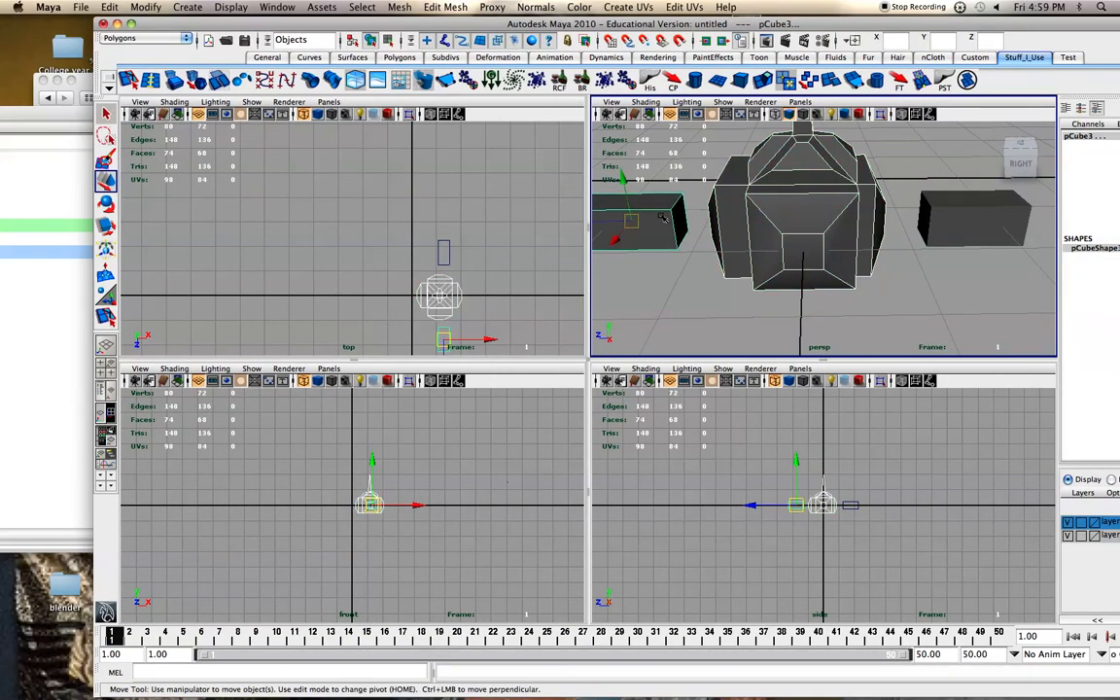
left_click(535, 7)
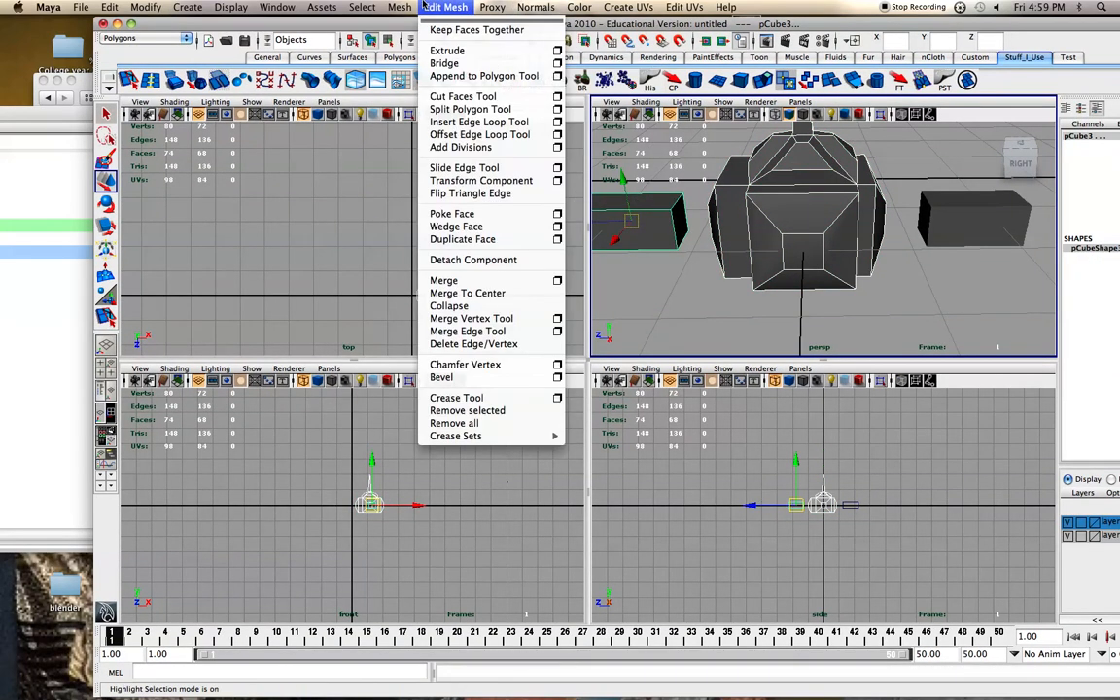
left_click(408, 30)
left_click(720, 293)
Step: Bring the Outliner beside the viewports and select the combined mesh to locate its entry there
left_click_drag(495, 23, 632, 27)
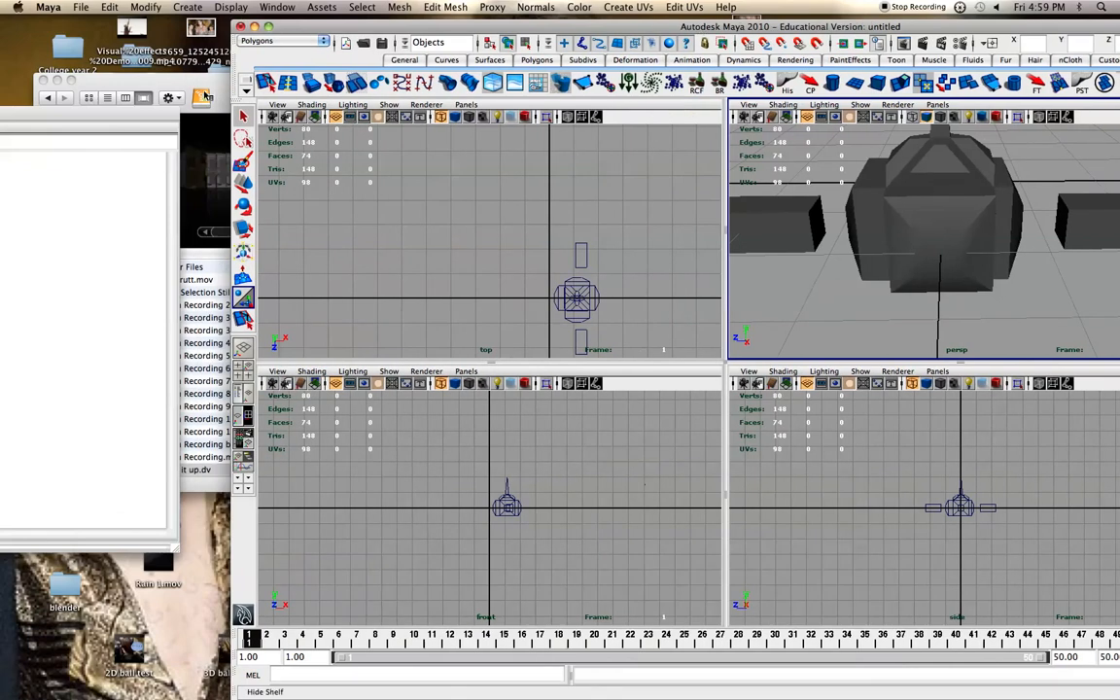
left_click_drag(153, 112, 384, 94)
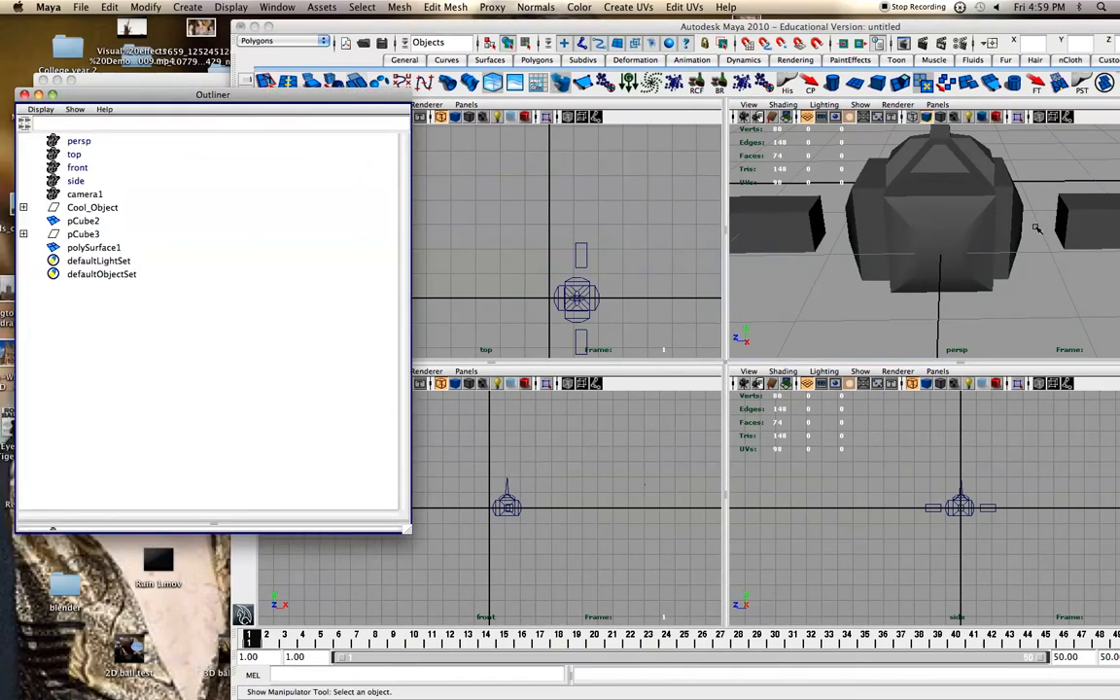
left_click(978, 229)
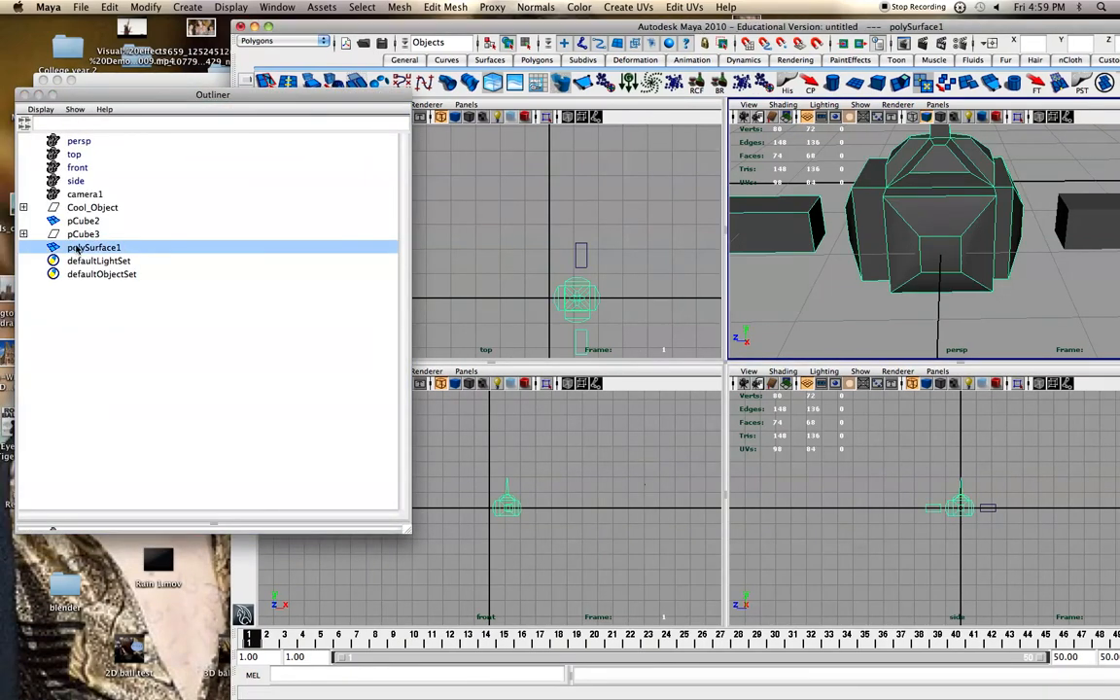
Step: Group the remaining small block pCube2 with the combined mesh, and select the mesh on its own to check how the group behaves
left_click_drag(806, 25, 628, 28)
left_click_drag(680, 241, 689, 259, "alt")
left_click(888, 167)
left_click_drag(860, 180, 751, 182, "alt")
left_click(892, 219)
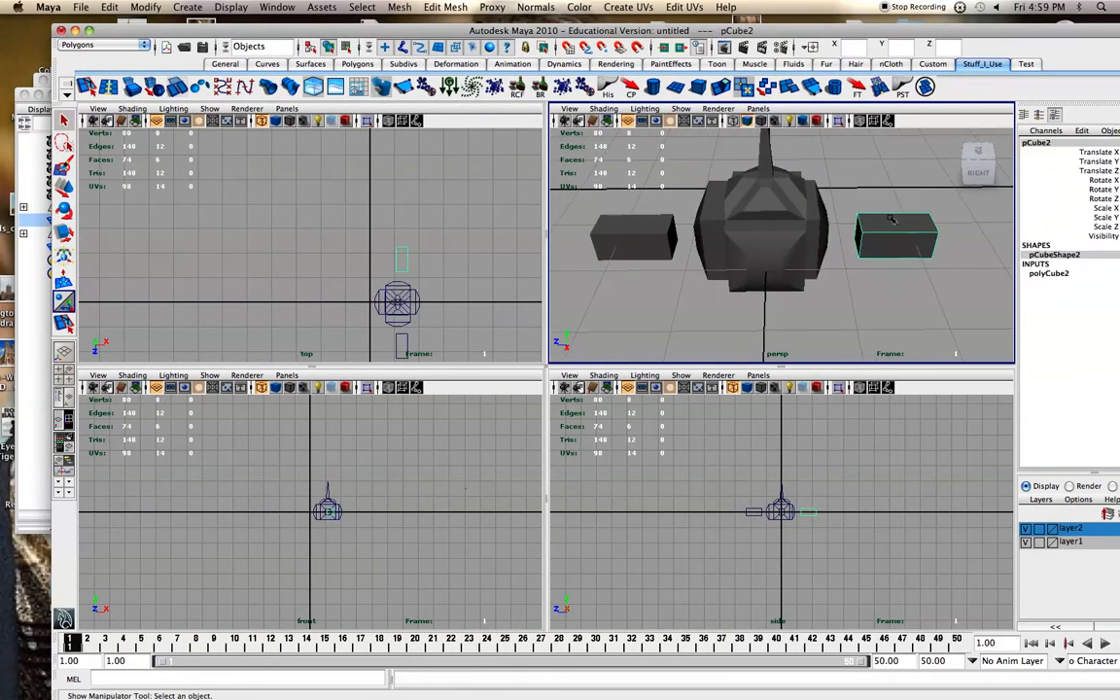
left_click(768, 231)
key("super+g")
left_click(792, 312)
left_click(769, 263)
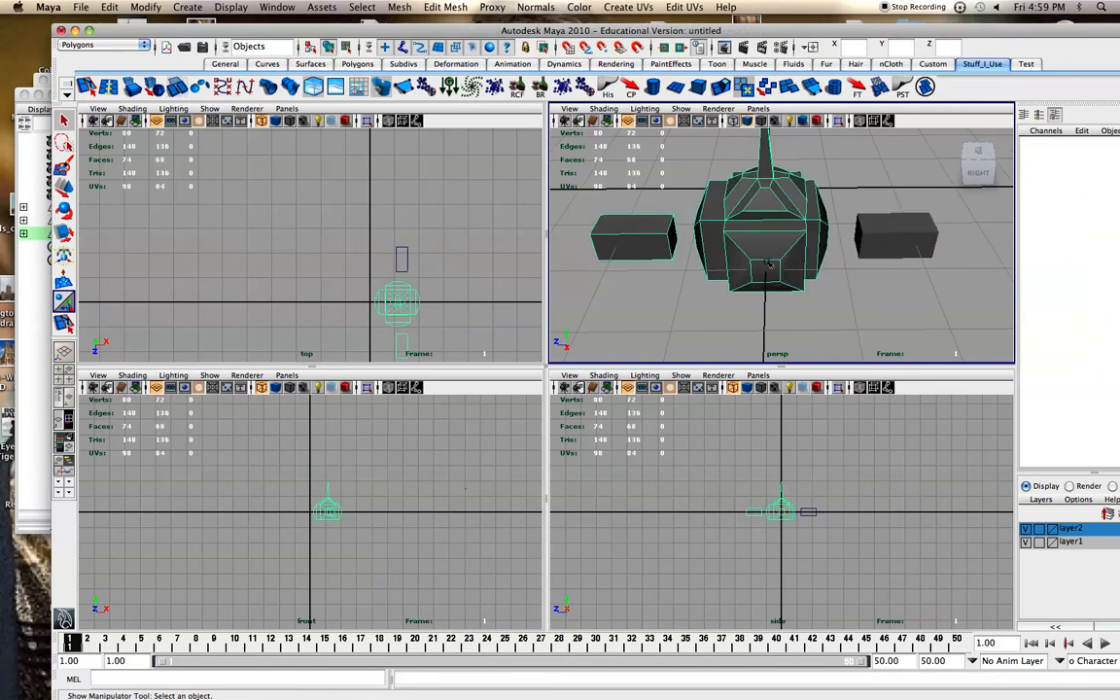
left_click(881, 173)
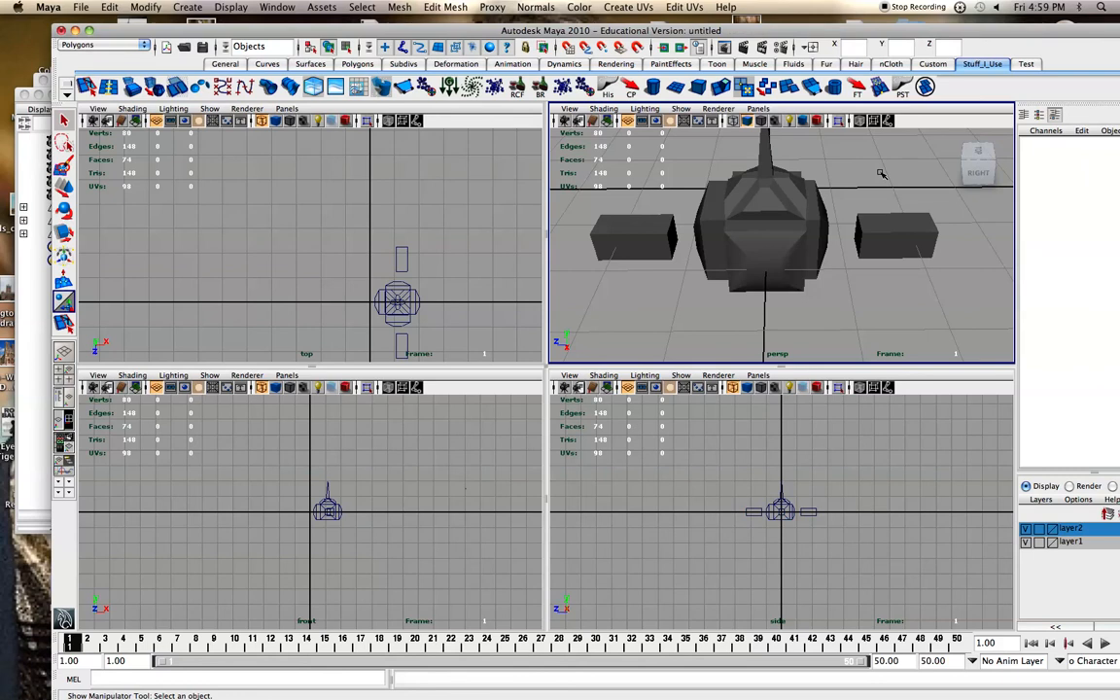
Step: Combine the merged mesh and the small block pCube2 into one polygon object
scroll(801, 224, "up", 2)
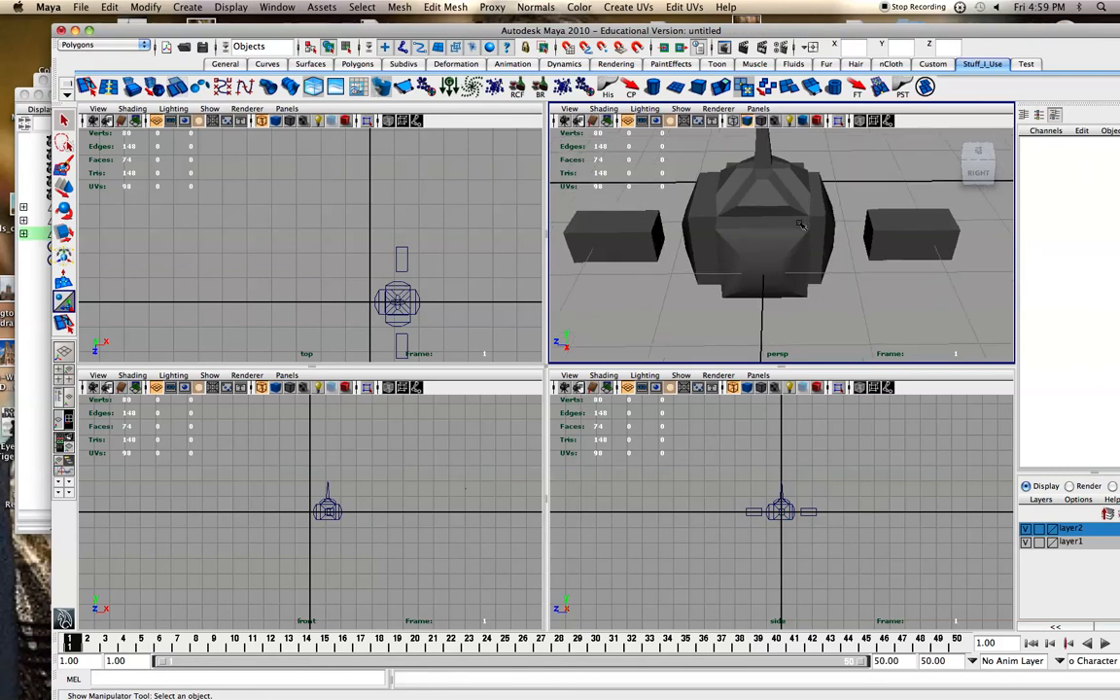
left_click(801, 225)
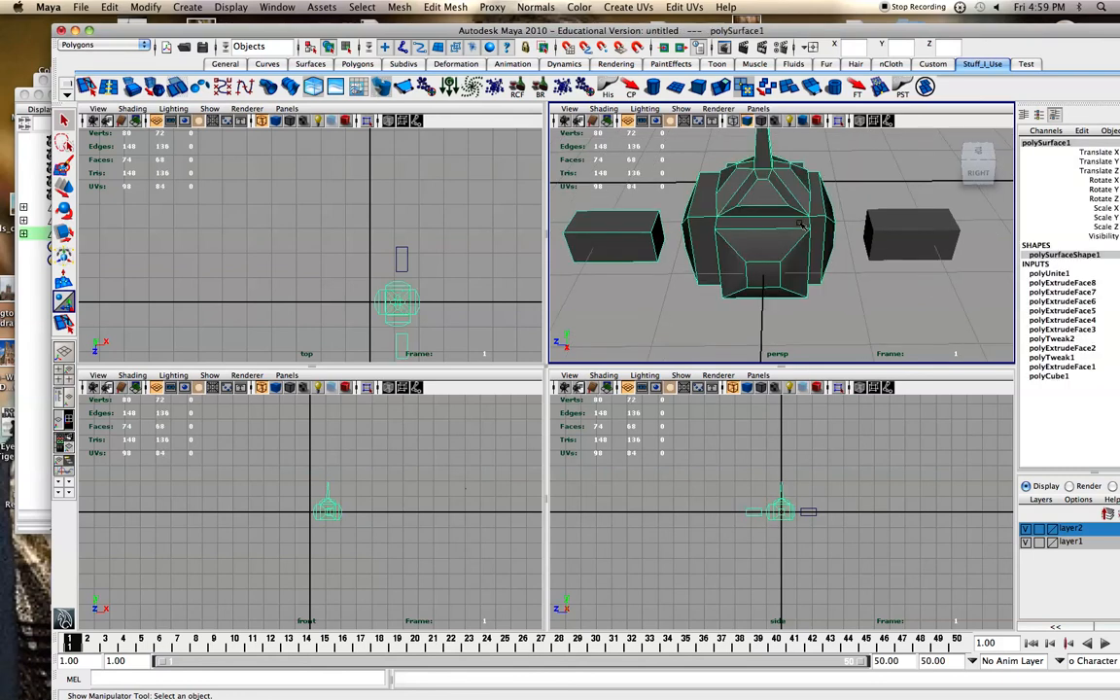
left_click(904, 231)
left_click(445, 7)
mouse_move(399, 6)
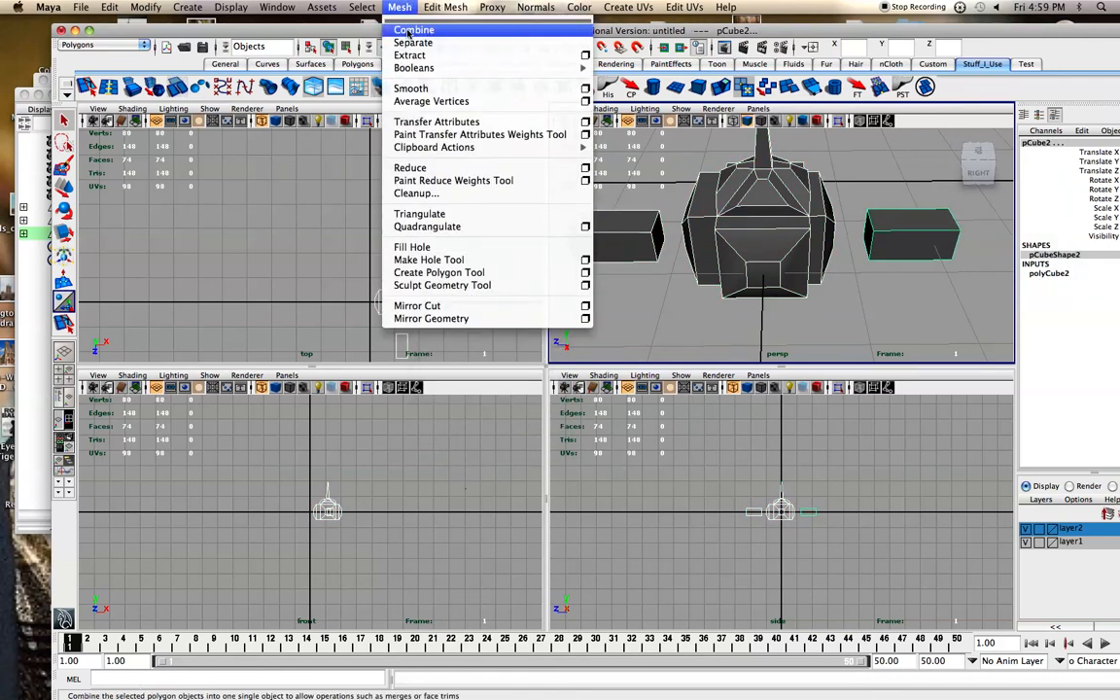
left_click(411, 30)
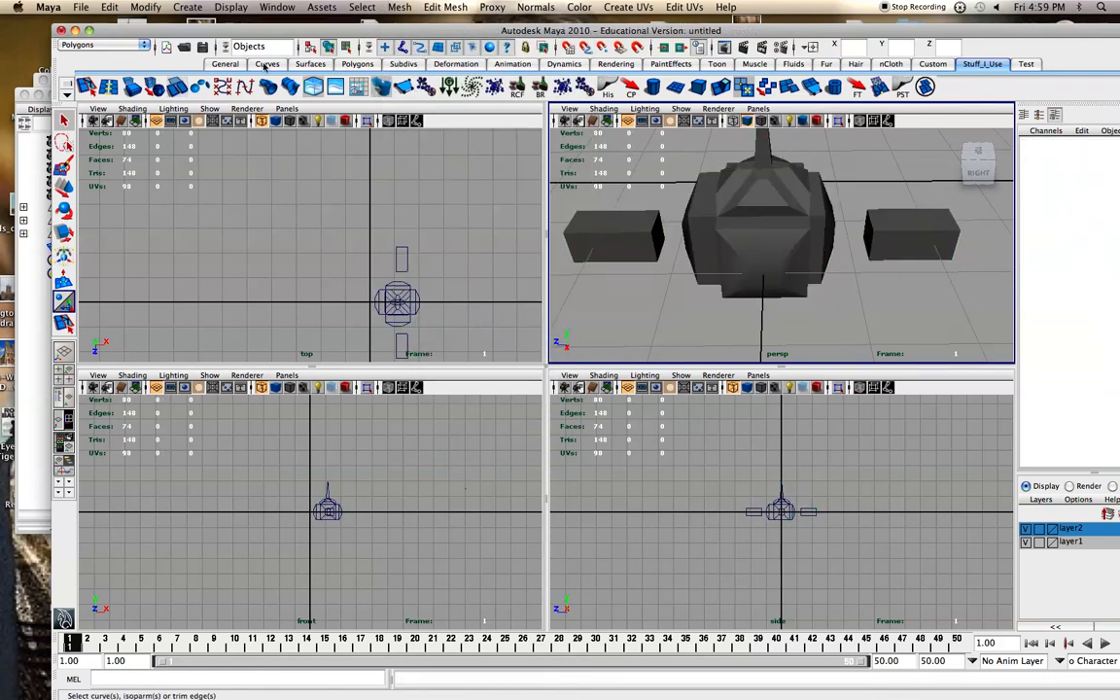
Step: Uncover the Outliner, inspect the contents of group1, and select polySurface2
left_click_drag(291, 28, 520, 54)
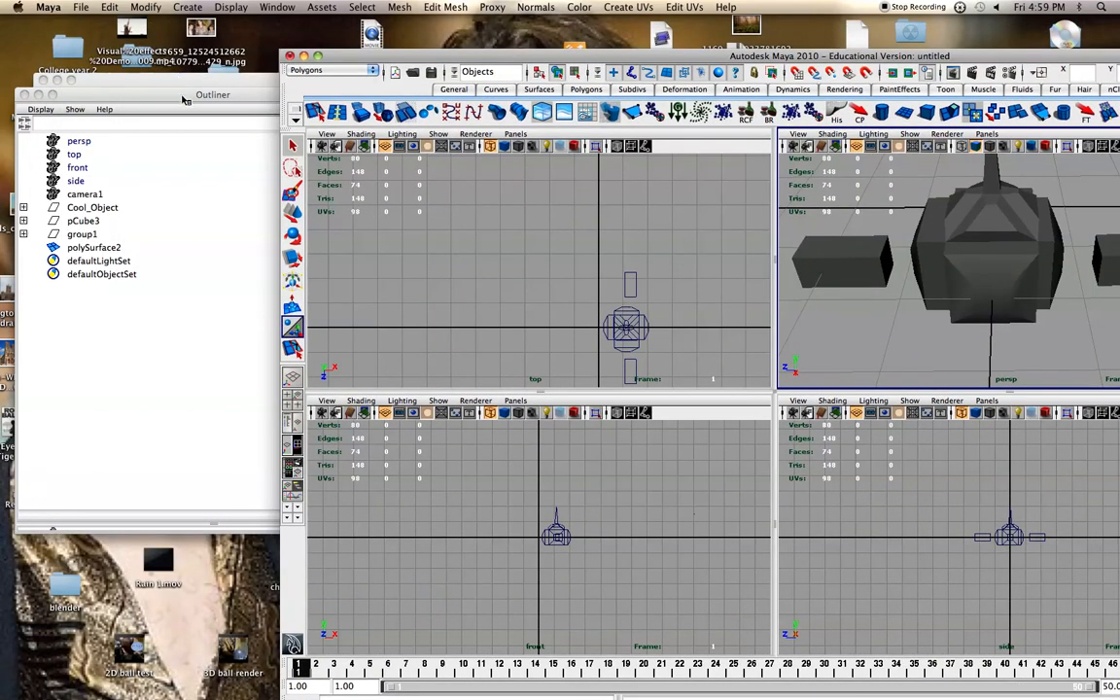
left_click_drag(184, 98, 188, 60)
left_click(27, 196)
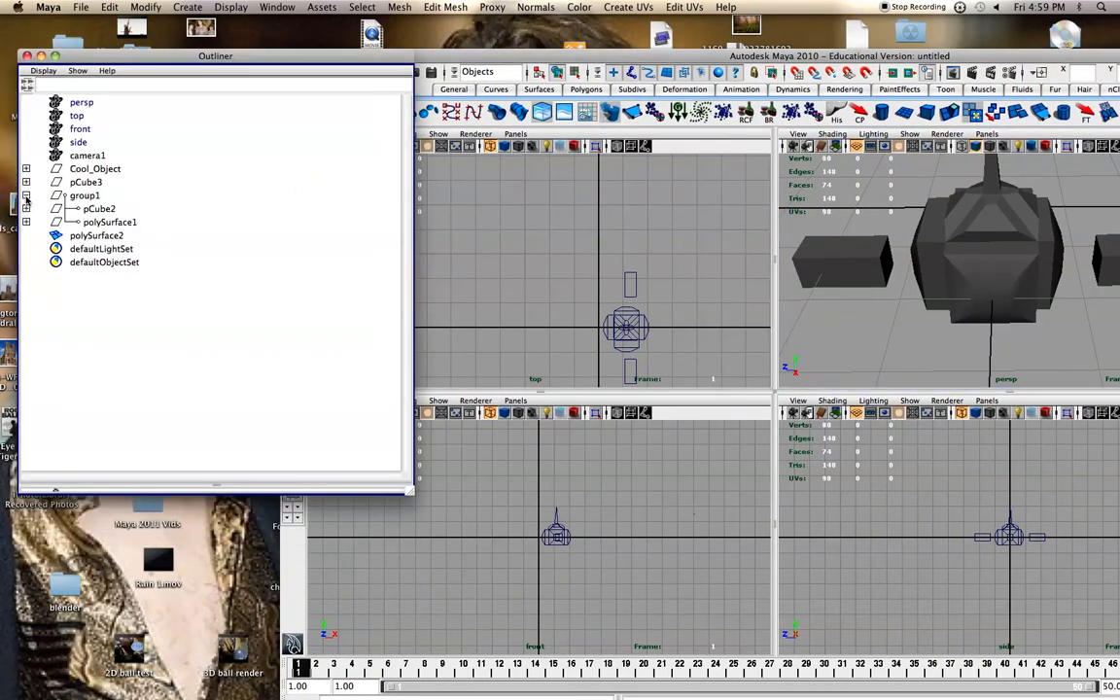
left_click(27, 195)
left_click(82, 208)
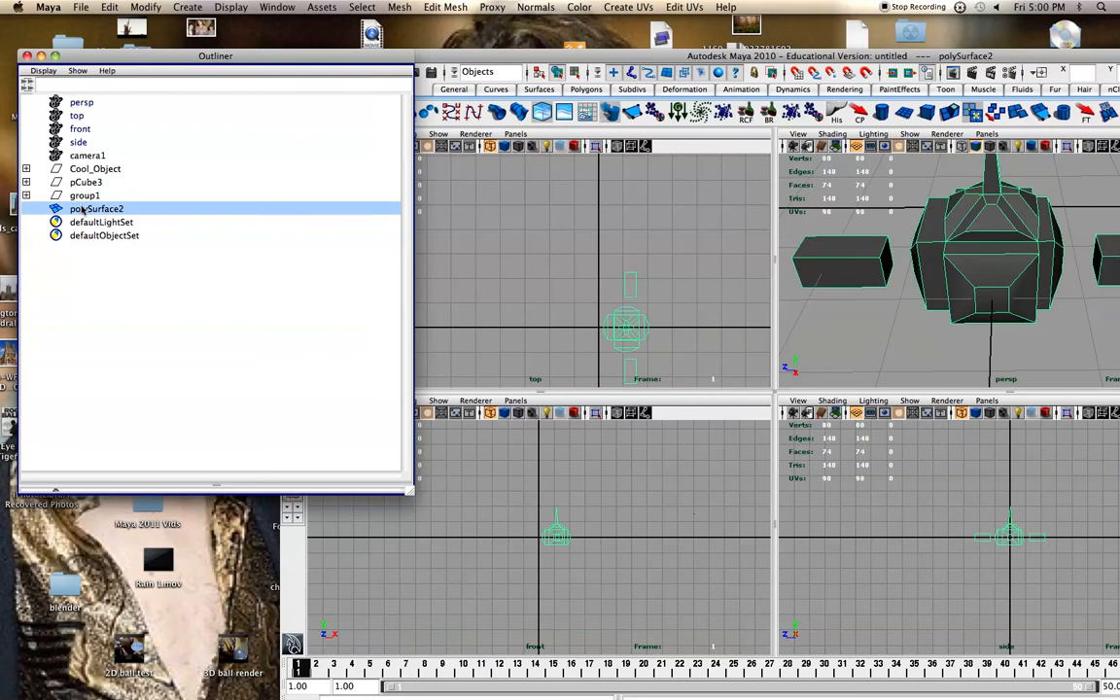
Step: Delete group1, pCube3 and Cool_Object from the Outliner and select polySurface2
left_click(86, 195)
key("Delete")
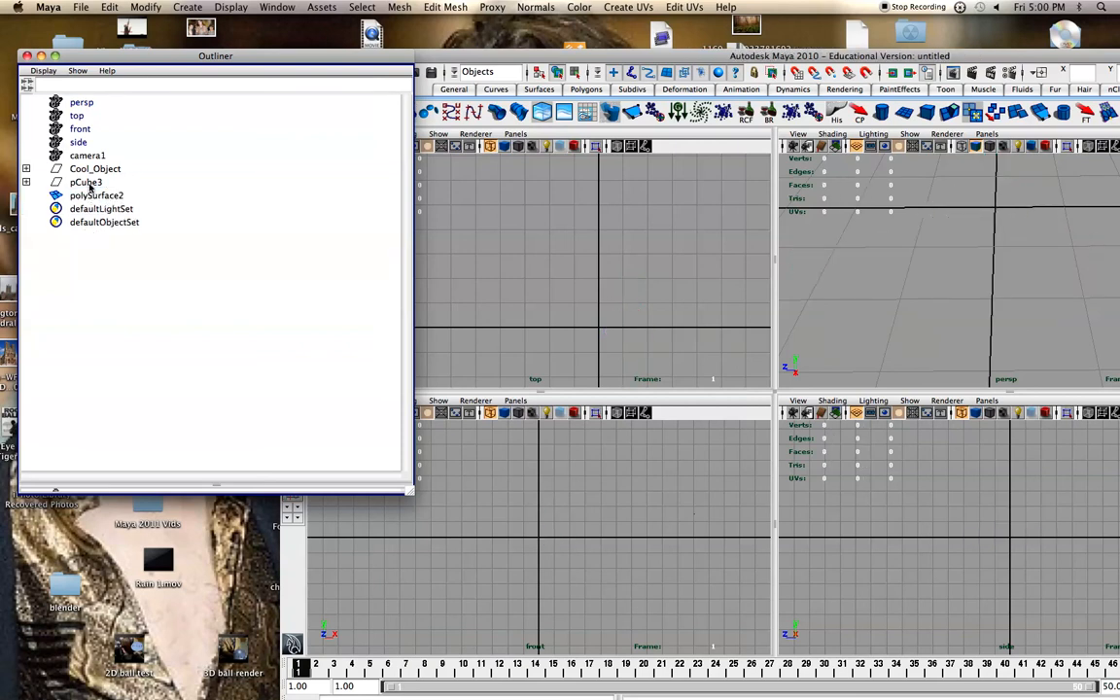
left_click(89, 185)
key("Delete")
left_click(97, 171)
key("Delete")
left_click(100, 171)
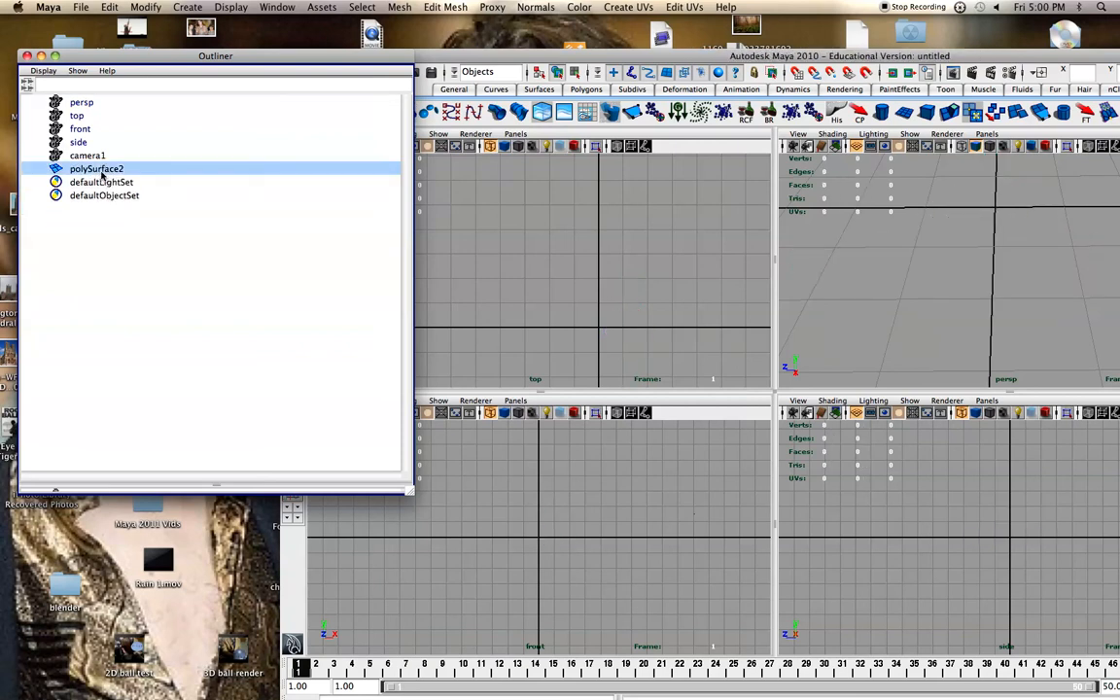
Step: Undo the three deletions of Cool_Object, pCube3 and group1
left_click_drag(760, 60, 742, 109)
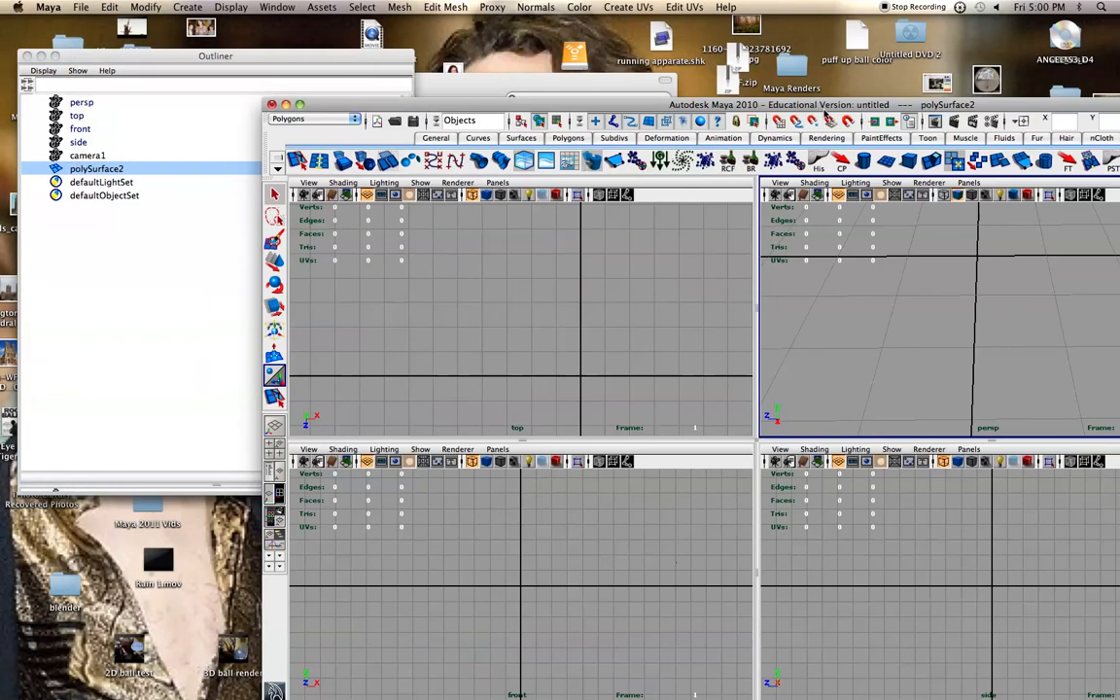
key("ctrl+z")
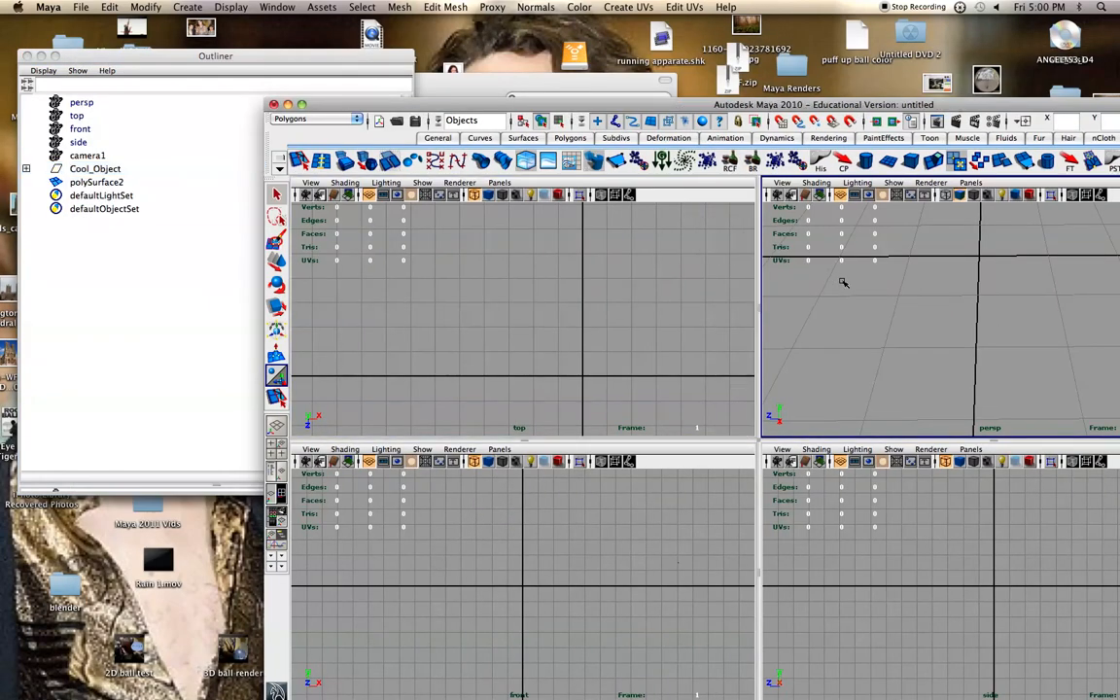
key("ctrl+z")
key("ctrl+z")
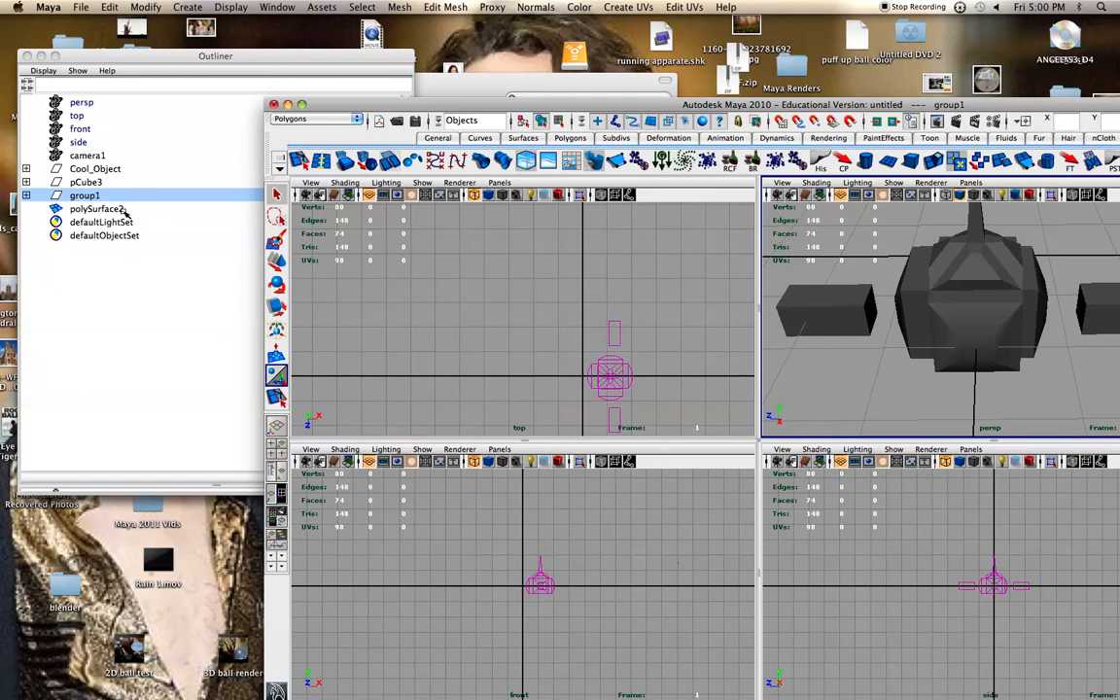
Step: Switch the combined mesh polySurface2 to vertex component mode
left_click_drag(732, 107, 565, 98)
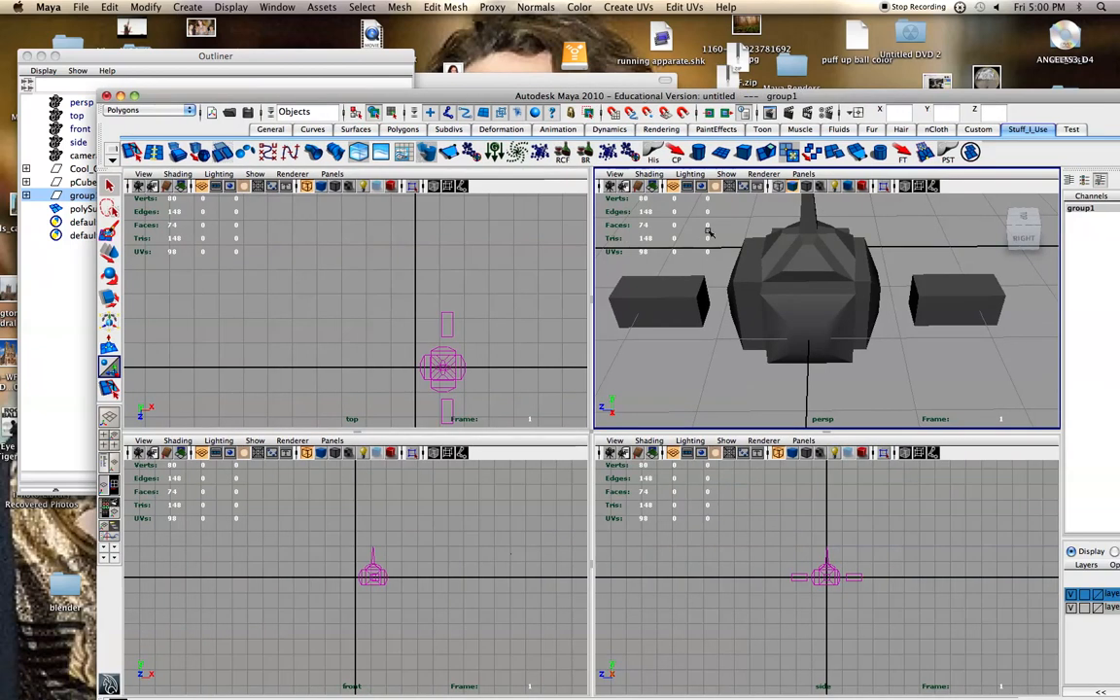
scroll(718, 313, "up", 3)
left_click(724, 310)
left_click_drag(725, 310, 747, 300, "alt")
left_click(745, 223)
left_click_drag(741, 243, 728, 309, "alt")
left_click(769, 285)
right_click_drag(727, 310, 702, 313)
scroll(703, 312, "down", 3)
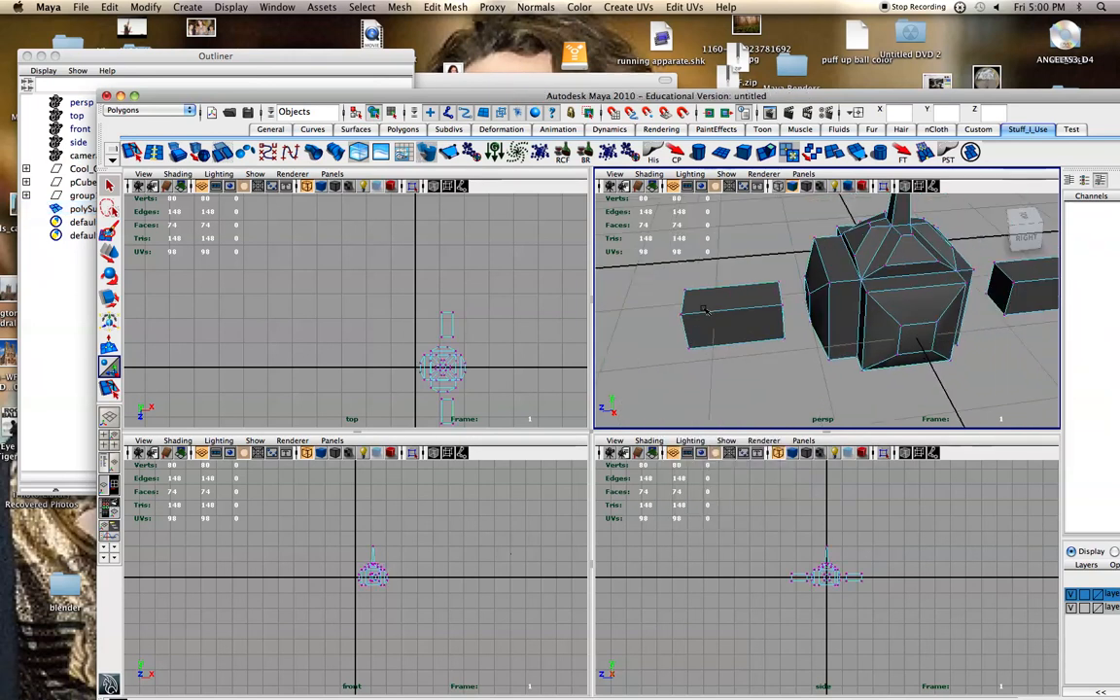
Step: Select all eight vertices of one side block, move them toward the extruded cube, and scale them
left_click_drag(657, 255, 792, 351)
key("w")
left_click_drag(694, 323, 730, 322)
scroll(731, 322, "up", 5)
key("r")
left_click_drag(697, 316, 680, 333)
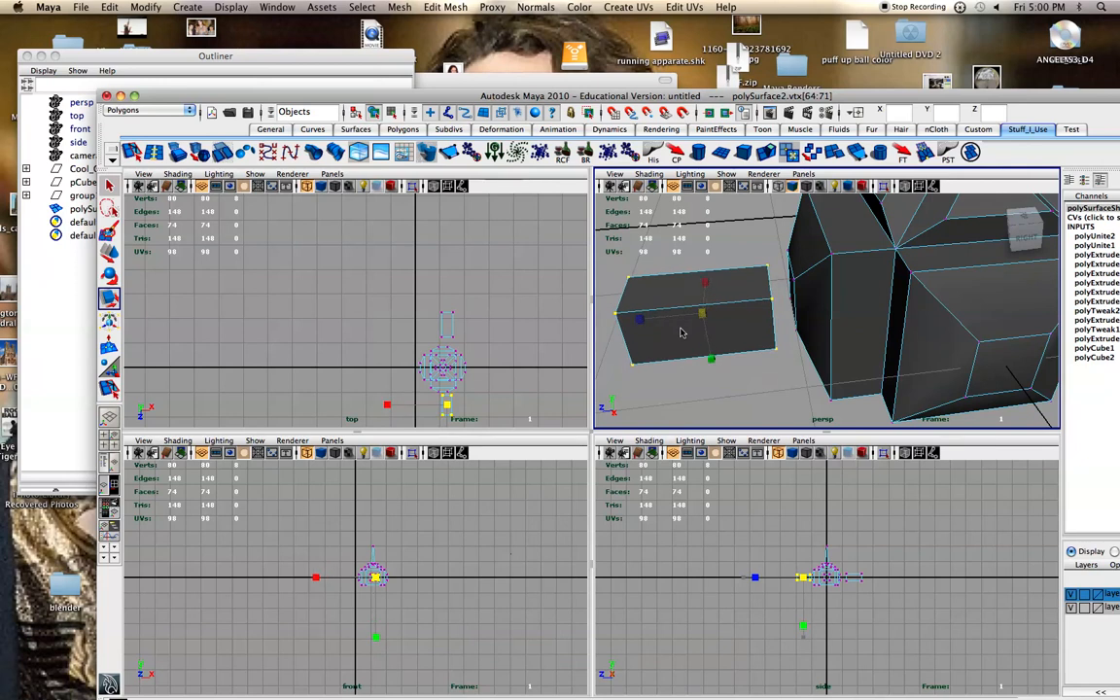
Step: Raise the side block's vertices slightly and slide them up to the extruded cube's side
key("w")
left_click_drag(695, 282, 699, 267)
left_click_drag(660, 303, 682, 304)
right_click_drag(718, 301, 745, 301, "alt")
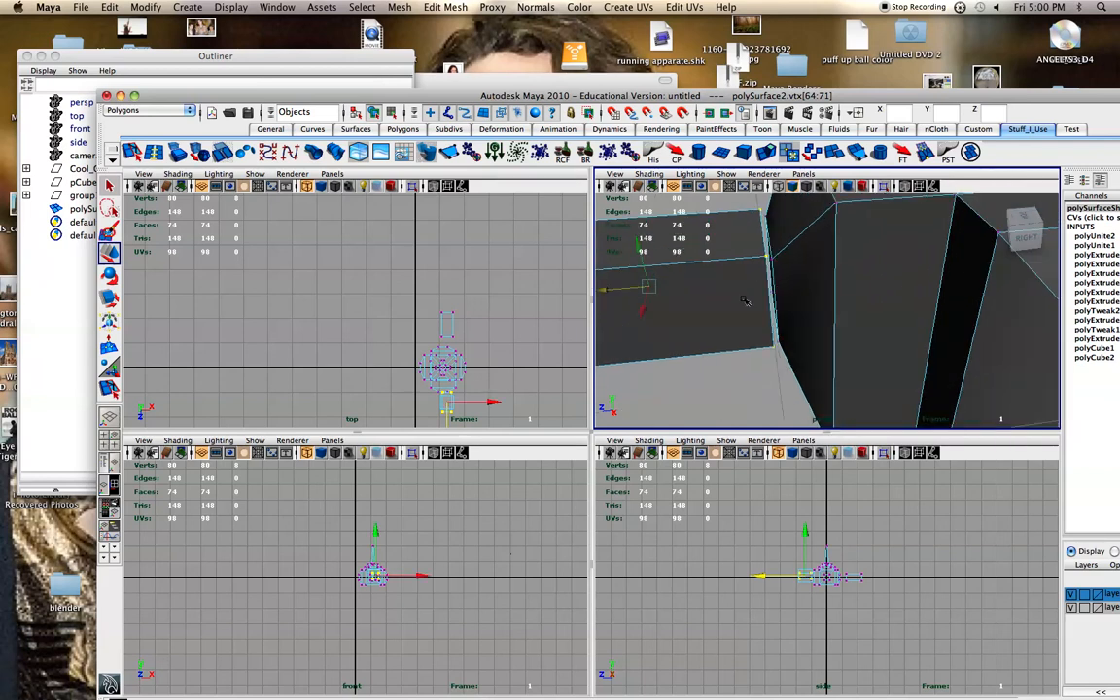
Step: Return polySurface2 to object mode and select the whole combined mesh
right_click_drag(826, 289, 849, 276)
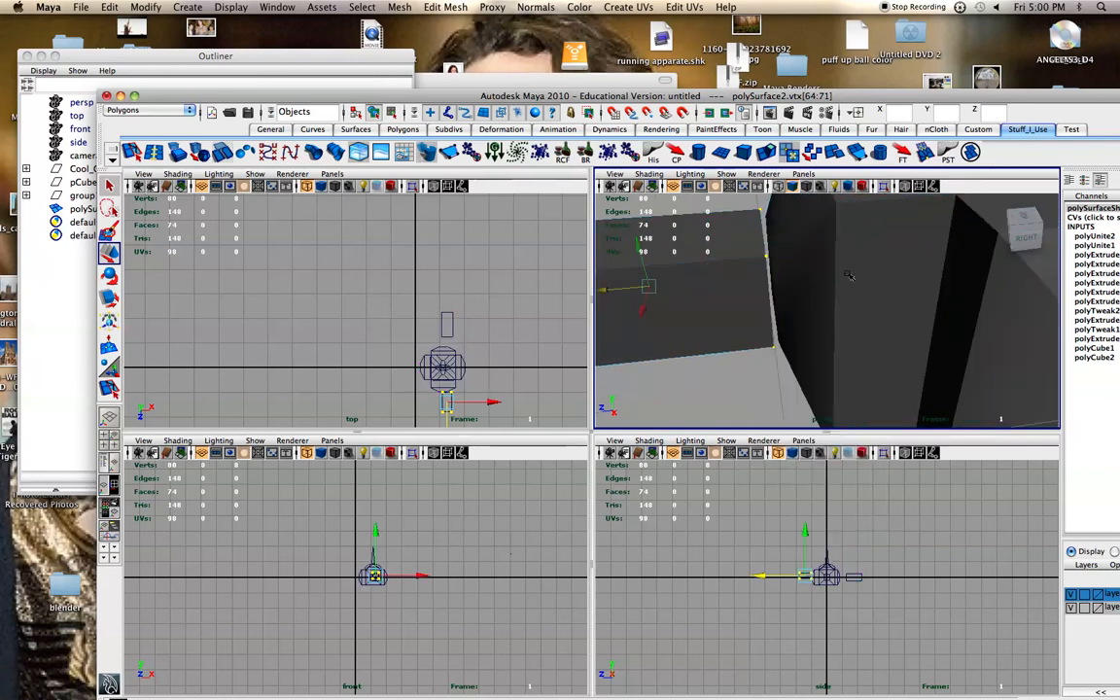
left_click(778, 395)
left_click(845, 358)
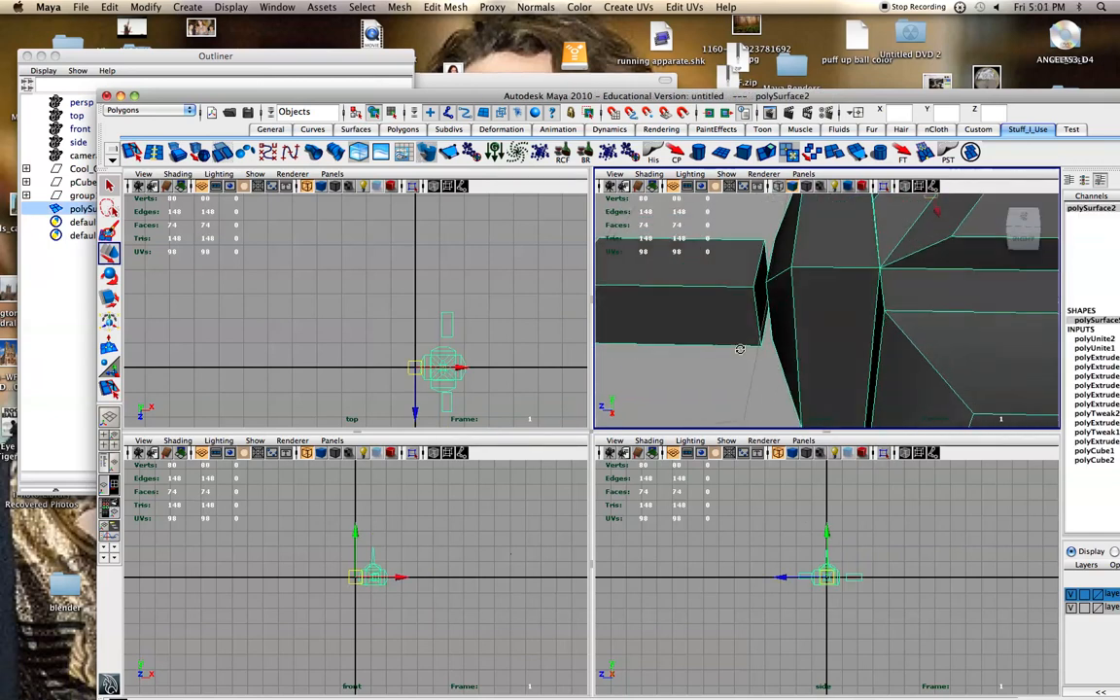